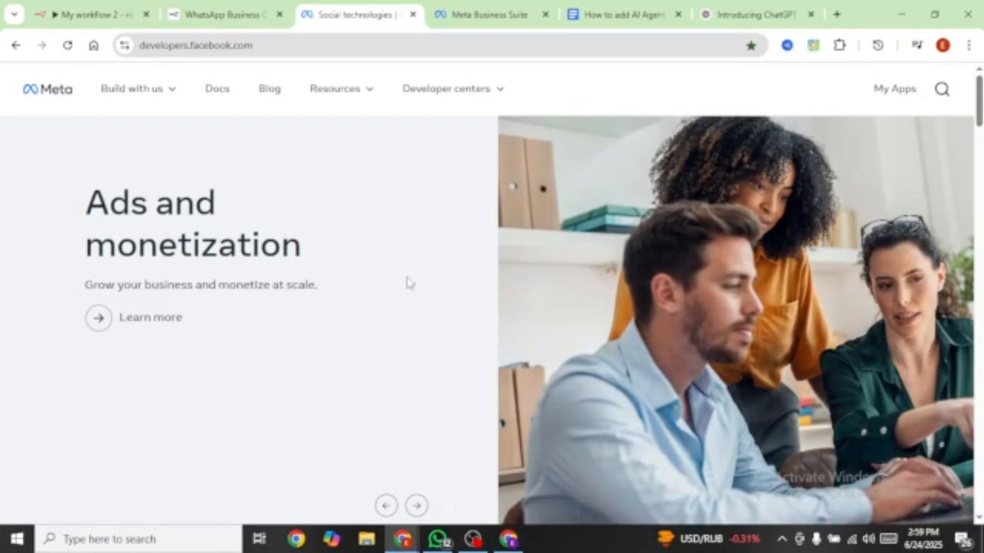
Step: Start creating a new app named "n8n My App" on Meta for Developers, keeping the prefilled contact email
left_click(905, 90)
left_click(916, 134)
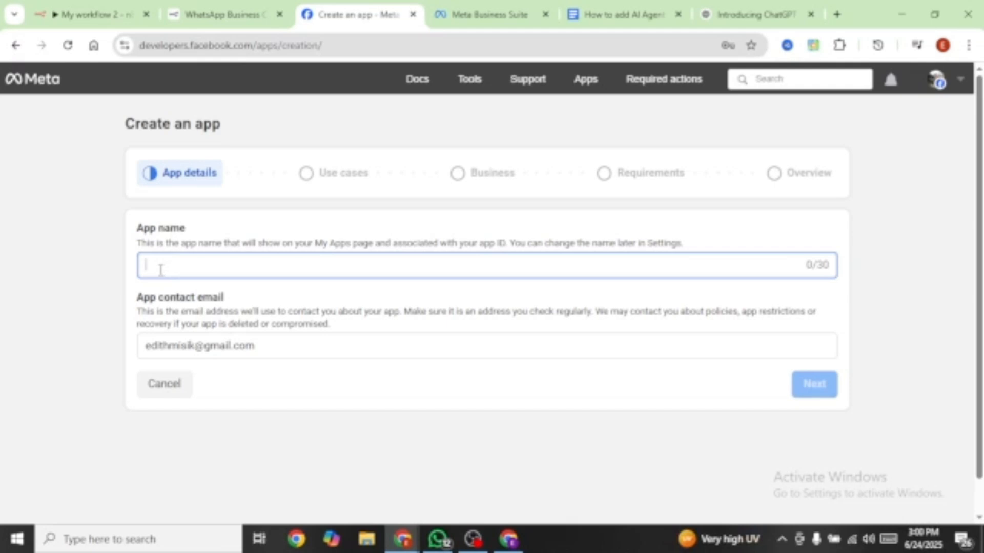
type("n8n My App")
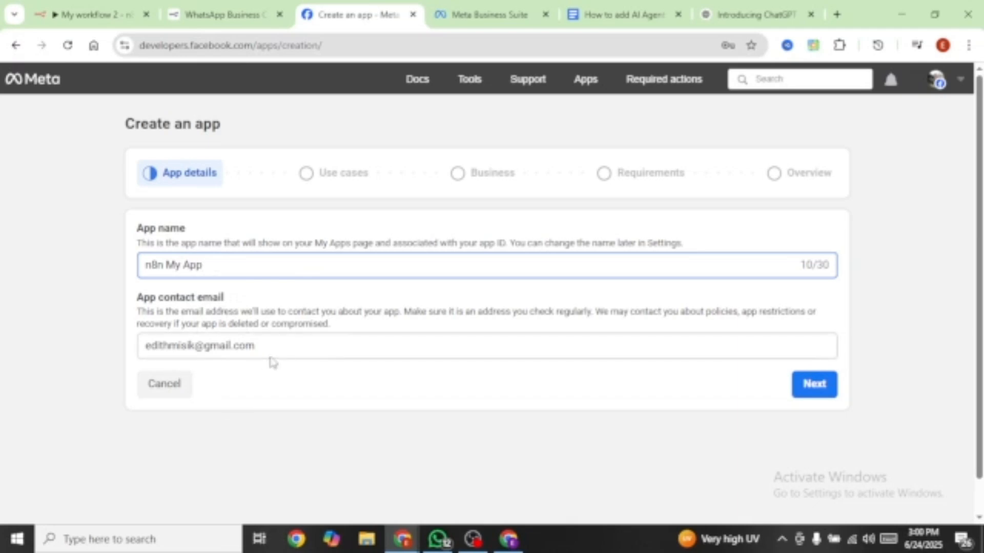
left_click(823, 392)
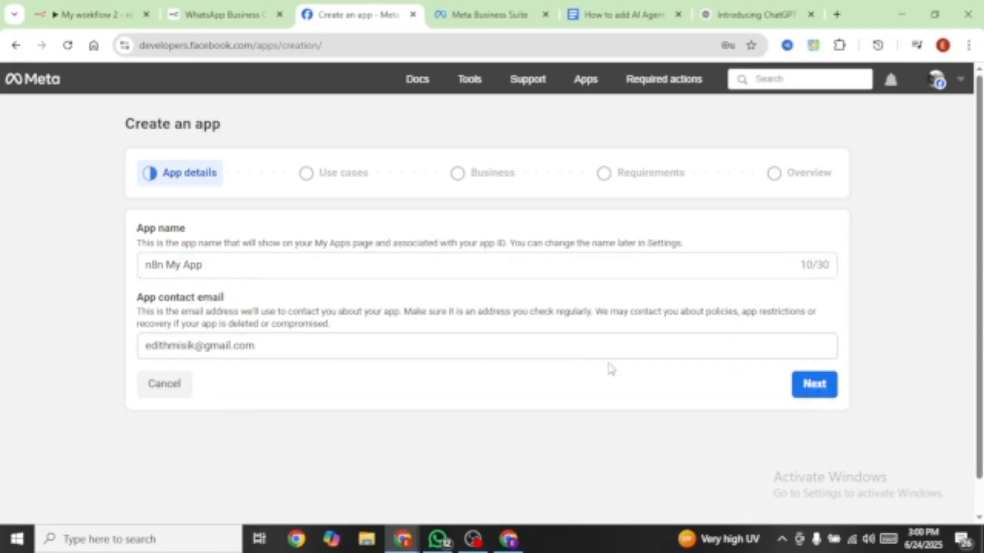
Step: Choose Other as the use case for the new app and continue
scroll(488, 321, "down", 10)
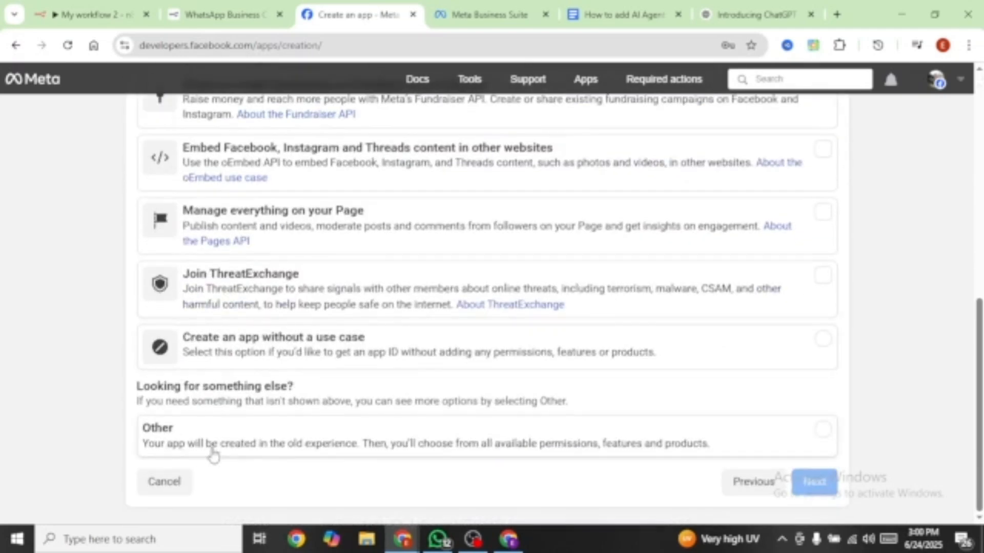
left_click(241, 442)
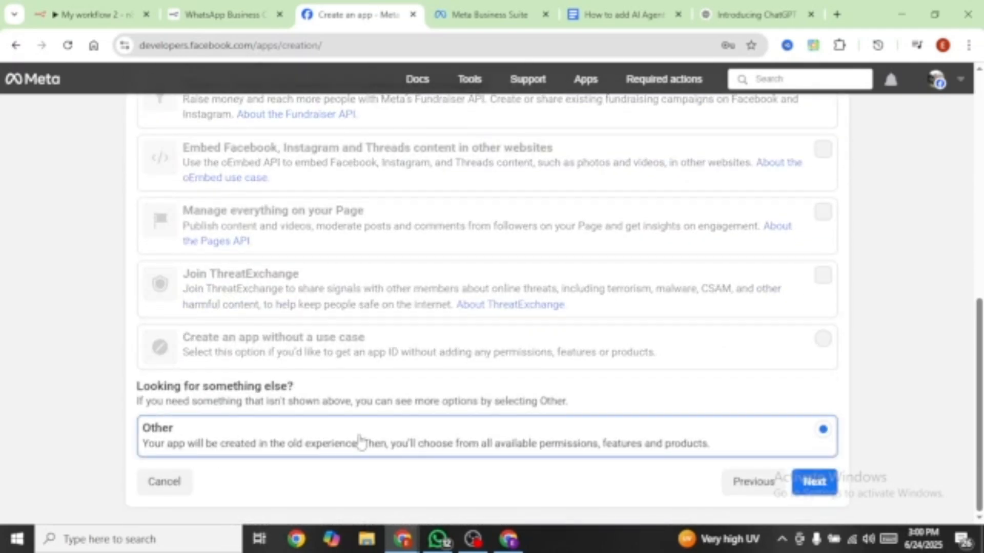
left_click(814, 483)
Step: Select the Biashara (business) app type and create the app, submitting the account password for the security check
left_click(457, 236)
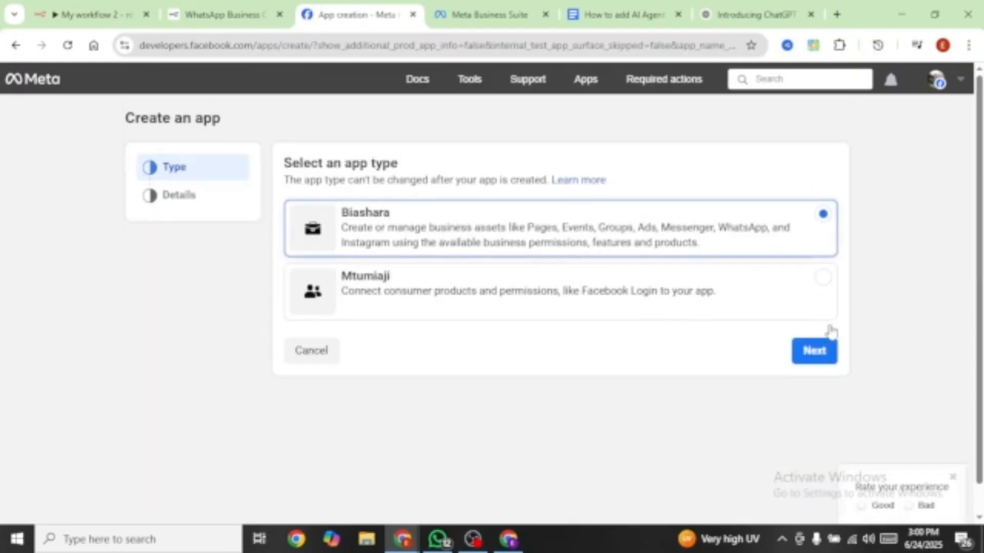
left_click(819, 354)
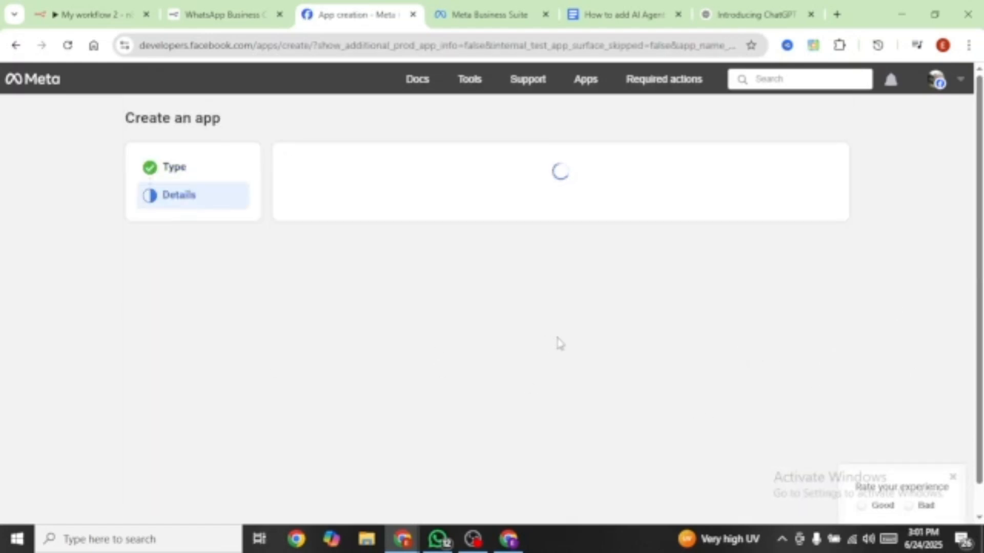
left_click(800, 447)
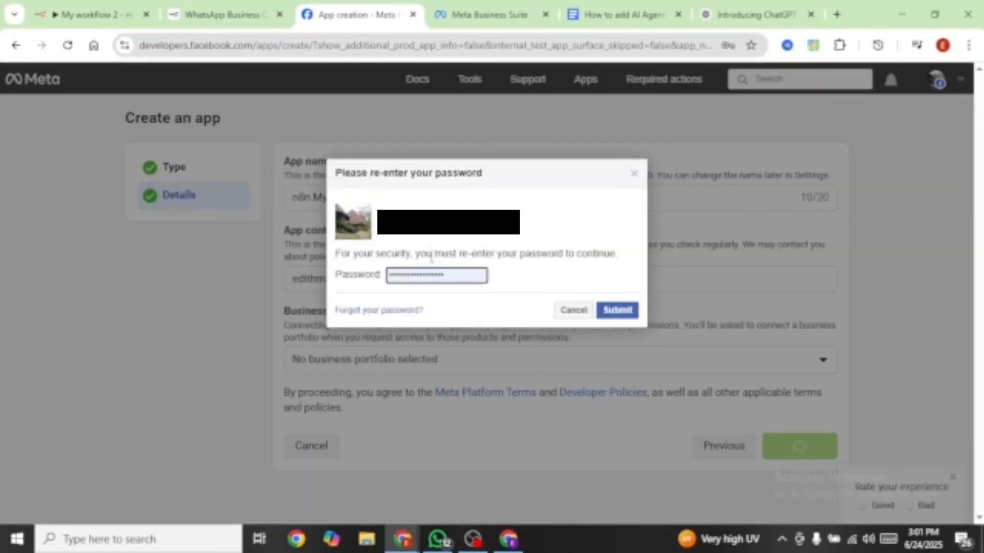
left_click(619, 310)
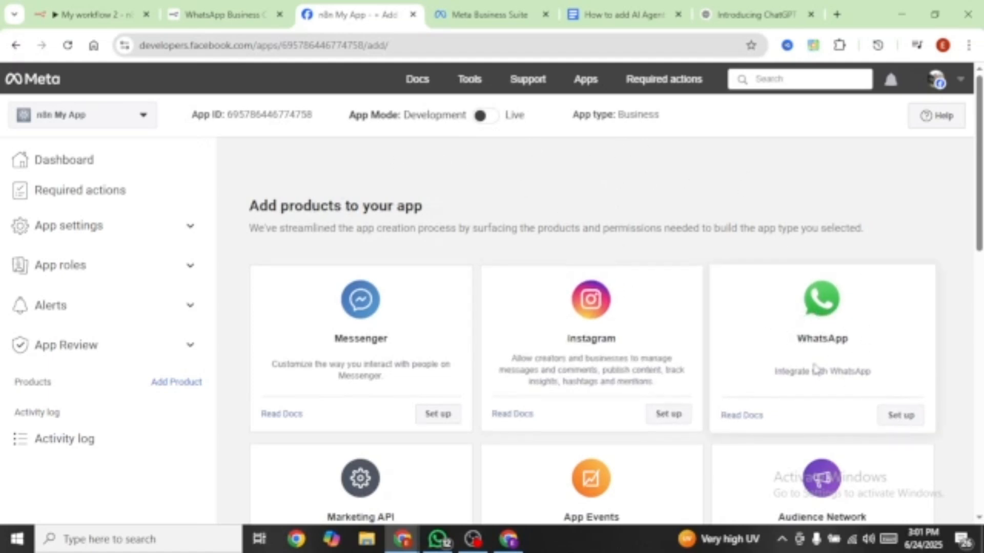
Step: Add the WhatsApp product to n8n My App
left_click(900, 416)
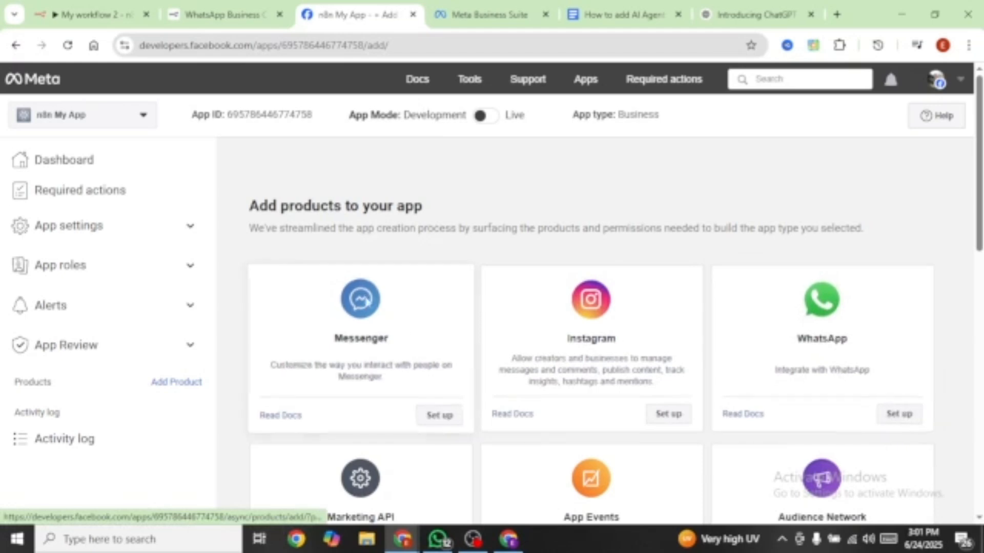
scroll(723, 365, "down", 2)
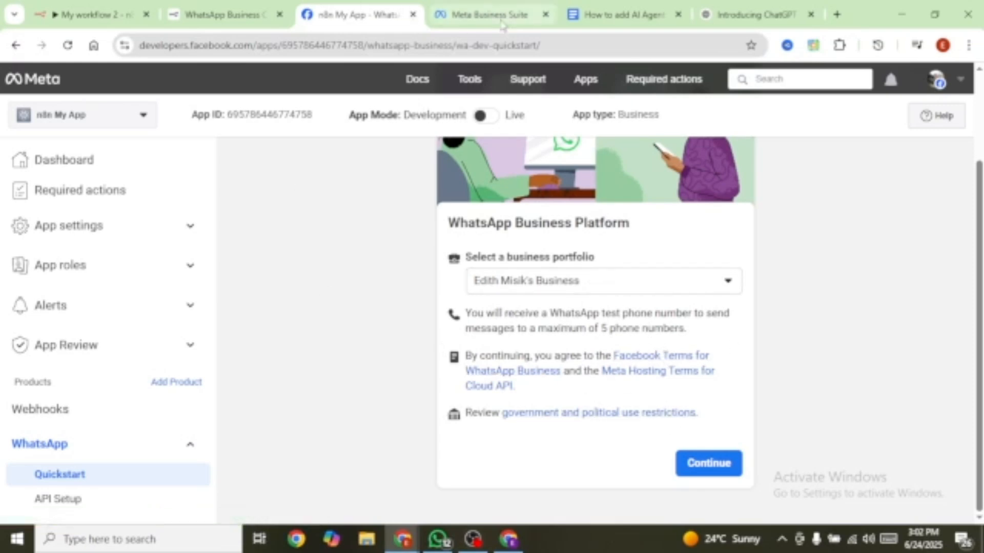
Step: Switch to Meta Business Suite and examine the form for creating a business portfolio
left_click(480, 15)
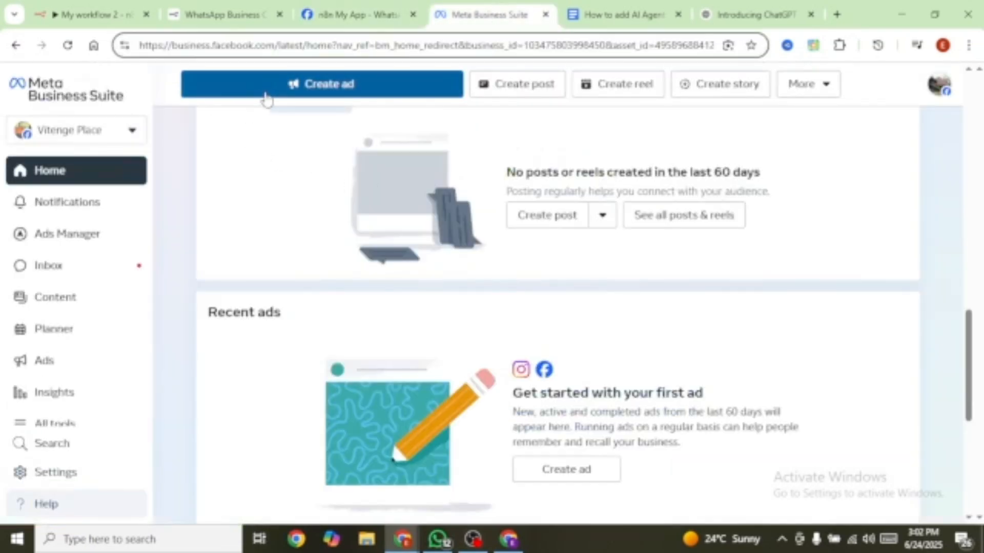
left_click(131, 132)
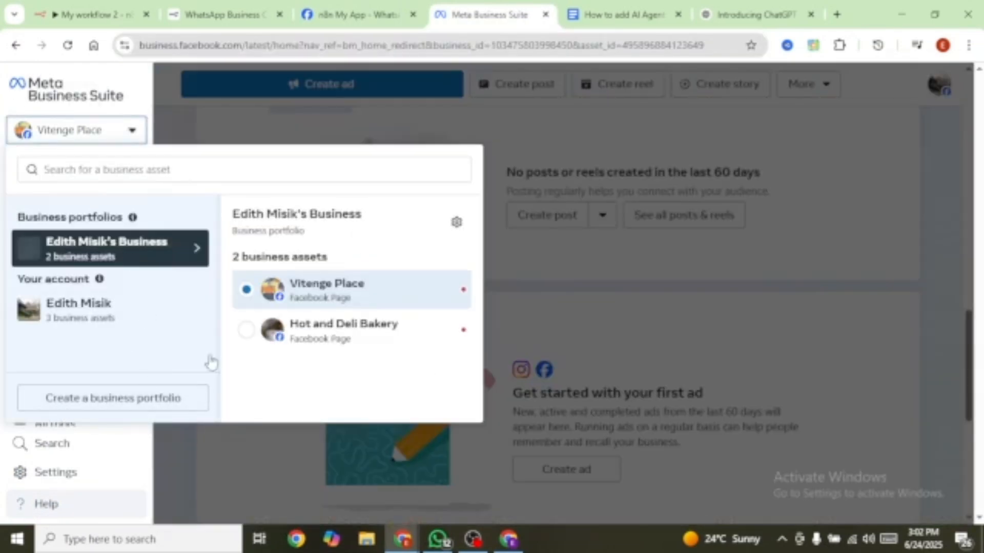
left_click(200, 395)
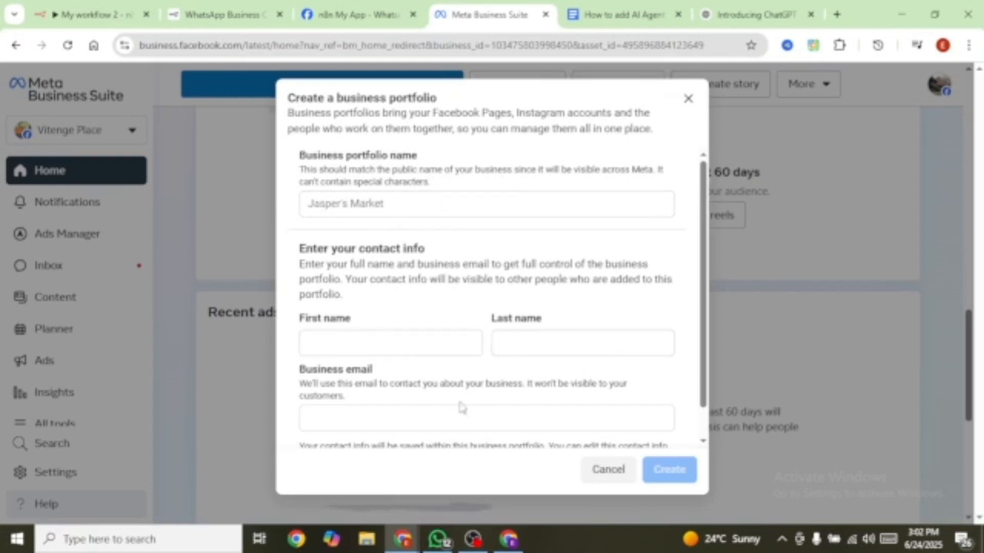
scroll(490, 406, "down", 1)
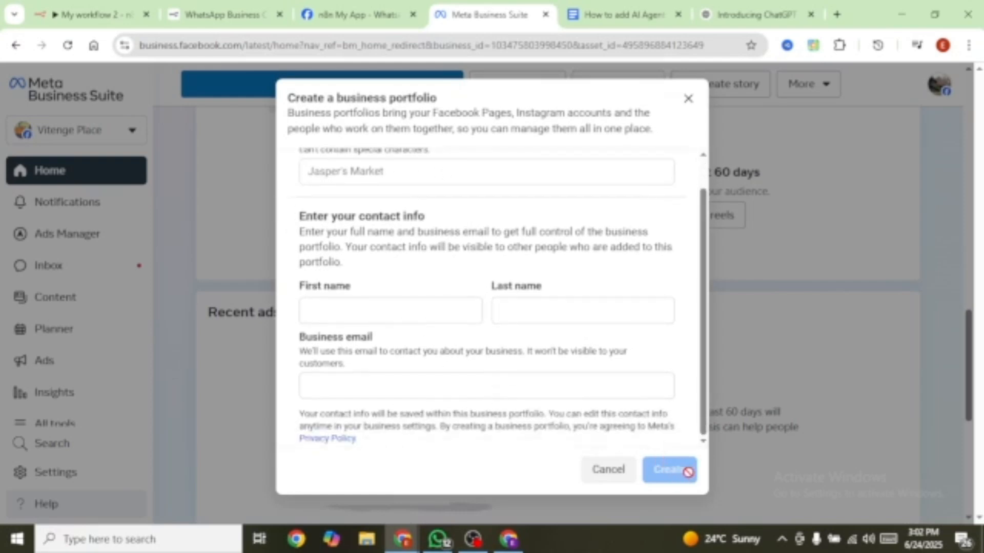
scroll(594, 302, "up", 1)
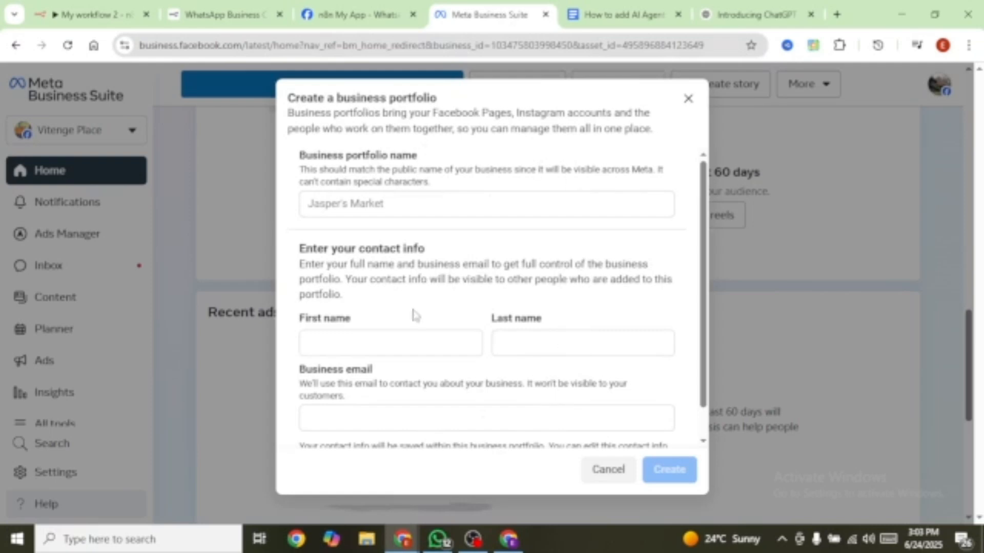
Step: Return to the n8n My App setup, select the existing business portfolio for the WhatsApp Business Platform, and continue
left_click(353, 15)
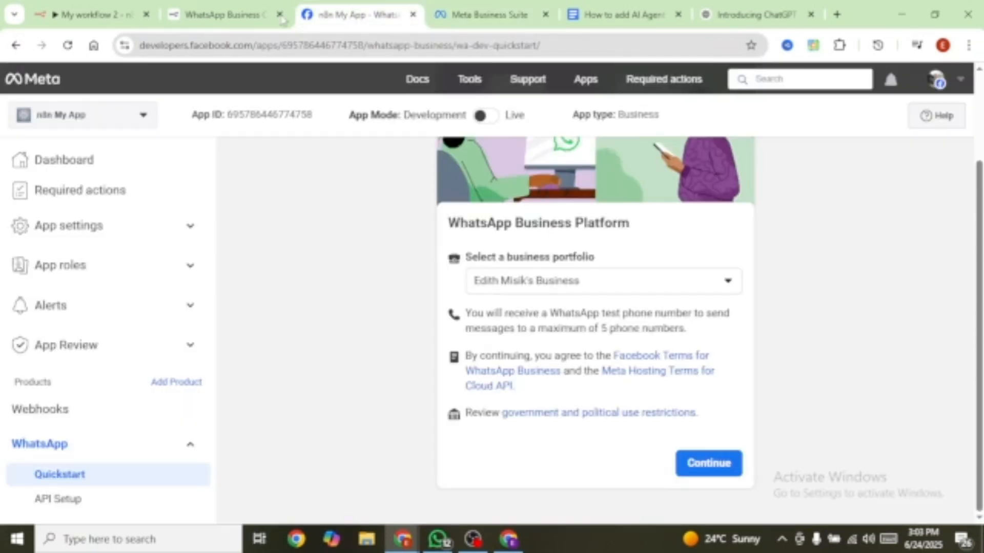
left_click(728, 282)
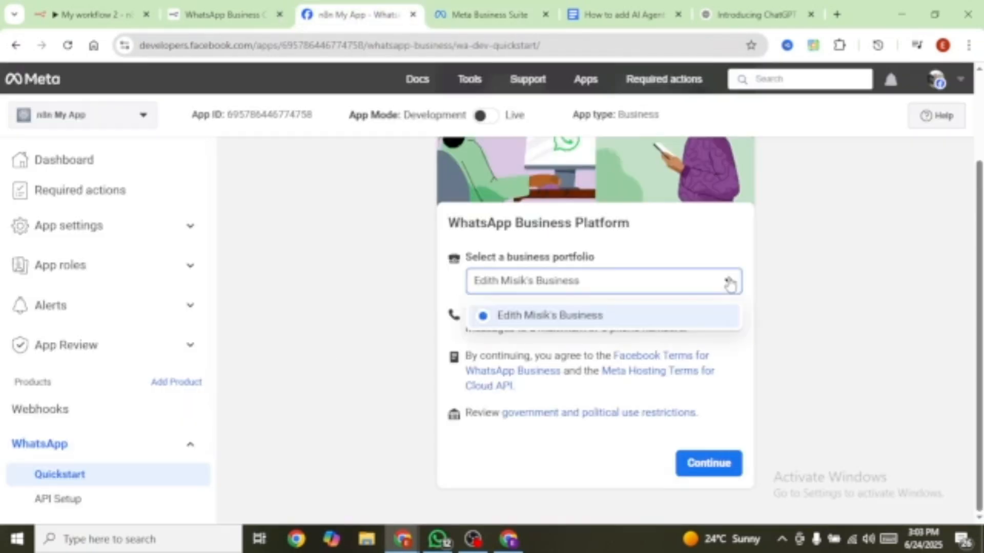
left_click(586, 321)
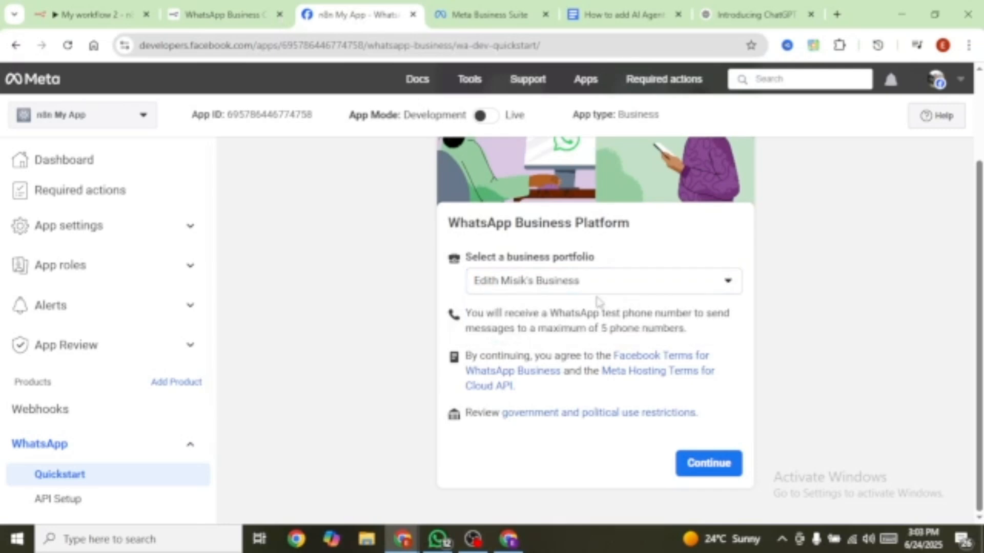
left_click(709, 466)
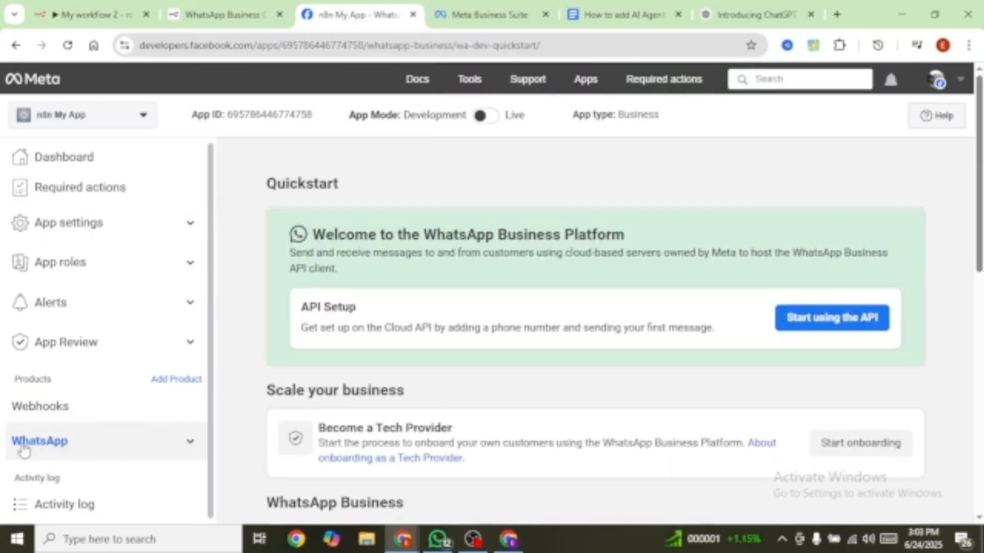
Step: Open the WhatsApp API Setup page at the phone number selection for sending messages
left_click(188, 441)
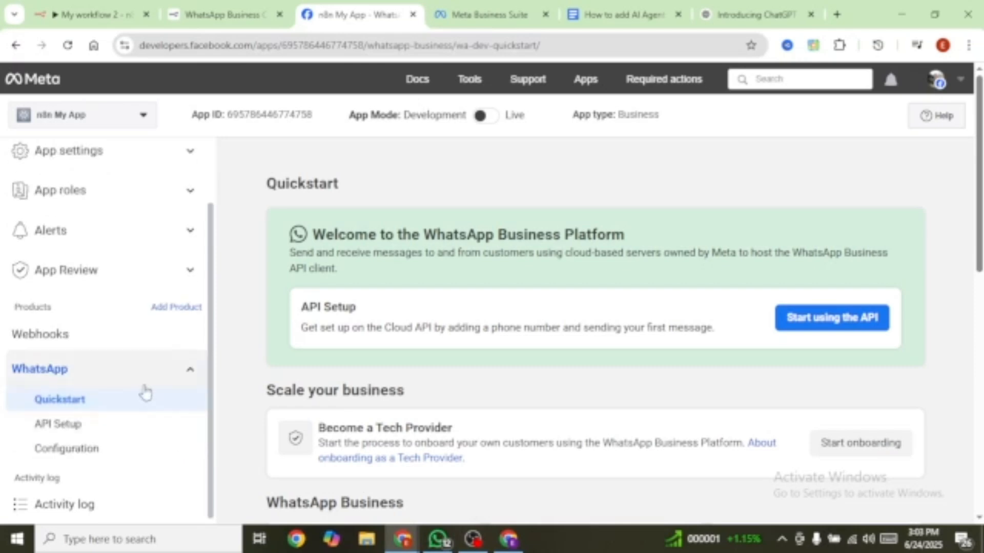
left_click(58, 426)
scroll(603, 363, "down", 3)
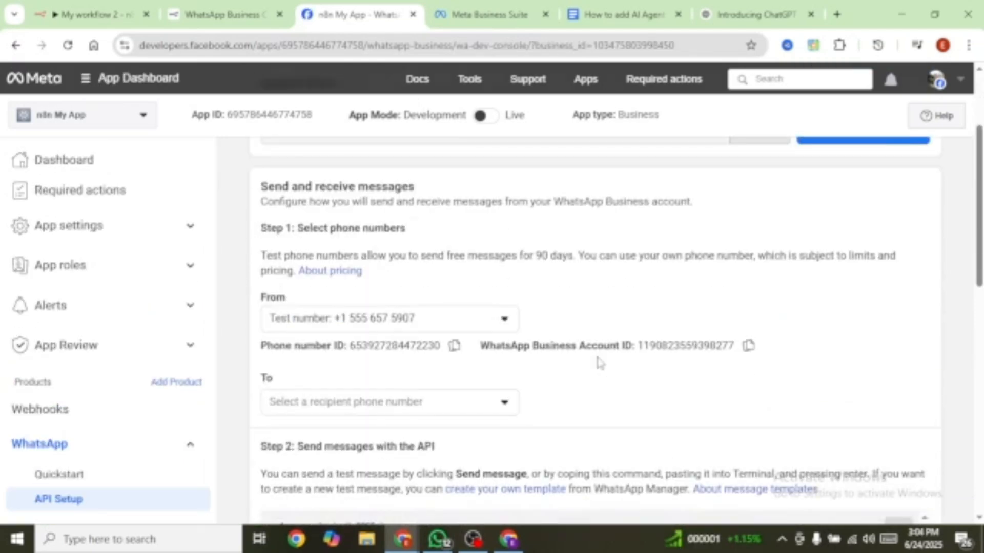
left_click(505, 407)
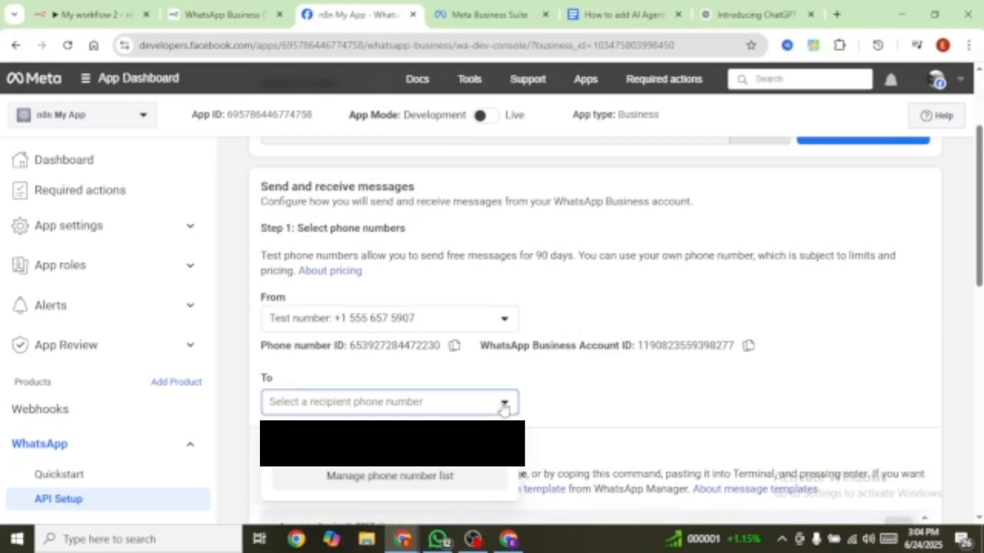
left_click(394, 476)
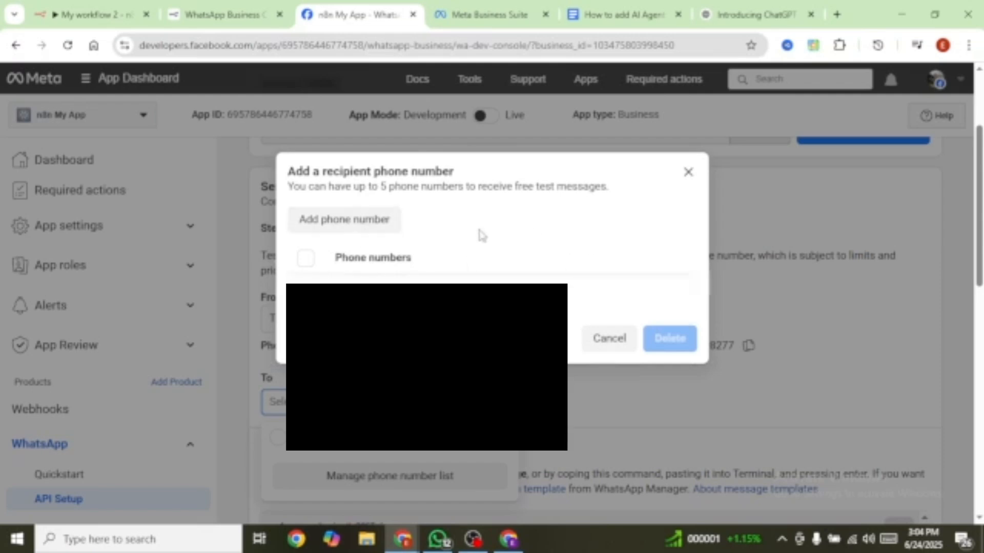
left_click(340, 225)
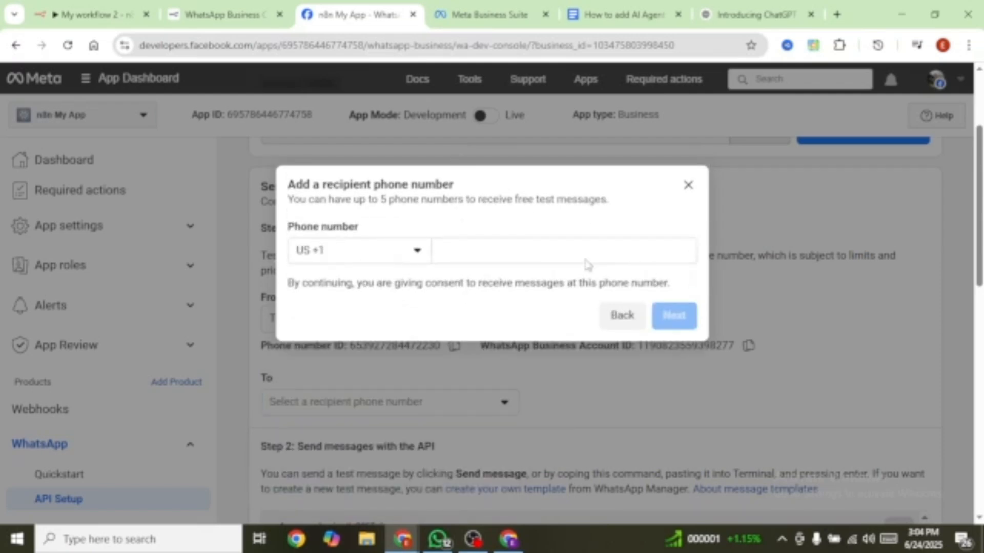
left_click(690, 182)
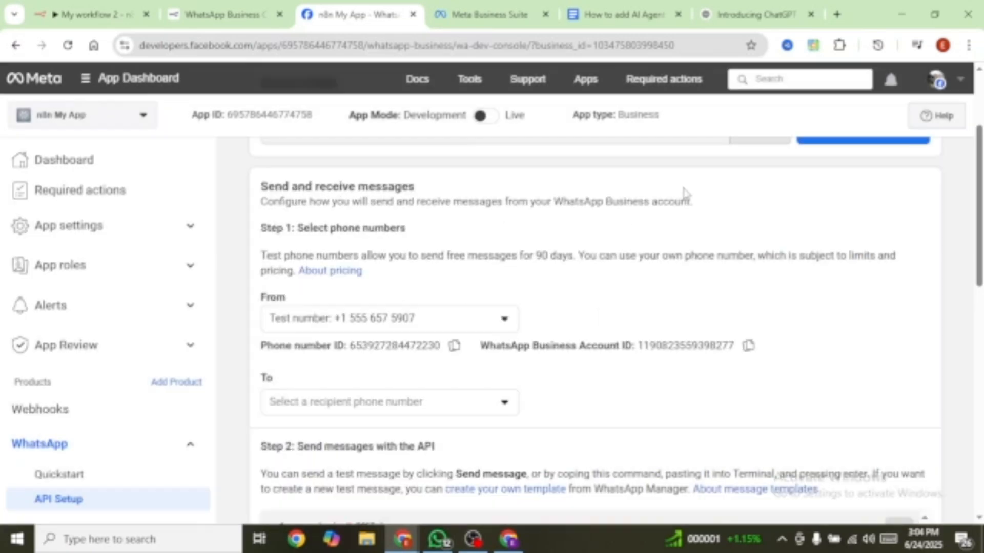
Step: Select the saved recipient phone number as the destination for test messages
left_click(506, 403)
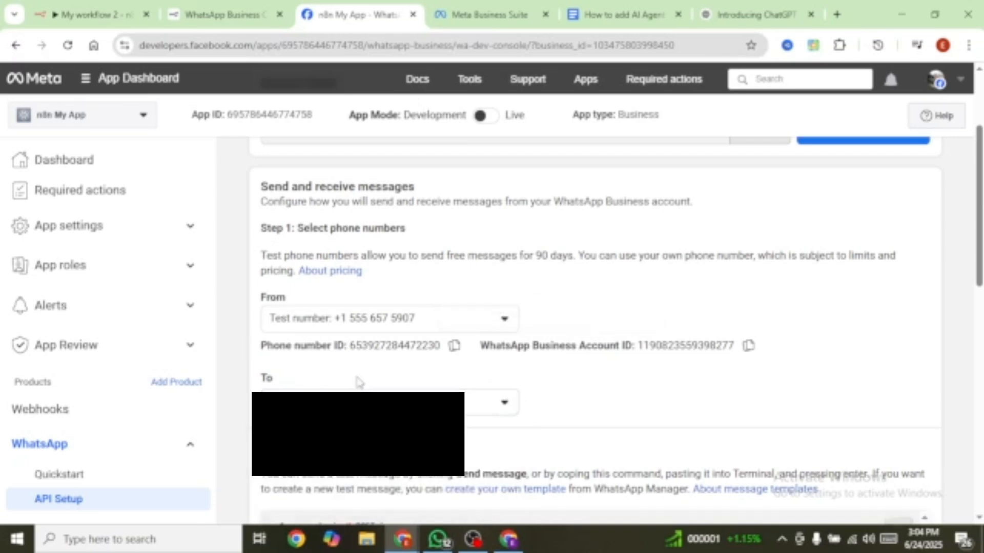
scroll(544, 281, "up", 1)
scroll(591, 342, "down", 3)
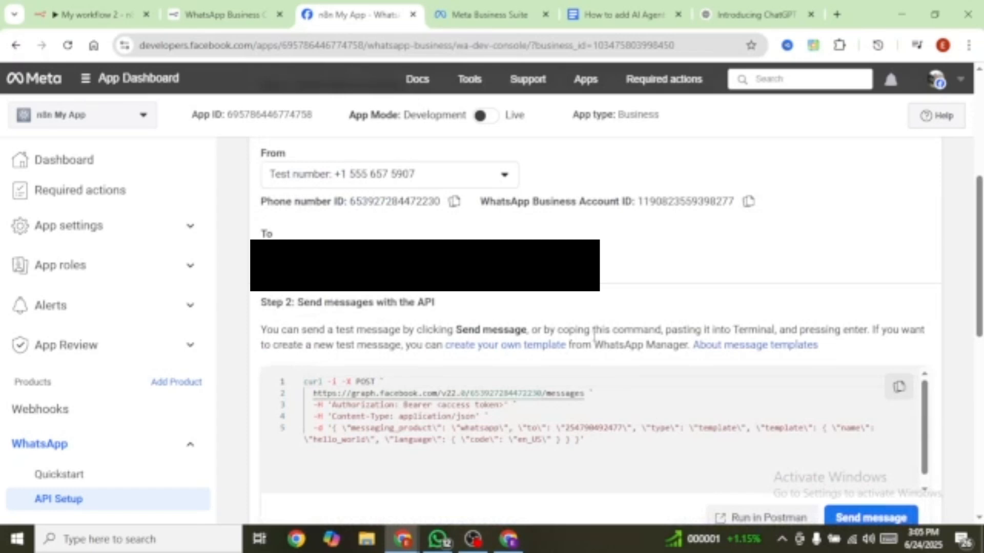
Step: Generate a temporary access token, granting n8n My App access to the Test WhatsApp Business Account only
scroll(737, 346, "up", 4)
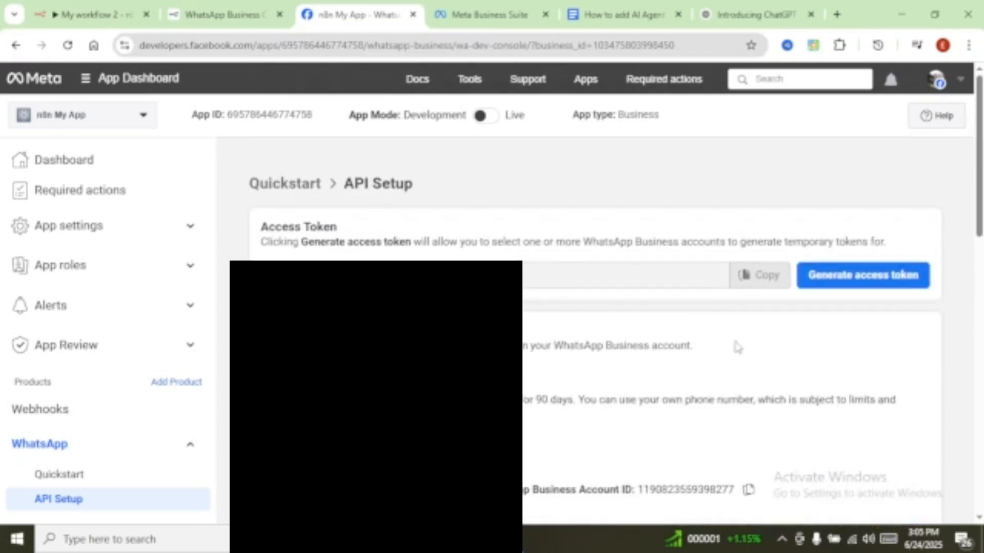
left_click(859, 278)
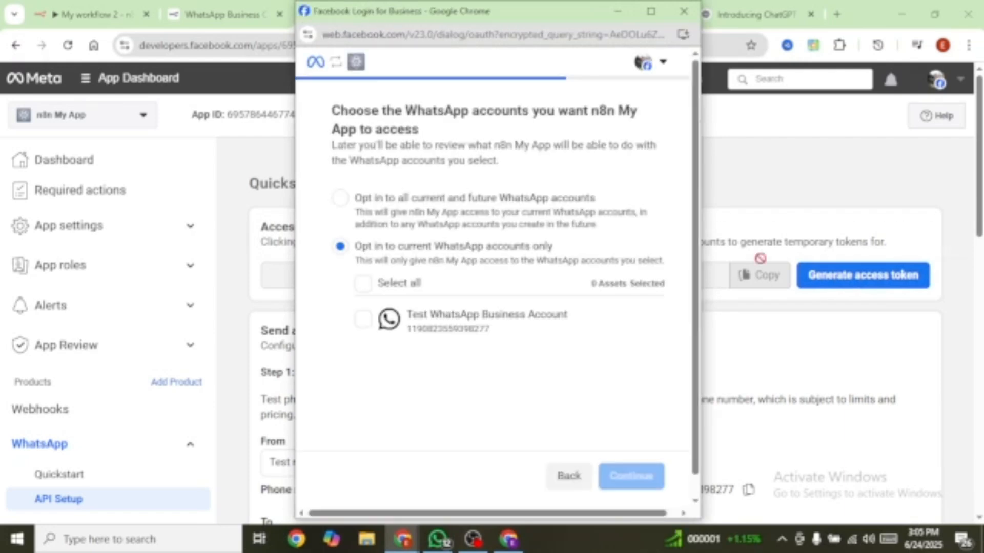
left_click(362, 323)
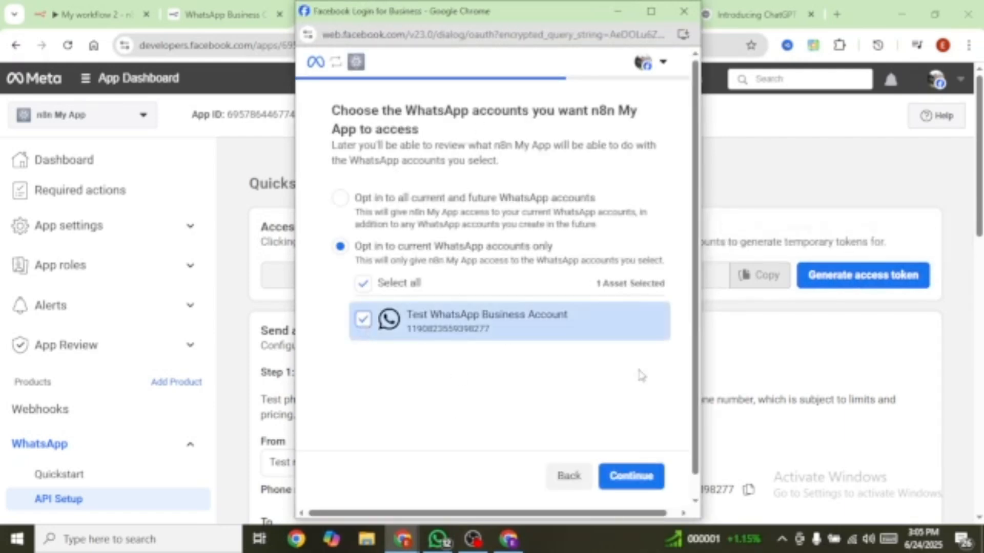
left_click(631, 476)
left_click(633, 475)
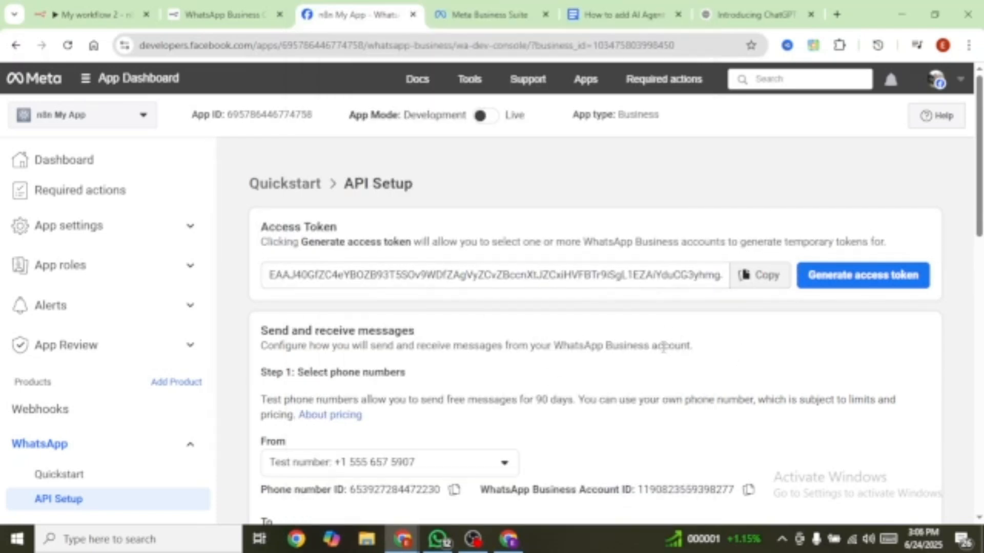
Step: Send the hello_world template test message to the selected recipient through the API
scroll(722, 344, "down", 7)
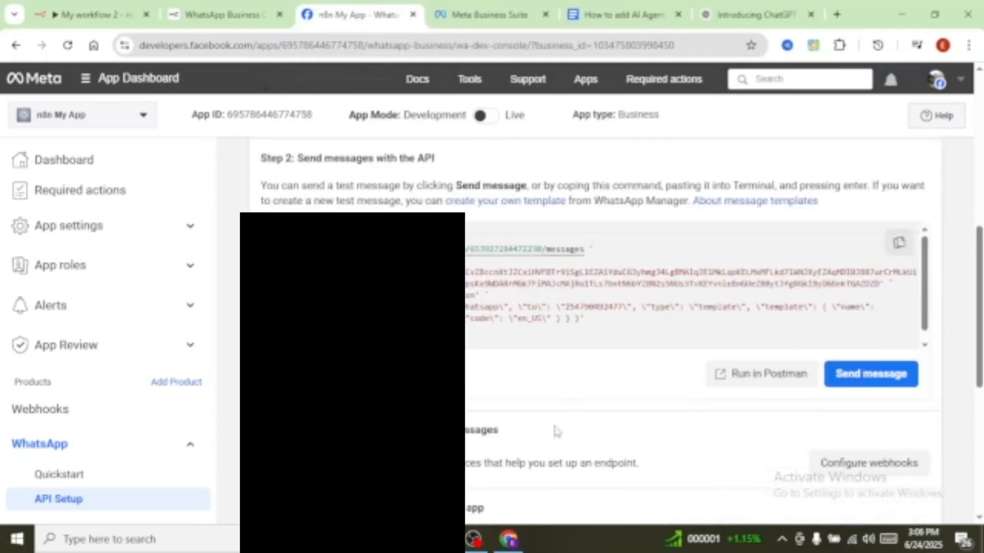
left_click(866, 379)
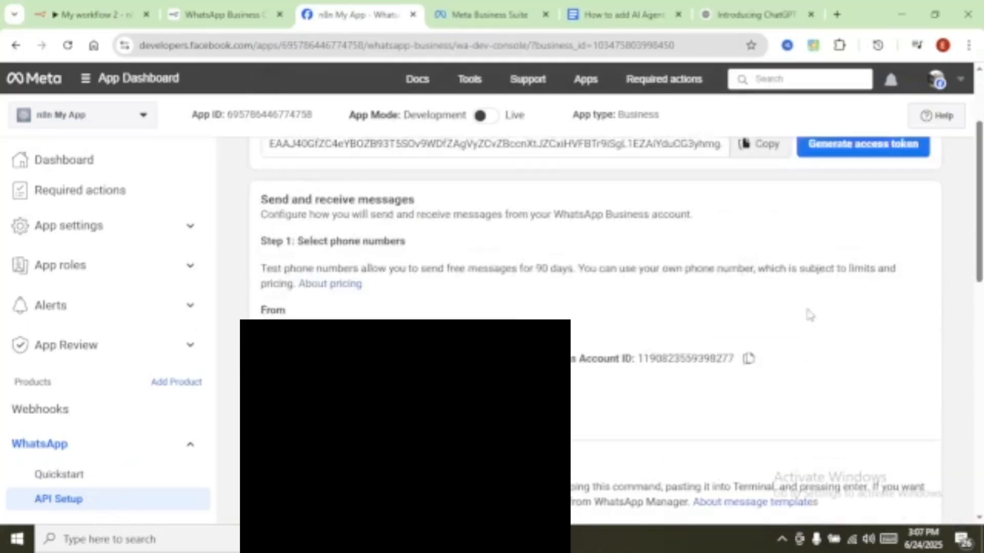
scroll(803, 302, "up", 5)
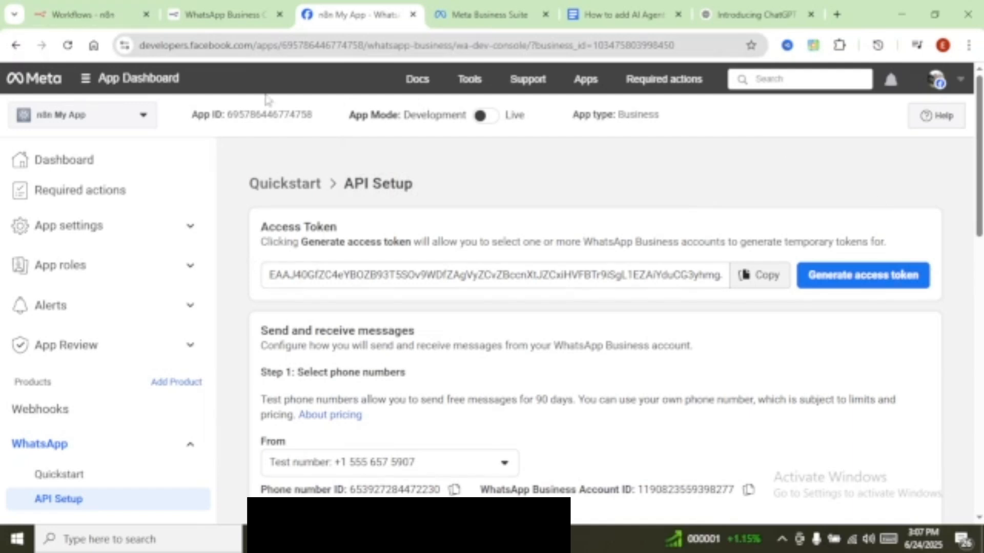
Step: Switch to n8n, create a new workflow and add a WhatsApp Business Cloud trigger that fires on messages
left_click(85, 18)
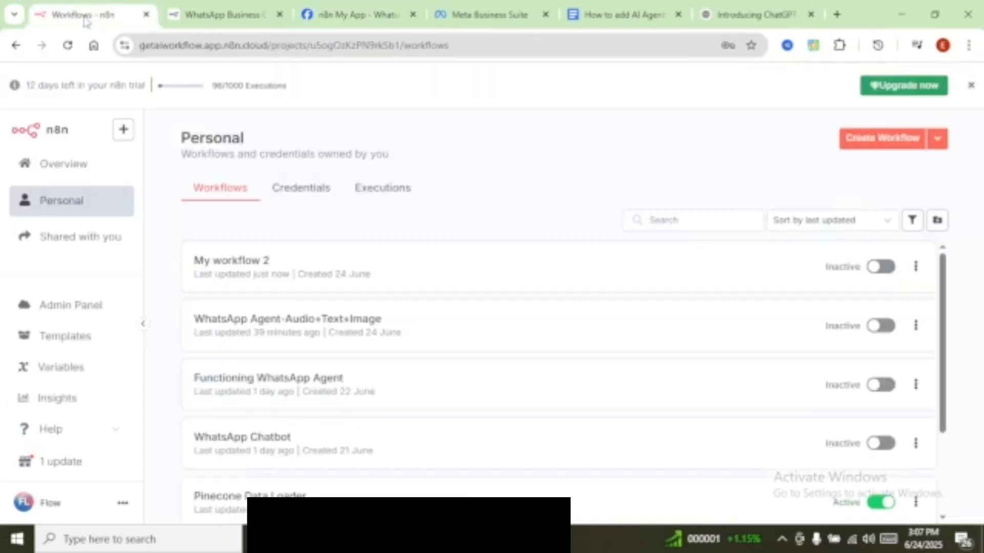
left_click(881, 141)
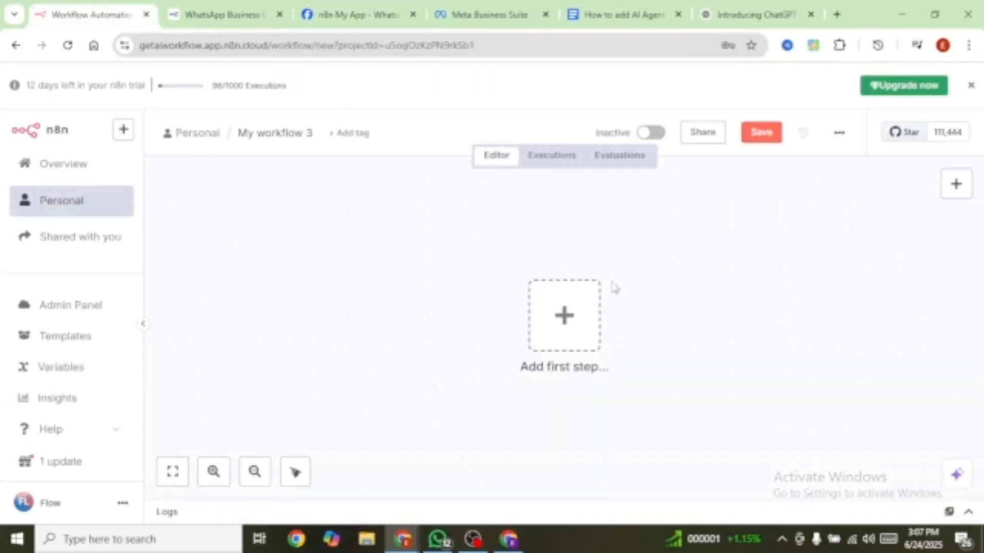
left_click(566, 326)
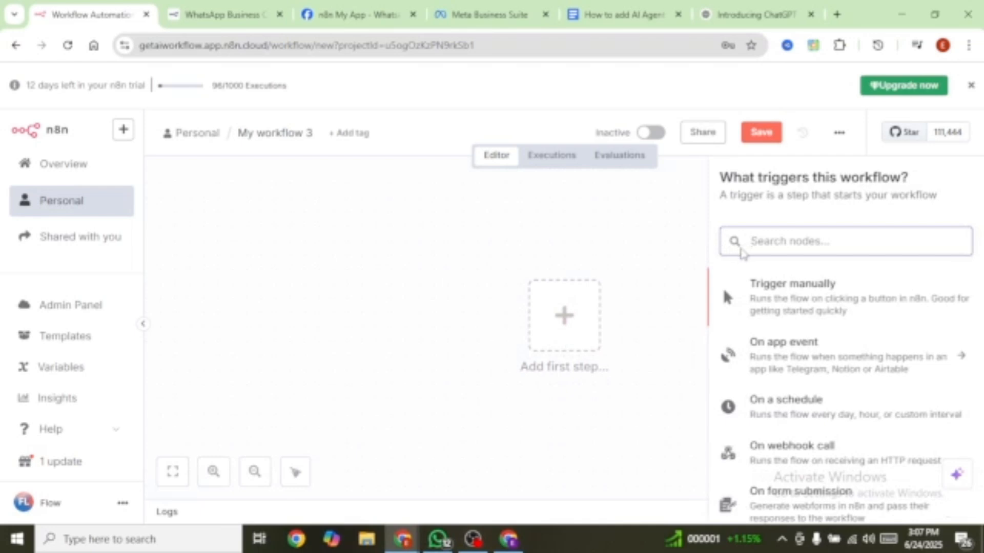
type("whatsap")
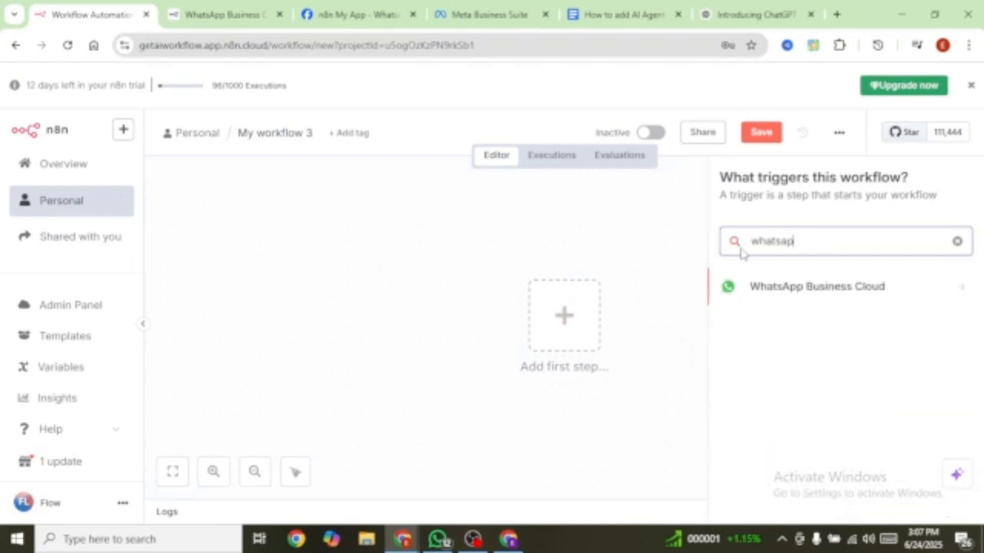
key("Return")
left_click(766, 422)
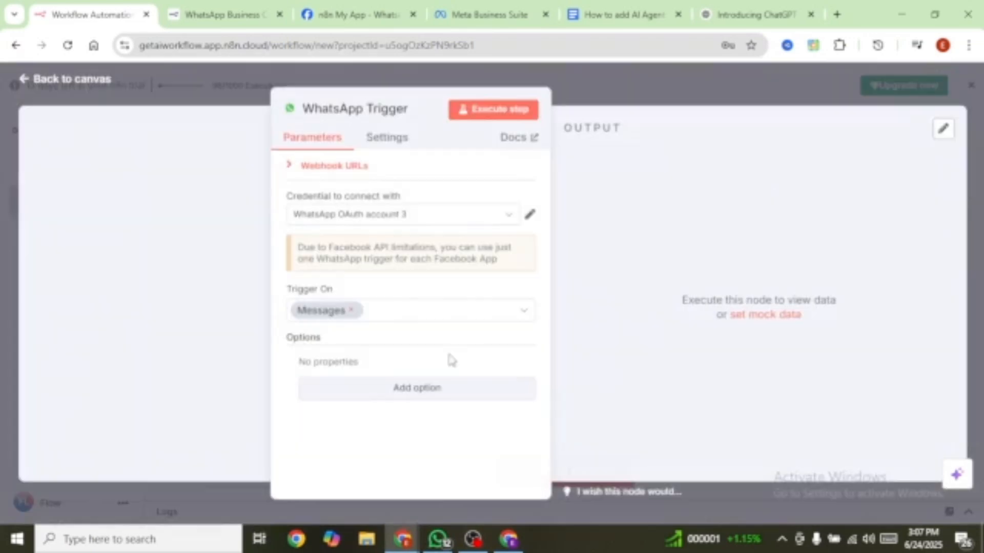
Step: Create a new WhatsApp OAuth credential for the trigger and fill its Client ID with the App ID from the Meta app's basic settings
left_click(509, 221)
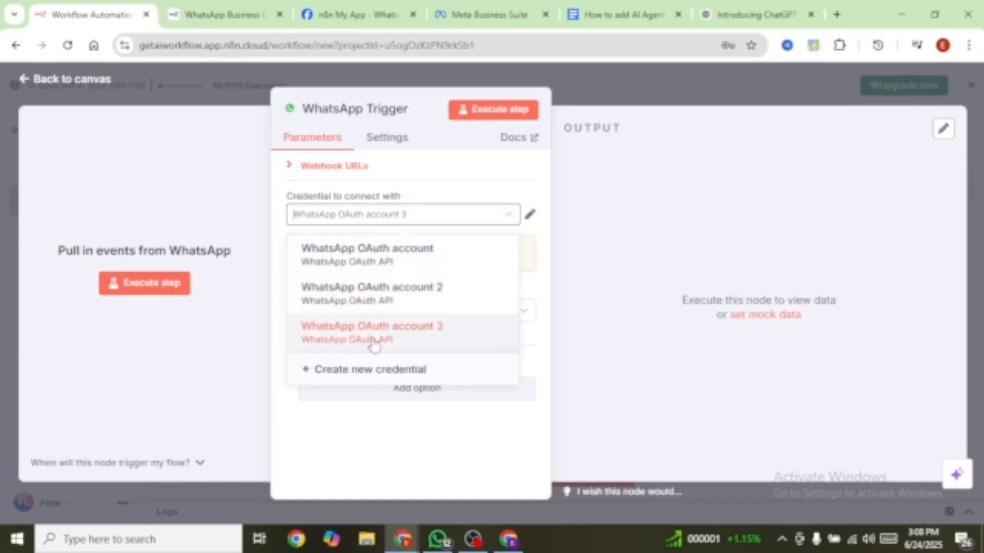
left_click(370, 375)
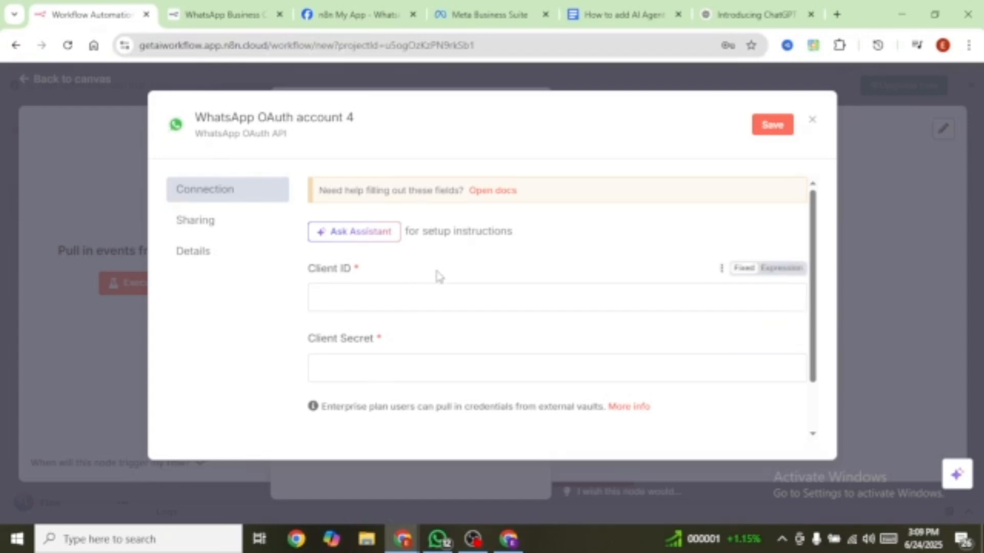
left_click(356, 15)
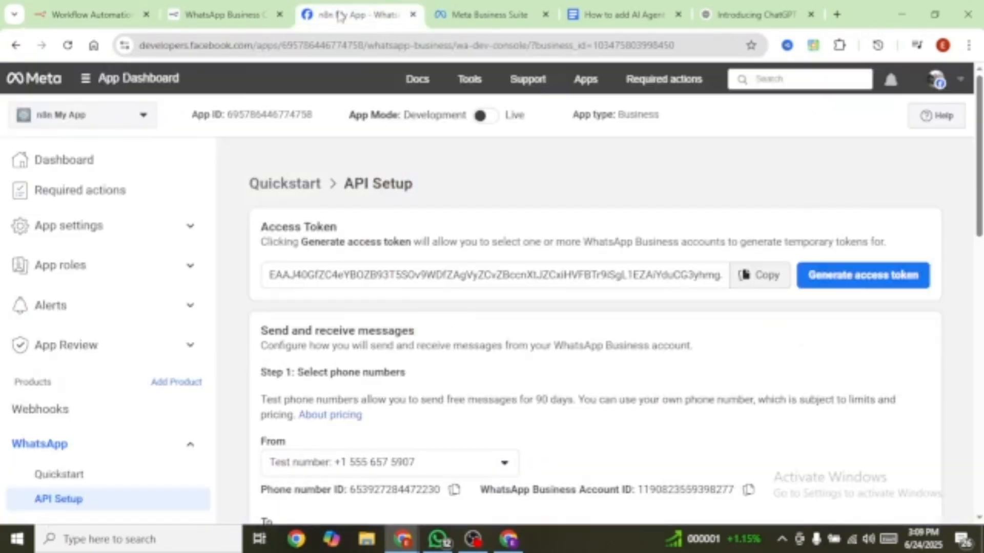
left_click(146, 237)
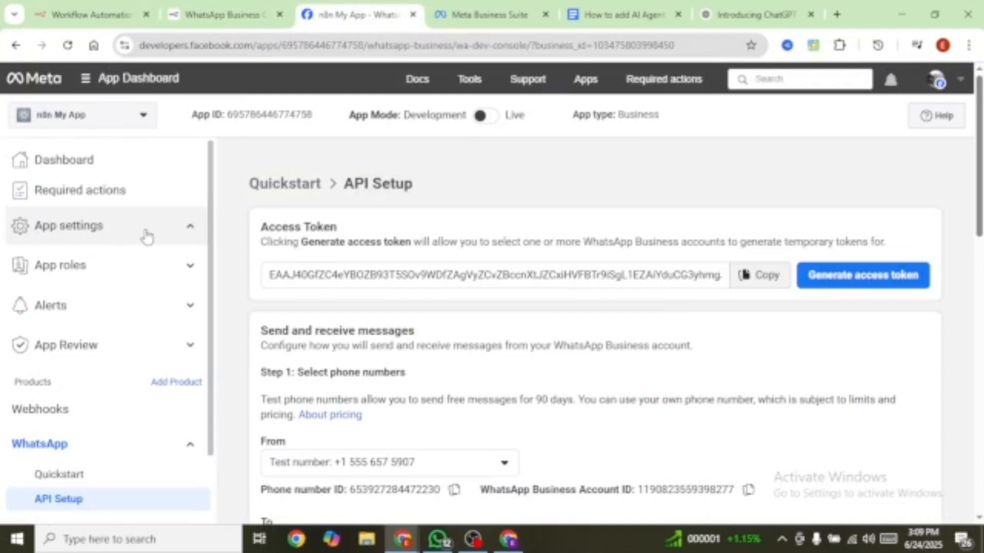
left_click(51, 262)
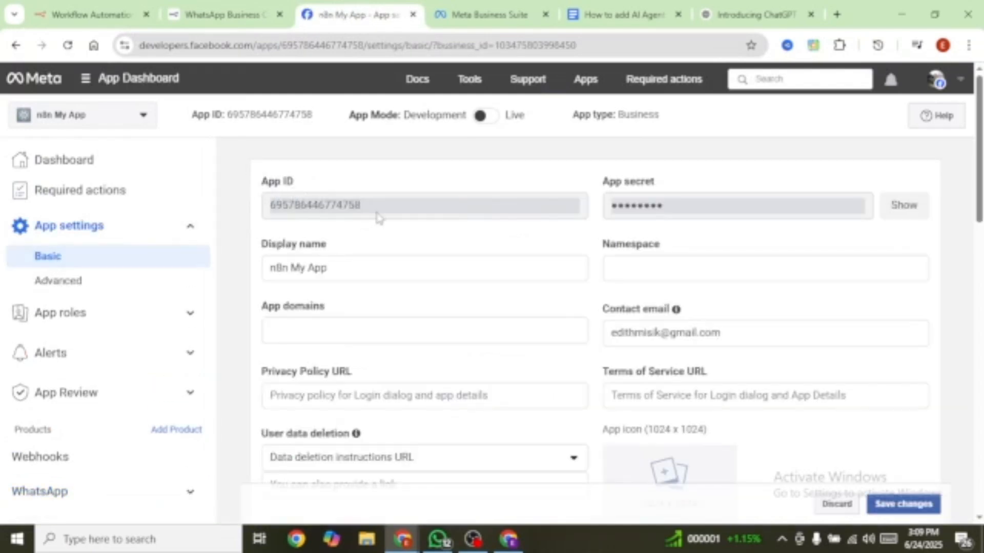
left_click_drag(388, 212, 266, 212)
key("ctrl+c")
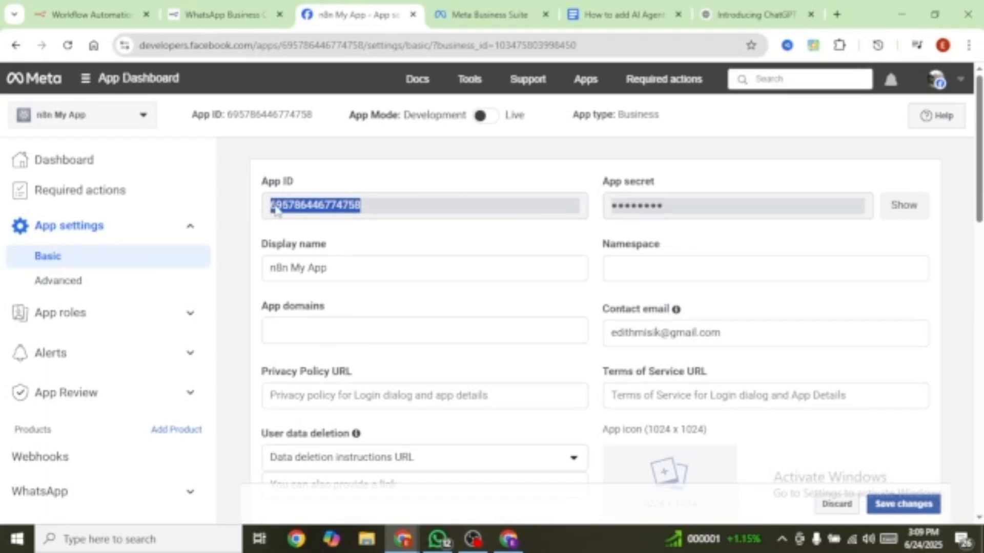
left_click(92, 15)
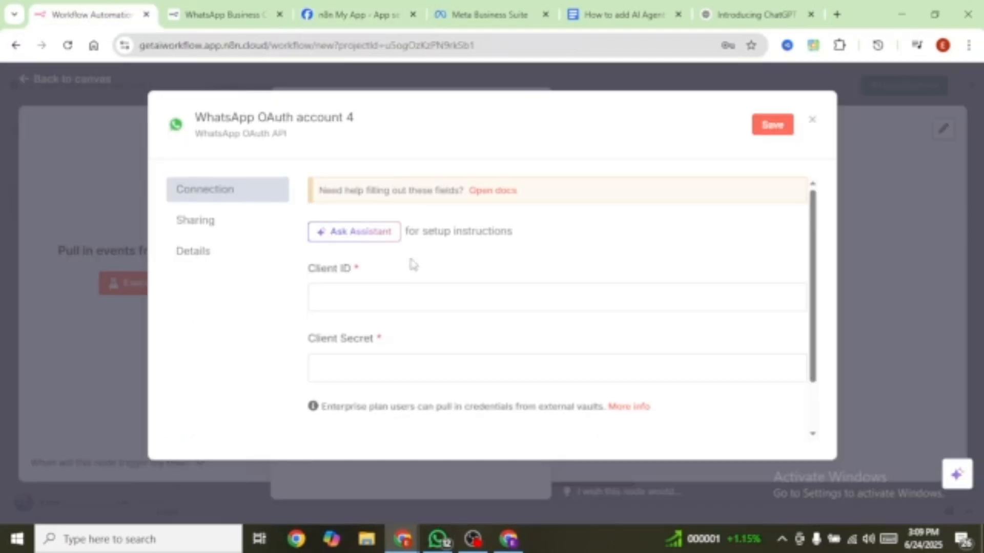
left_click(376, 300)
key("ctrl+v")
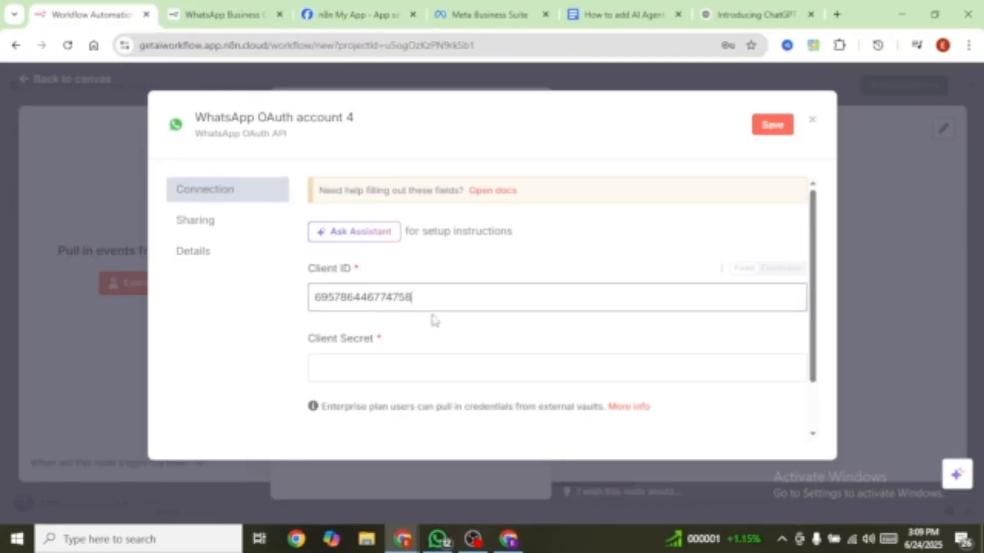
Step: Fill the credential's Client Secret with the Meta app's app secret, save the credential and return to the workflow canvas
left_click(358, 16)
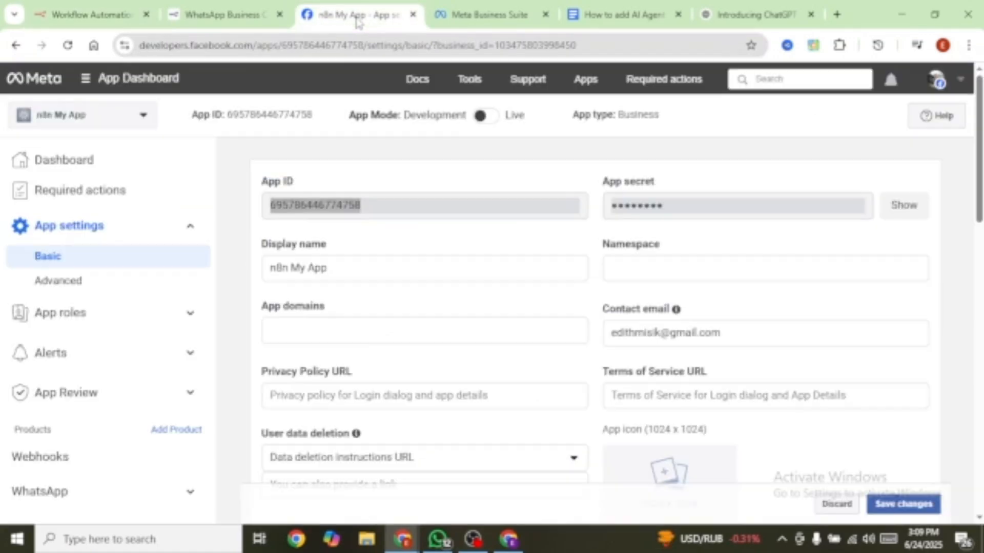
left_click(915, 207)
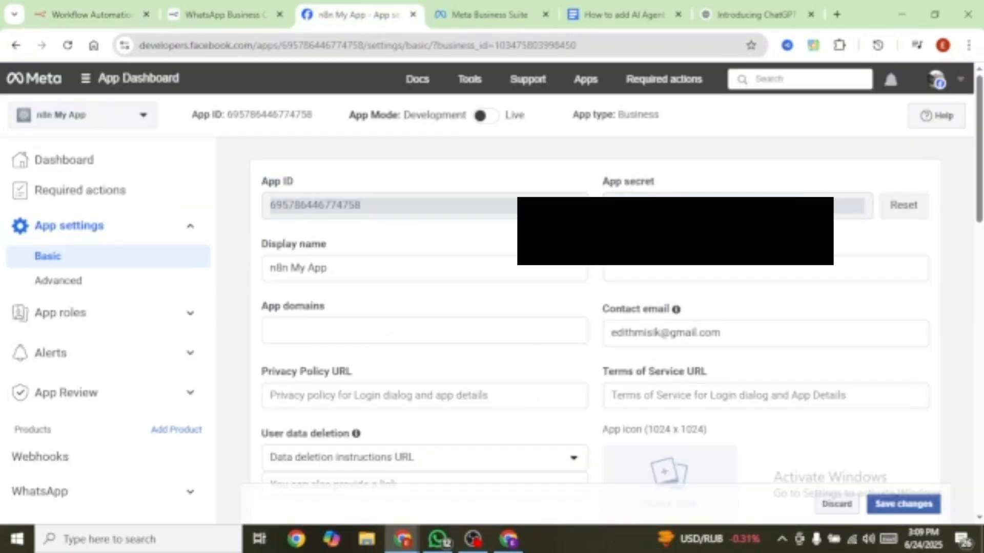
left_click(91, 15)
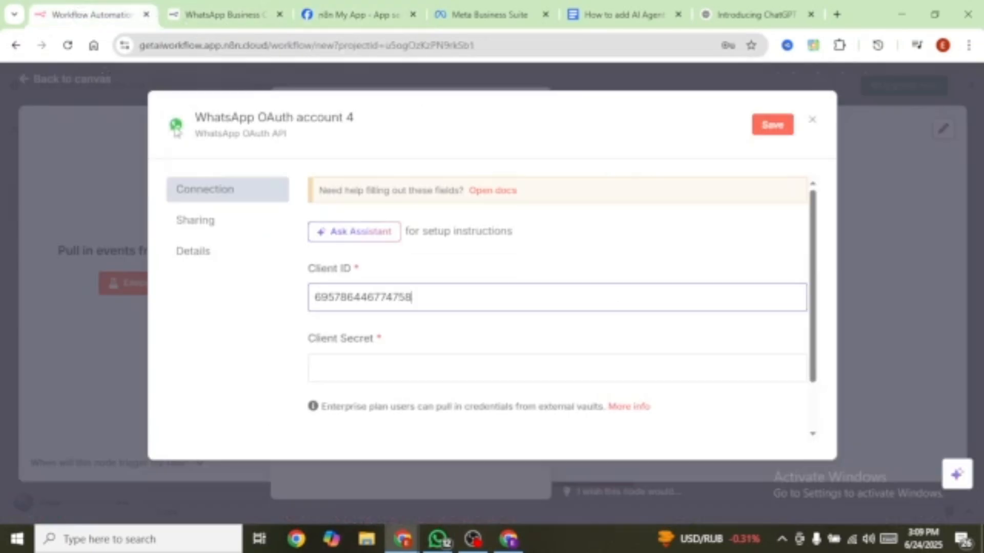
left_click(345, 370)
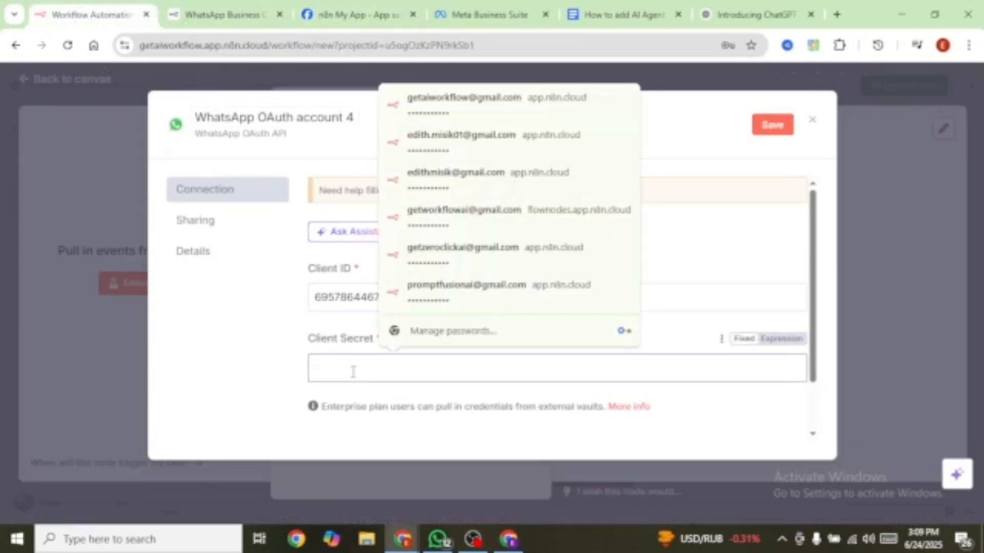
key("ctrl+v")
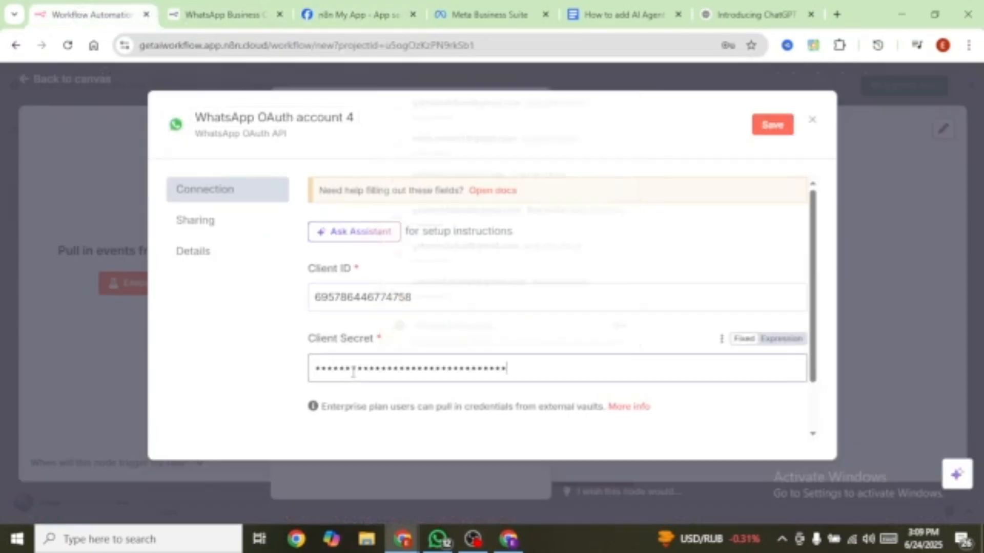
left_click(772, 125)
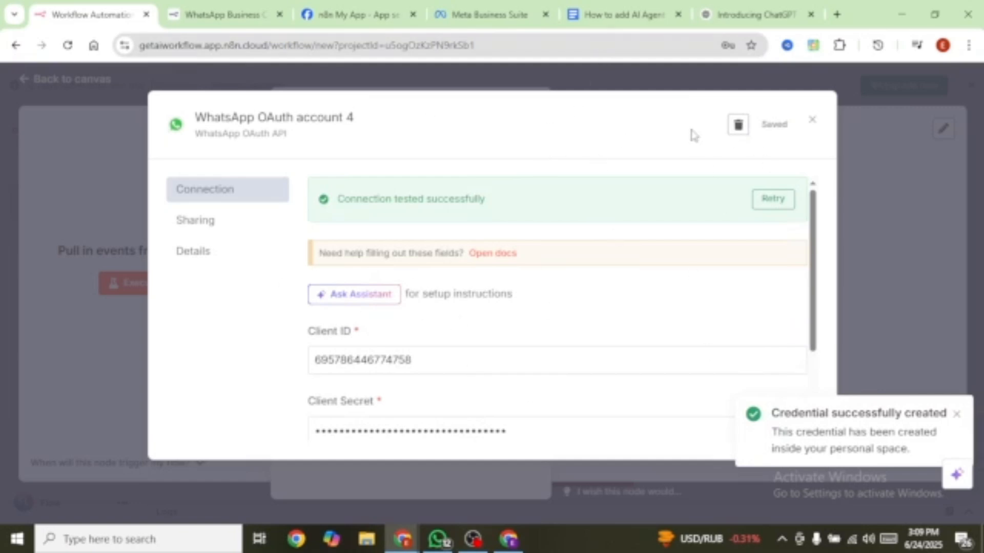
double_click(897, 104)
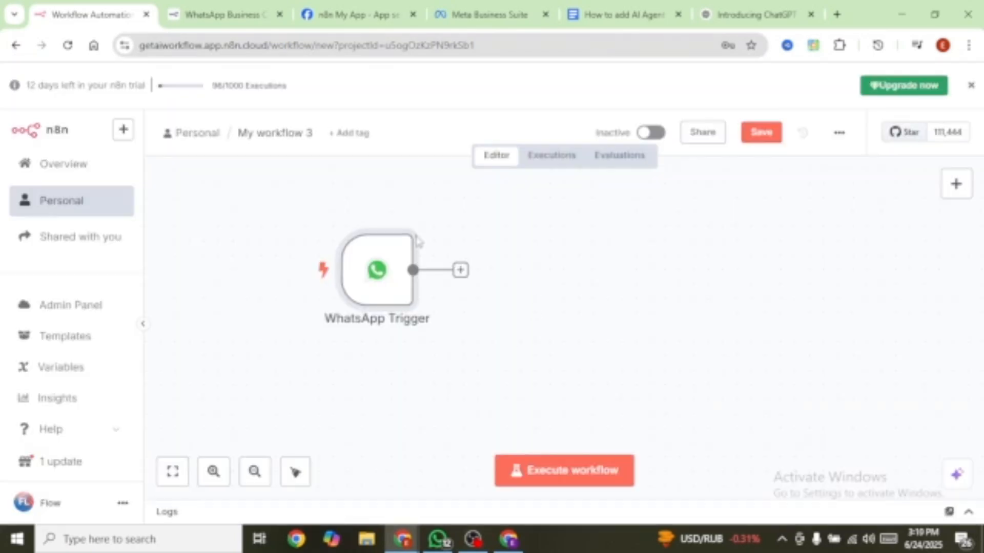
Step: Test the WhatsApp Trigger by sending the message "Hi" from WhatsApp, and inspect the message data it receives
mouse_move(344, 224)
left_click(344, 217)
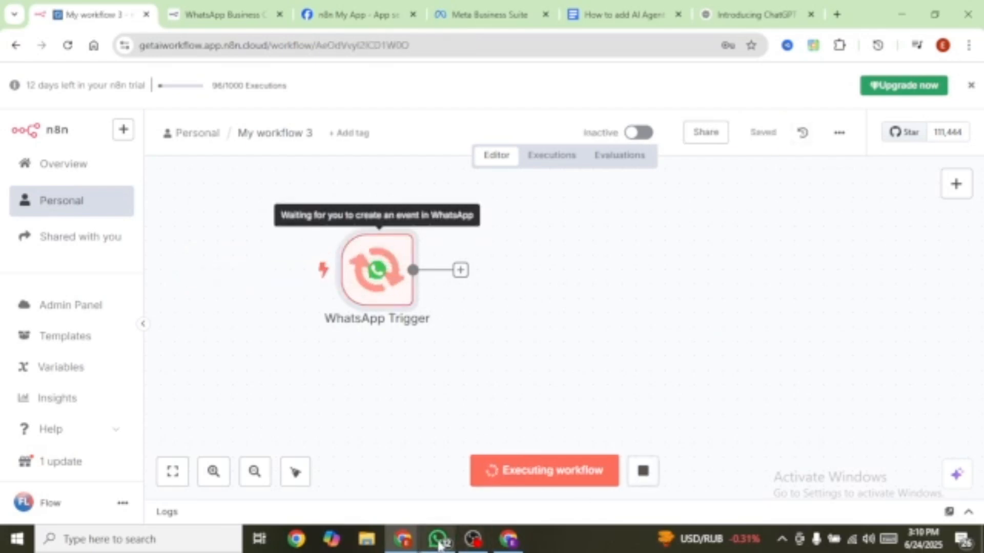
left_click(438, 541)
type("Hi")
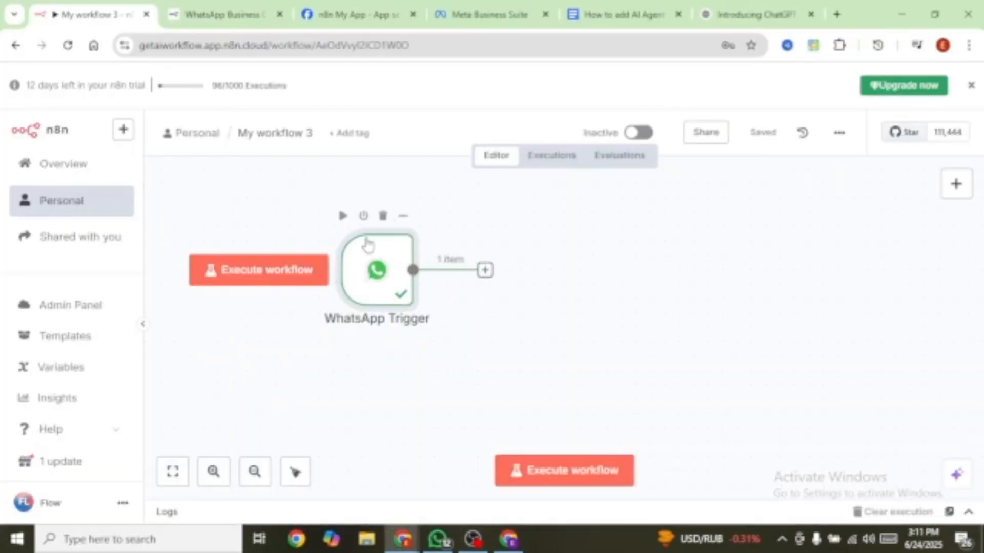
double_click(378, 275)
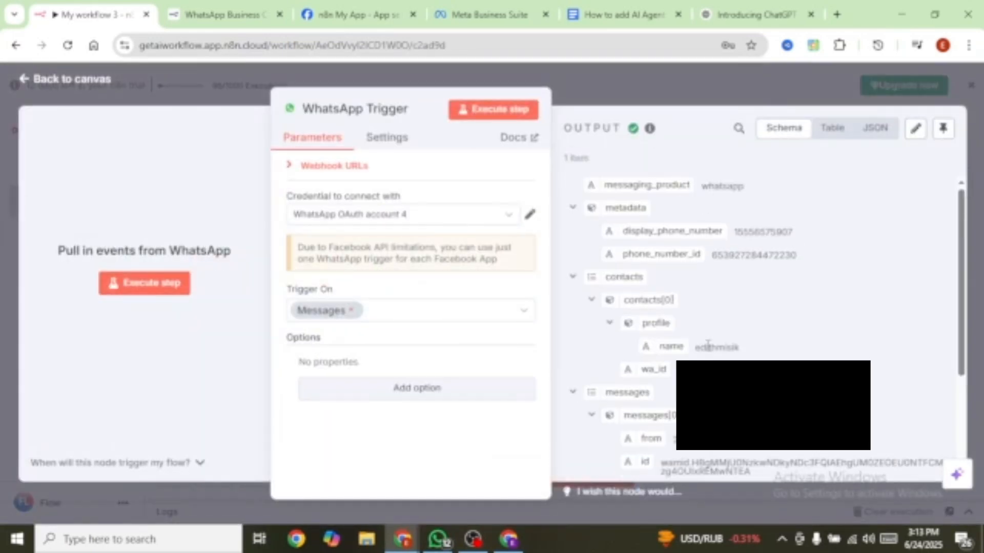
scroll(707, 344, "down", 3)
scroll(707, 344, "up", 3)
scroll(708, 344, "down", 3)
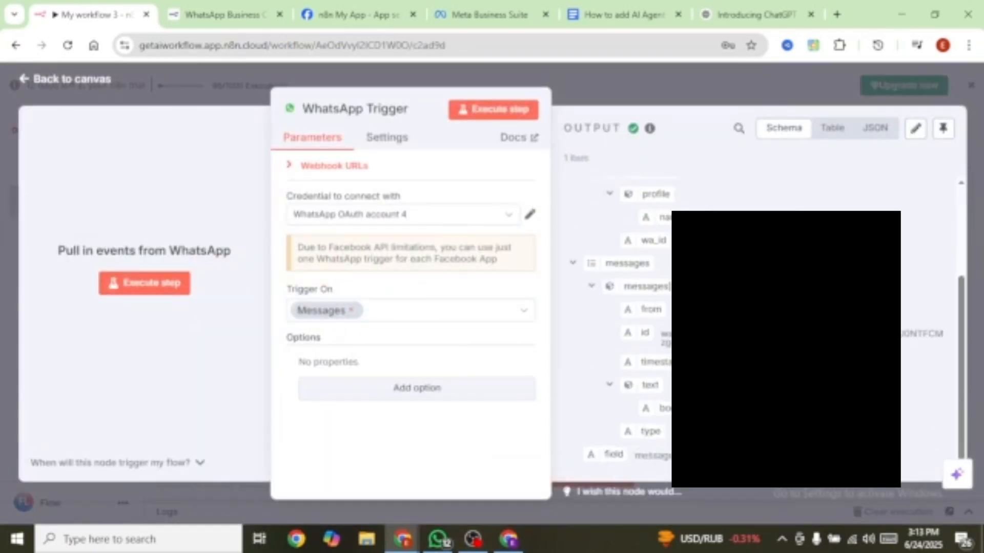
scroll(614, 333, "down", 1)
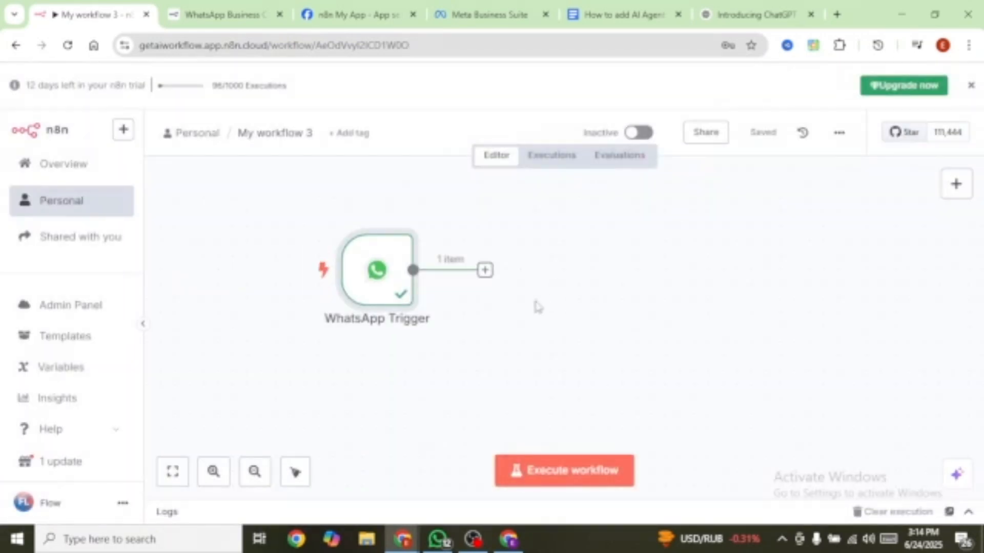
Step: Add an AI Agent node connected after the WhatsApp Trigger
left_click(485, 272)
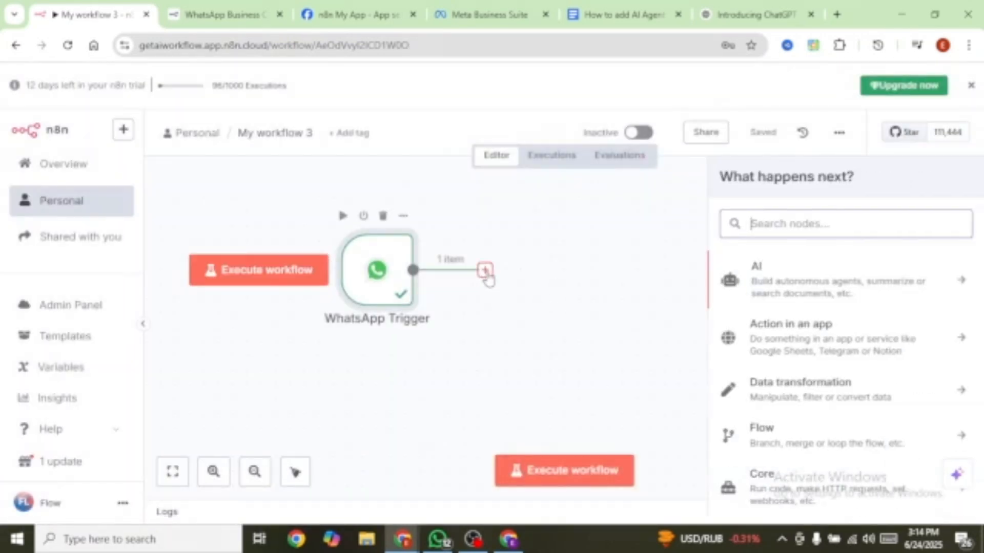
left_click(787, 291)
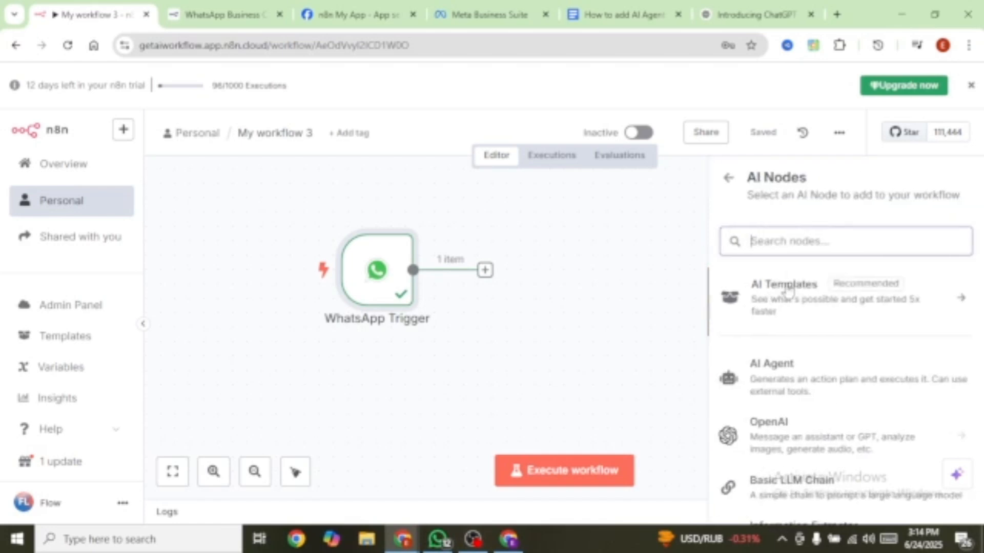
left_click(771, 370)
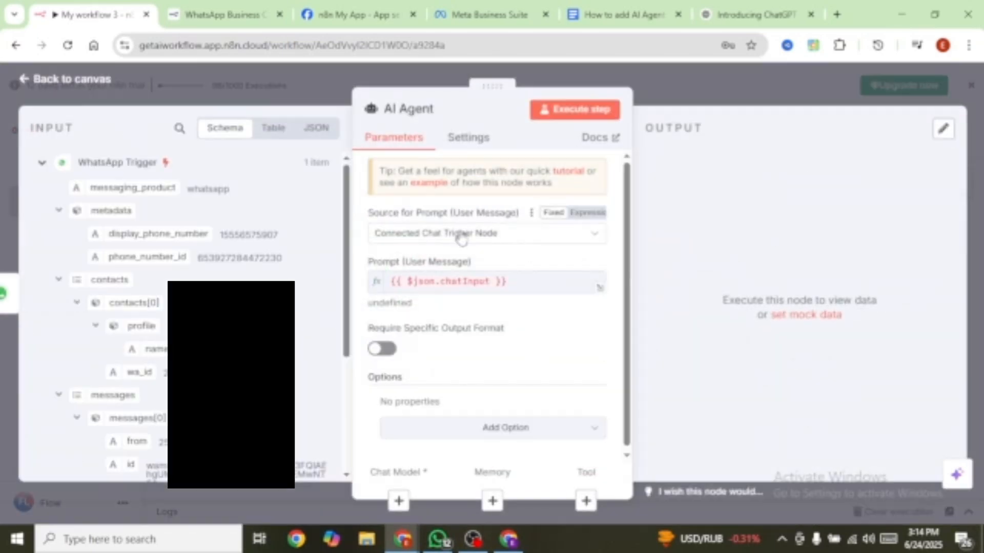
Step: Set the AI Agent's prompt source to Define below and map the incoming message's text body into the user prompt
left_click(579, 233)
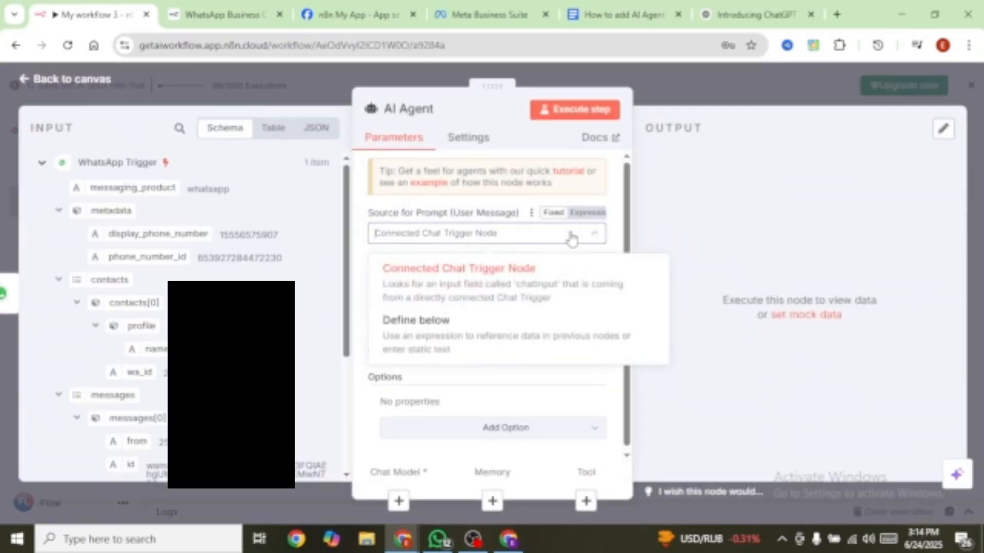
left_click(442, 328)
scroll(128, 307, "down", 4)
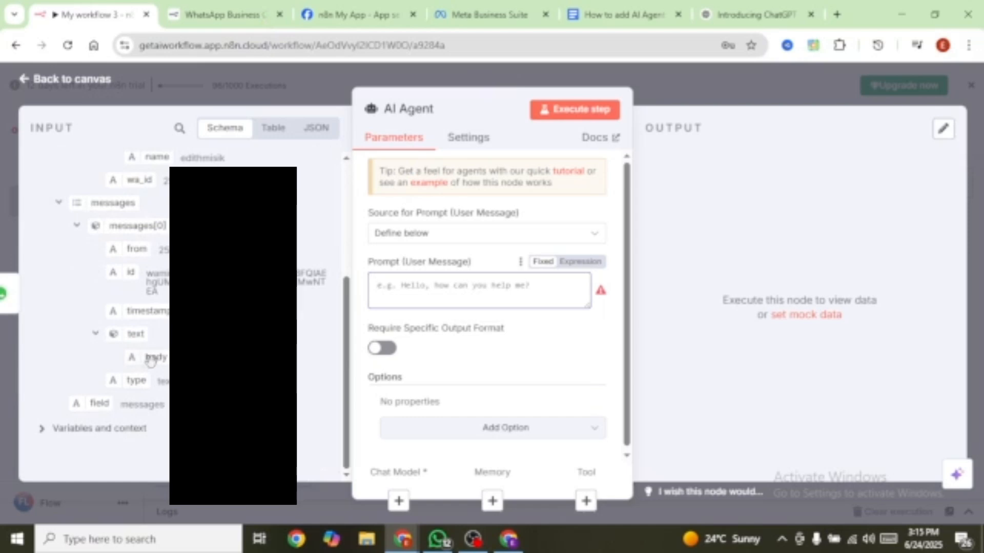
left_click_drag(149, 360, 424, 292)
left_click(140, 78)
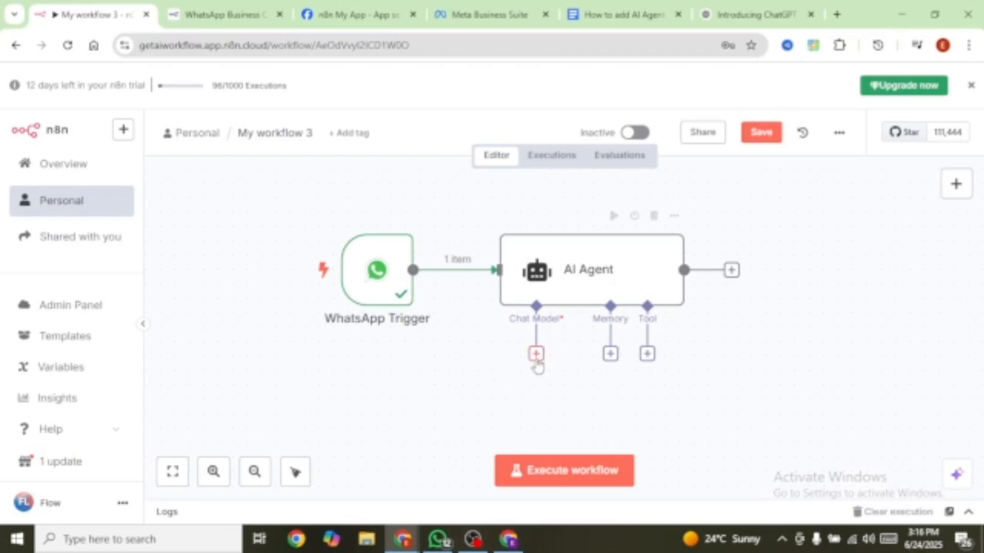
Step: Attach an OpenAI Chat Model to the AI Agent and set its model to gpt-4o-mini
left_click(536, 353)
scroll(815, 440, "down", 5)
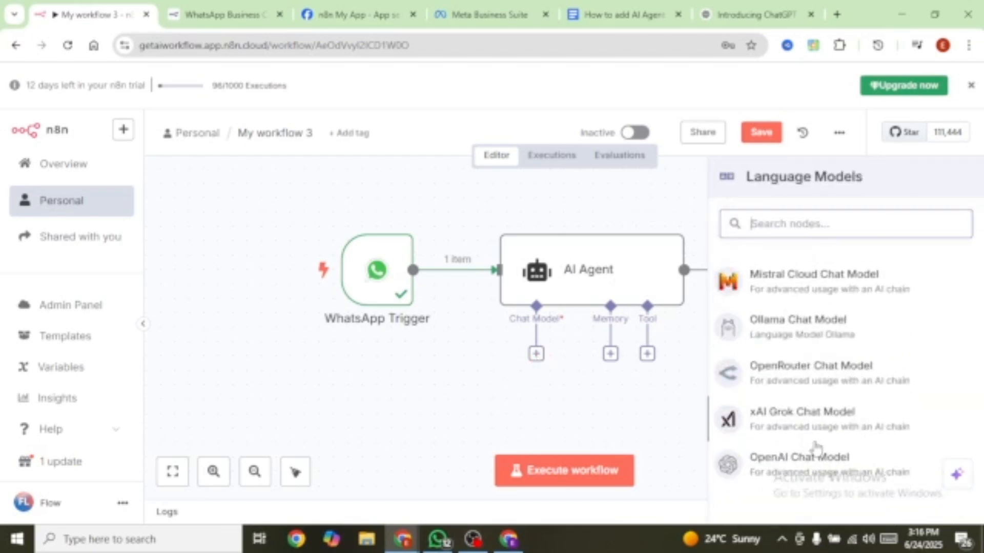
left_click(812, 464)
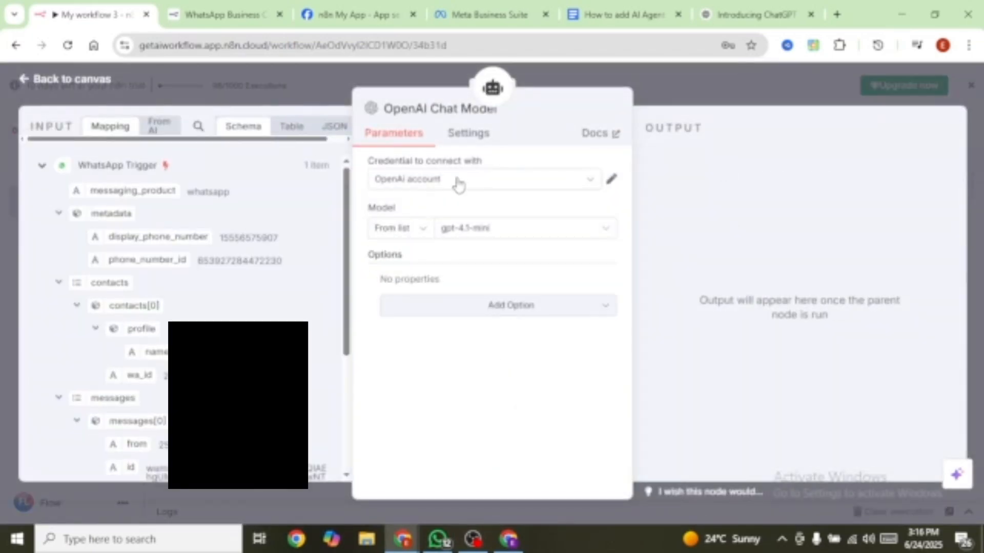
left_click(542, 229)
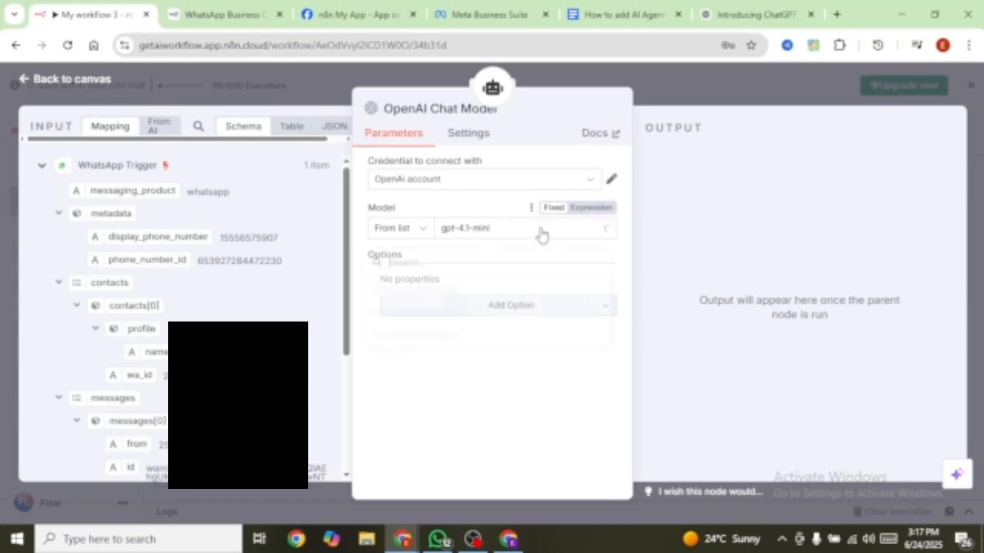
scroll(474, 386, "down", 2)
left_click(474, 387)
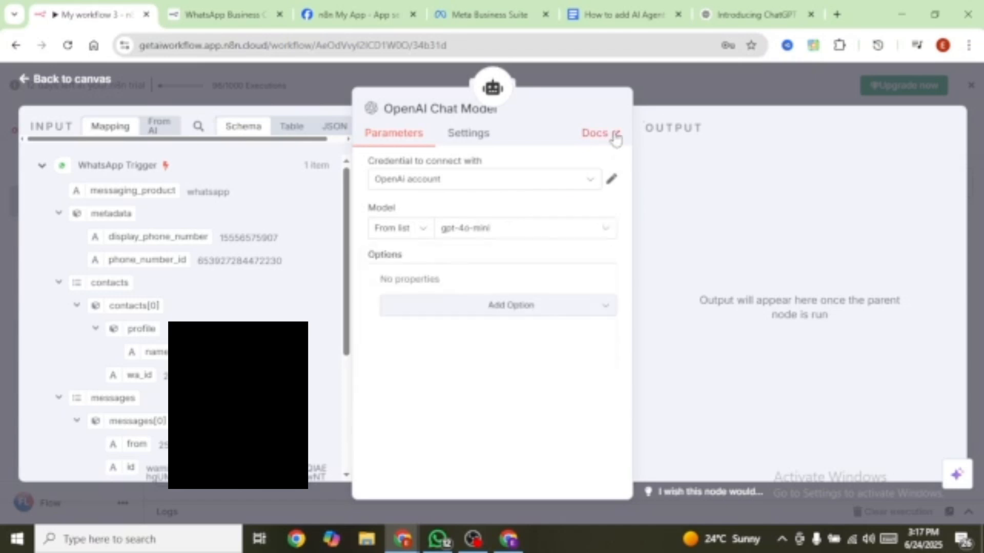
Step: Run the AI Agent step on the received message and open the node to check its output
left_click(676, 98)
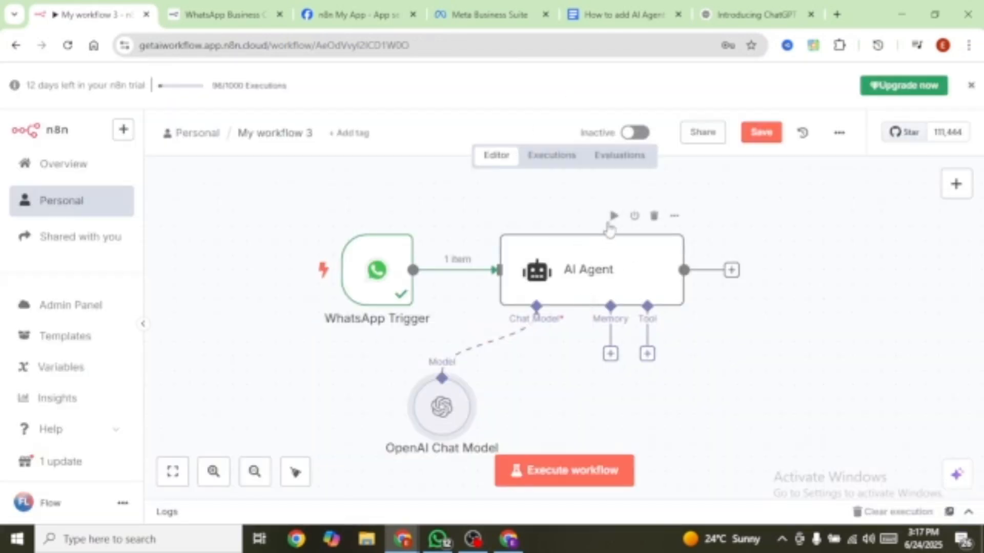
left_click(614, 216)
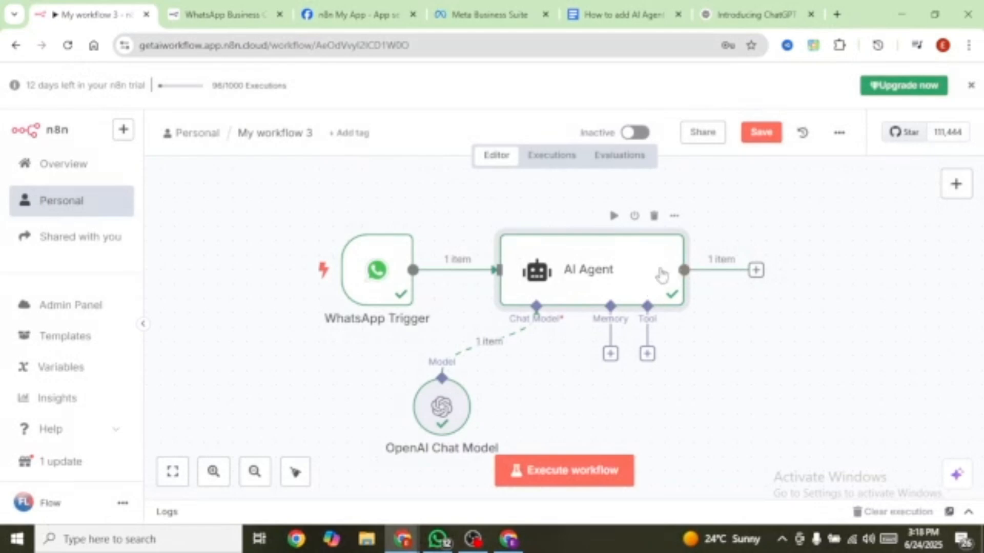
double_click(624, 275)
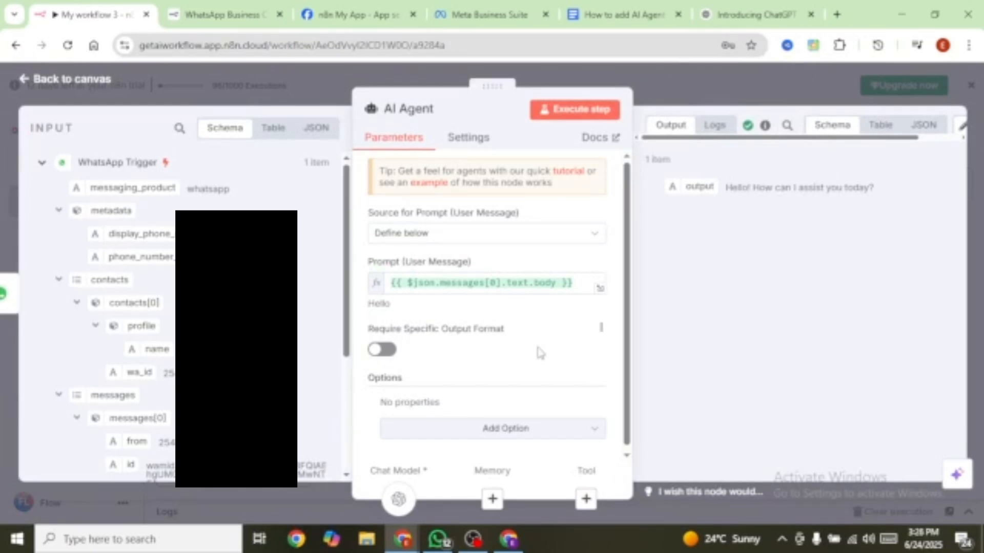
Step: Add a System Message option to the AI Agent reading "You are a helpful assistant." and "Respond in a friendly,natural human tone." on separate lines
left_click(542, 433)
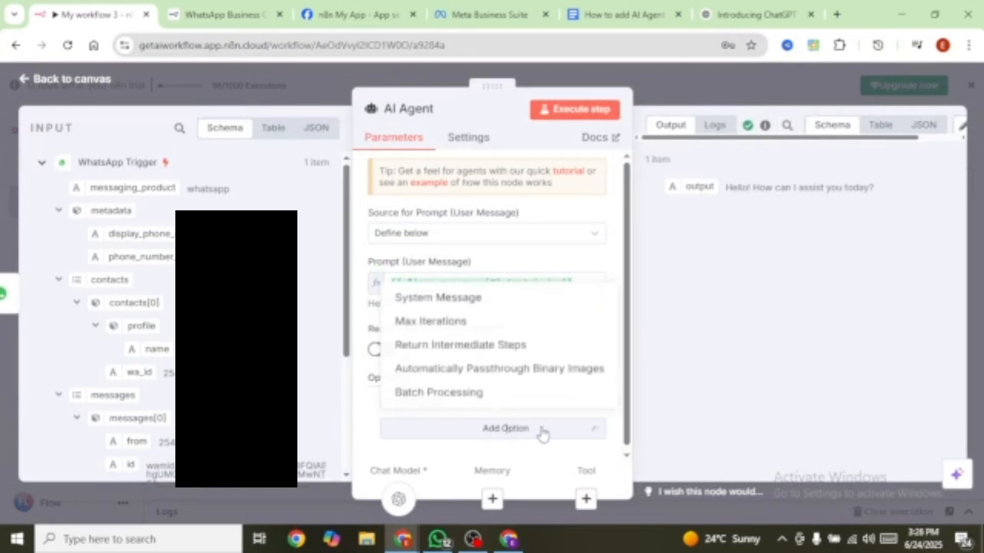
left_click(425, 301)
scroll(577, 333, "down", 1)
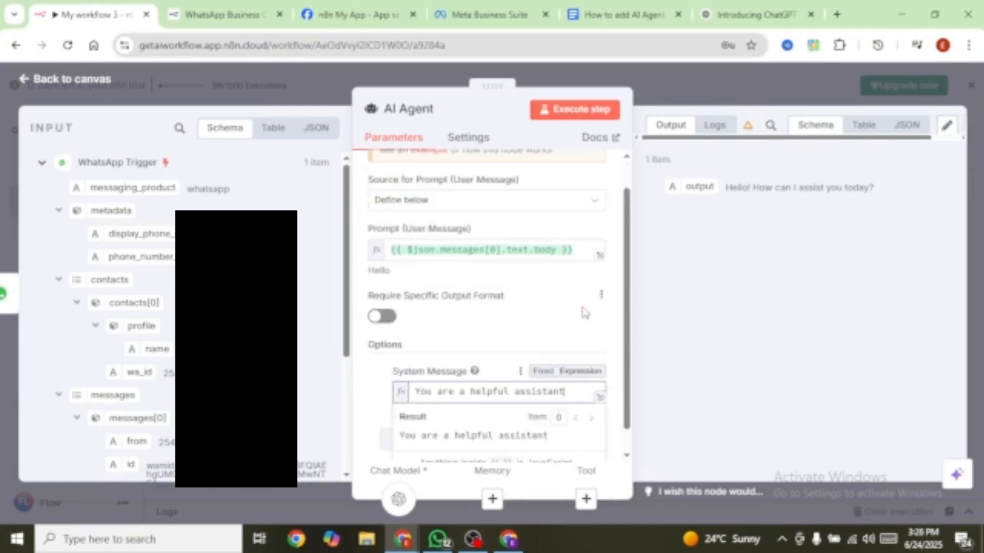
left_click(599, 397)
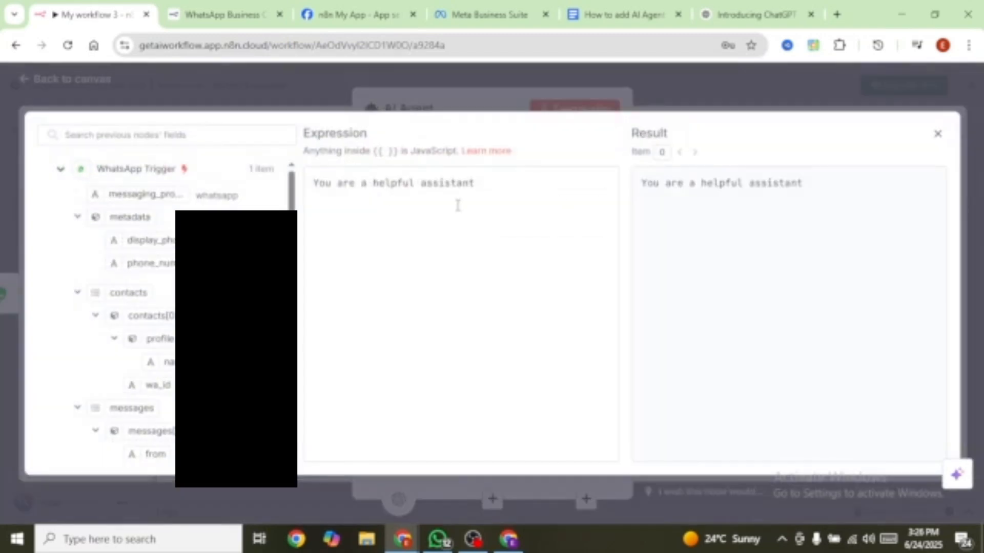
left_click(489, 184)
type(".")
key("Return")
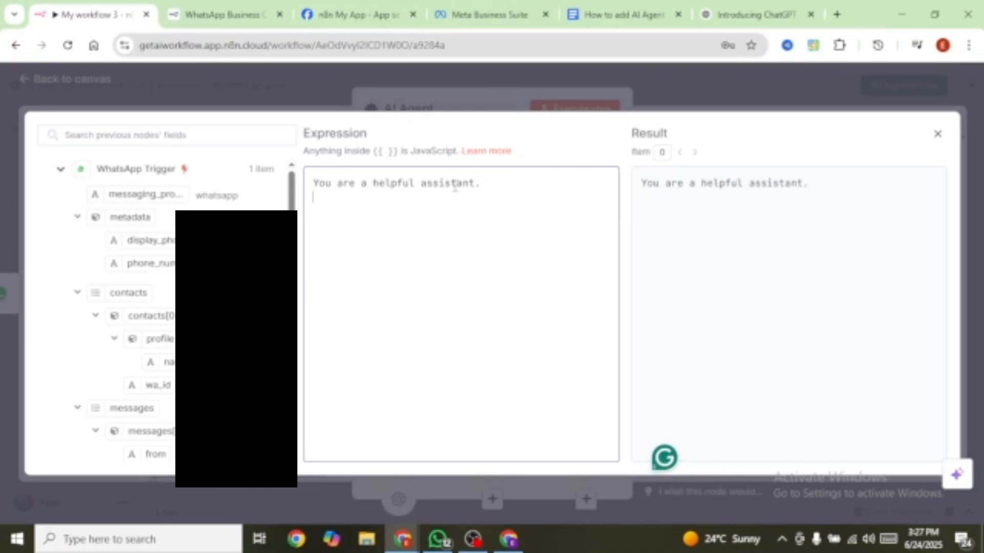
type("Respond in a friendly,natural human tone.")
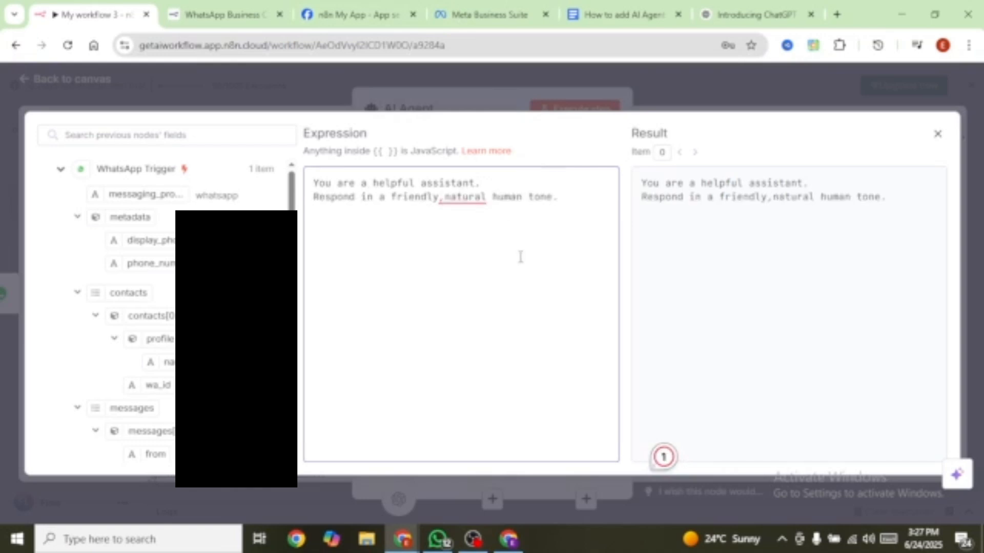
Step: Add the paragraph "You are currently talking to" to the system message, followed by the mapped sender field {{ $json.messages[0].from }}
key("Return")
key("Return")
type("You are currently talking to")
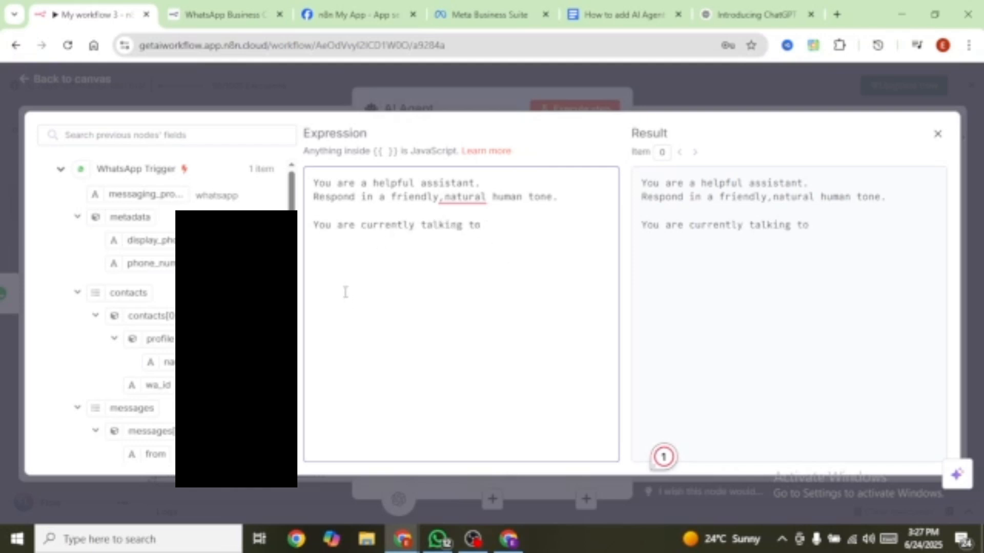
scroll(153, 333, "down", 3)
left_click_drag(155, 292, 492, 225)
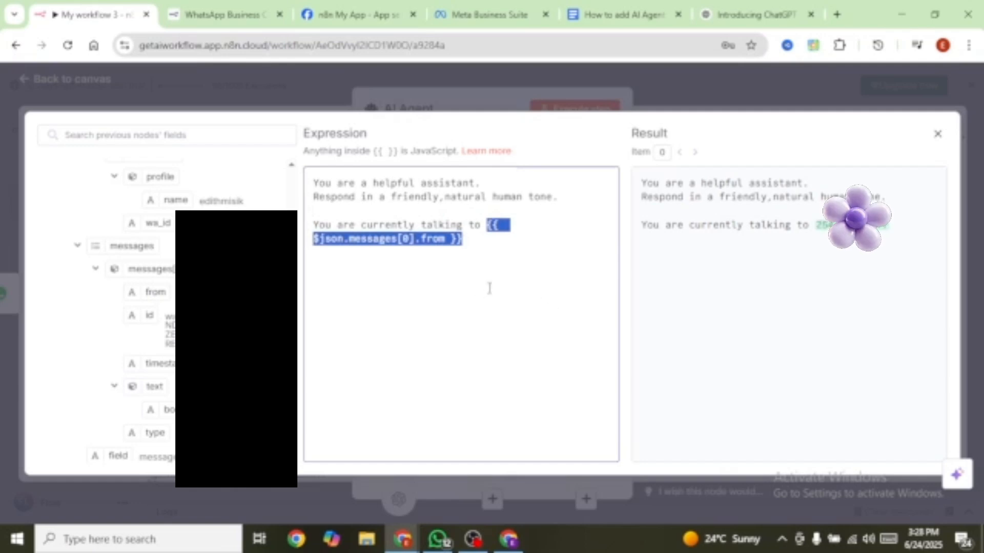
Step: Add the paragraph "The date and time {{ $now }}" to the system message and return to the canvas
left_click(374, 266)
key("Return")
key("Return")
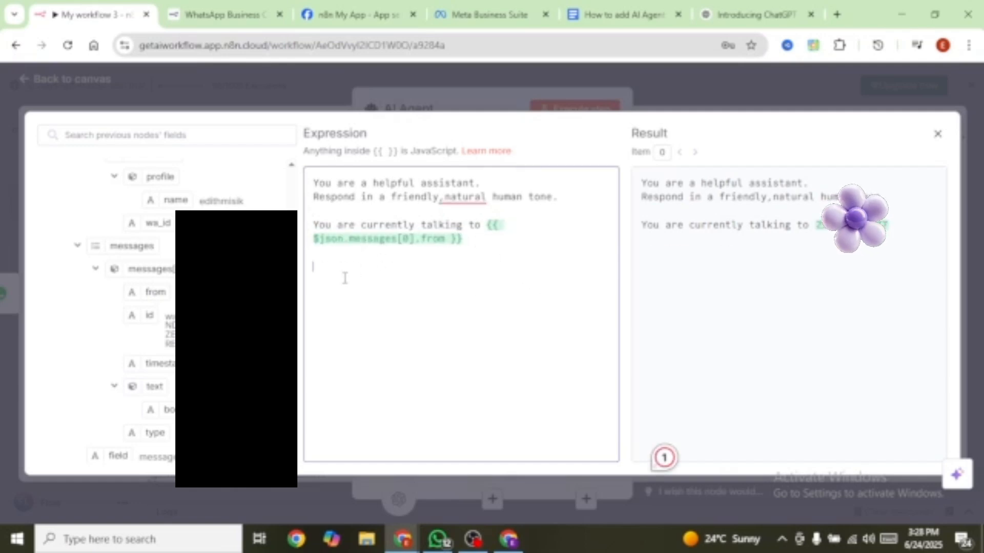
type("The date and time {{ $now")
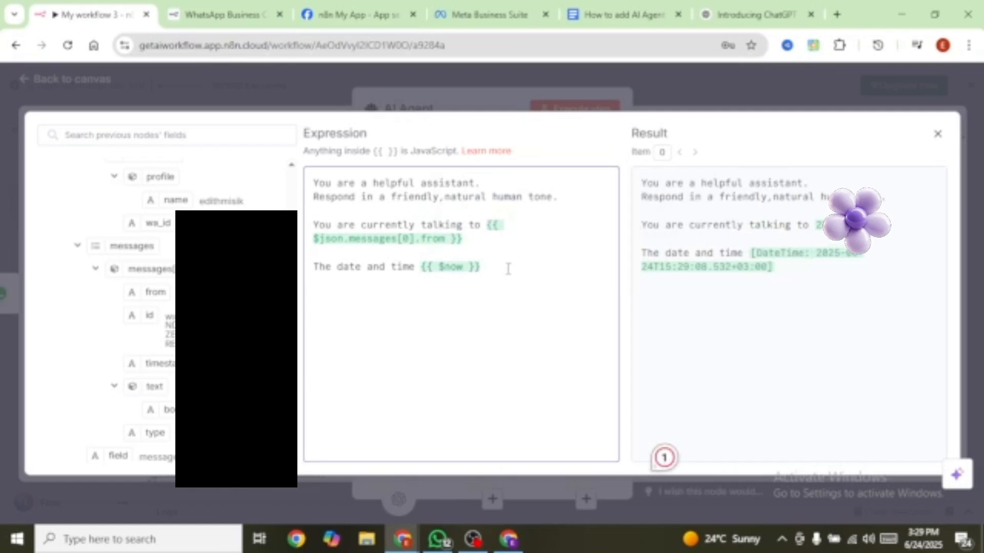
key("Escape")
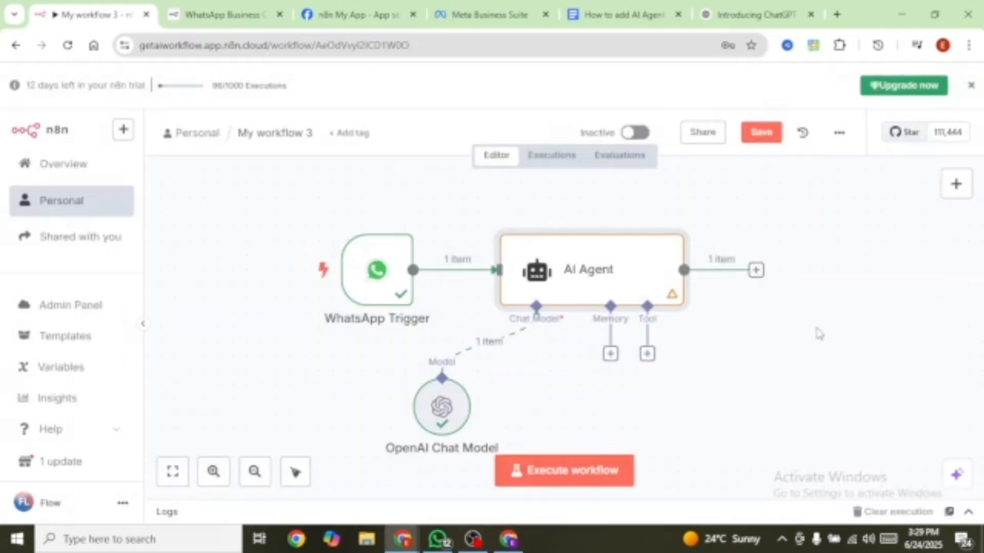
Step: Attach Simple Memory to the AI Agent, with Session ID set to Define below and the contact's wa_id mapped as the key
left_click(610, 354)
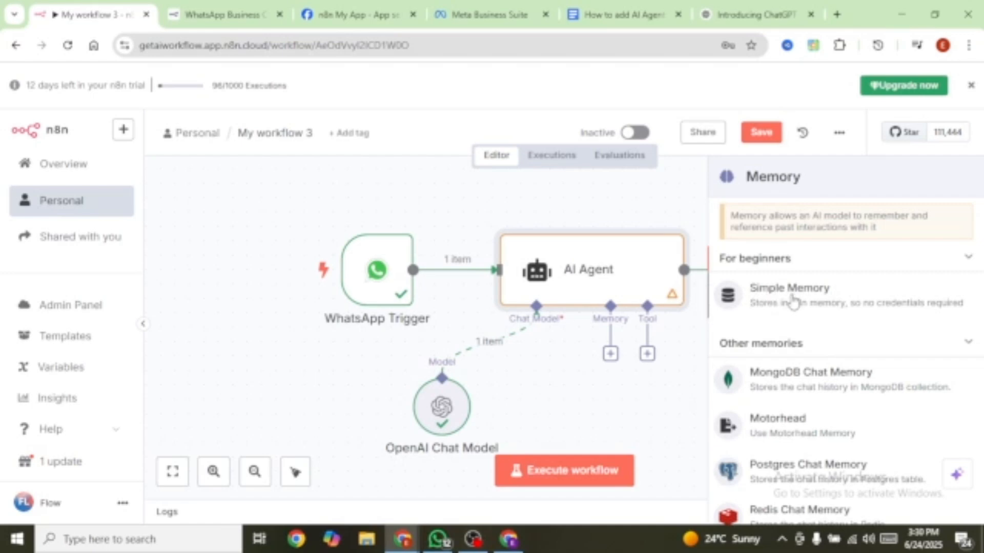
left_click(789, 295)
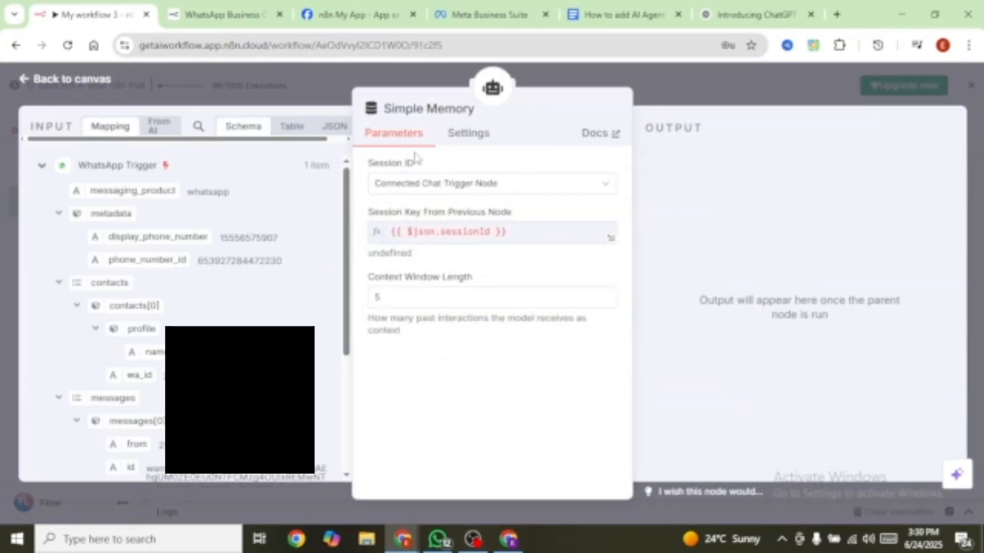
left_click(463, 189)
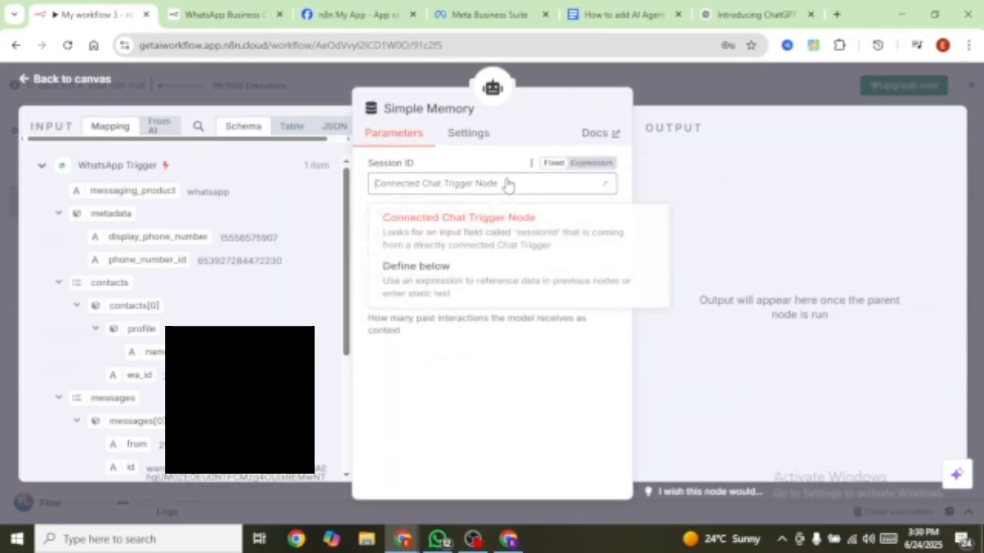
left_click(452, 286)
scroll(143, 322, "down", 2)
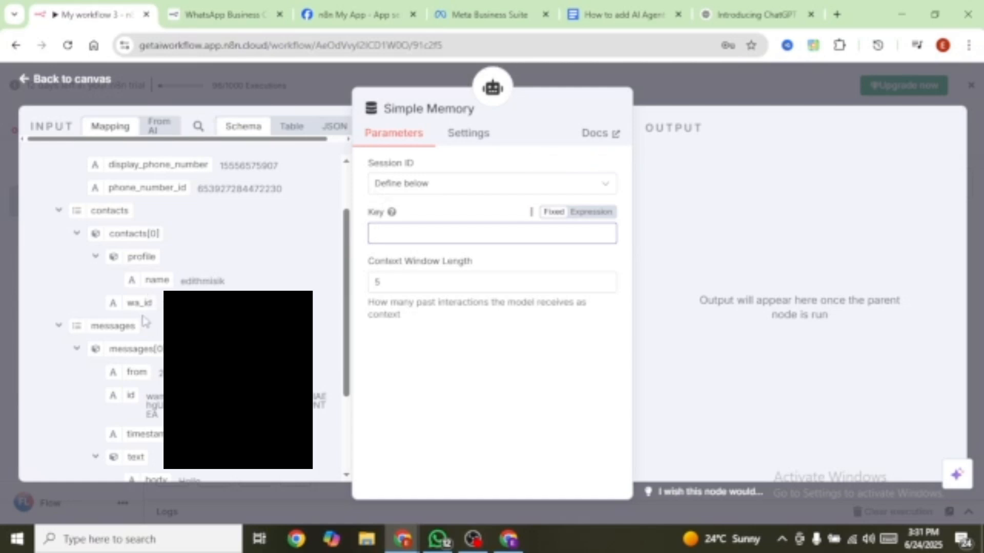
left_click_drag(135, 303, 399, 239)
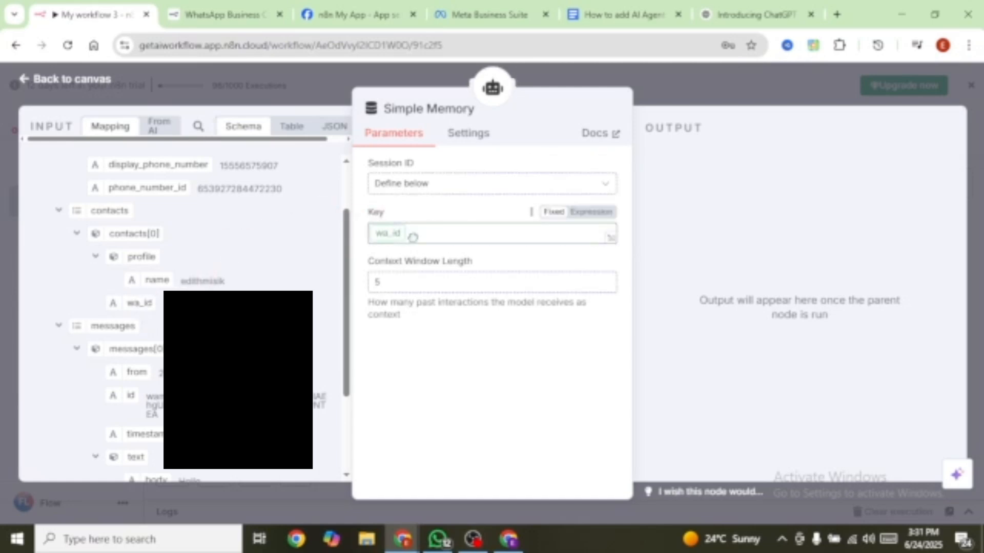
Step: Set the Simple Memory context window length to 20 and return to the canvas
left_click(451, 296)
key("BackSpace")
type("20")
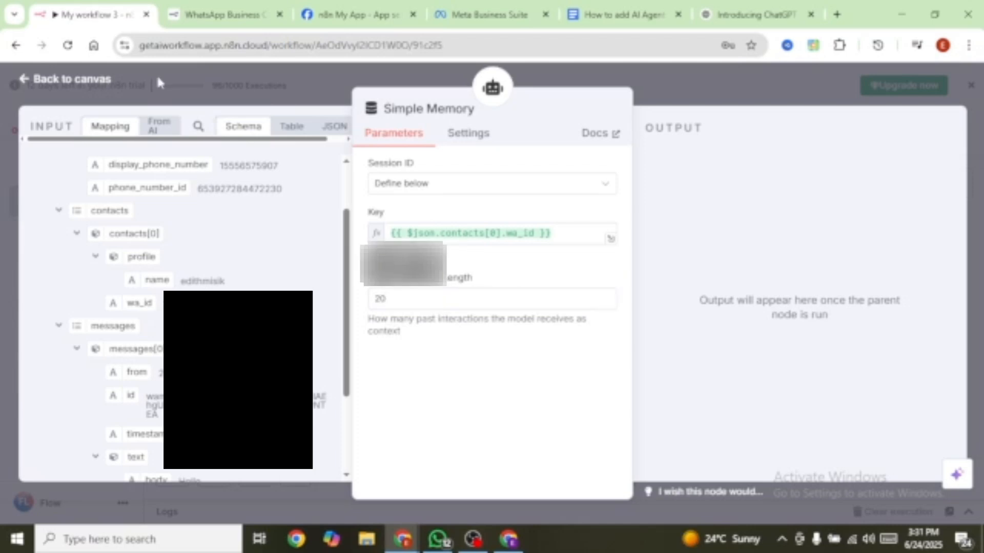
left_click(69, 80)
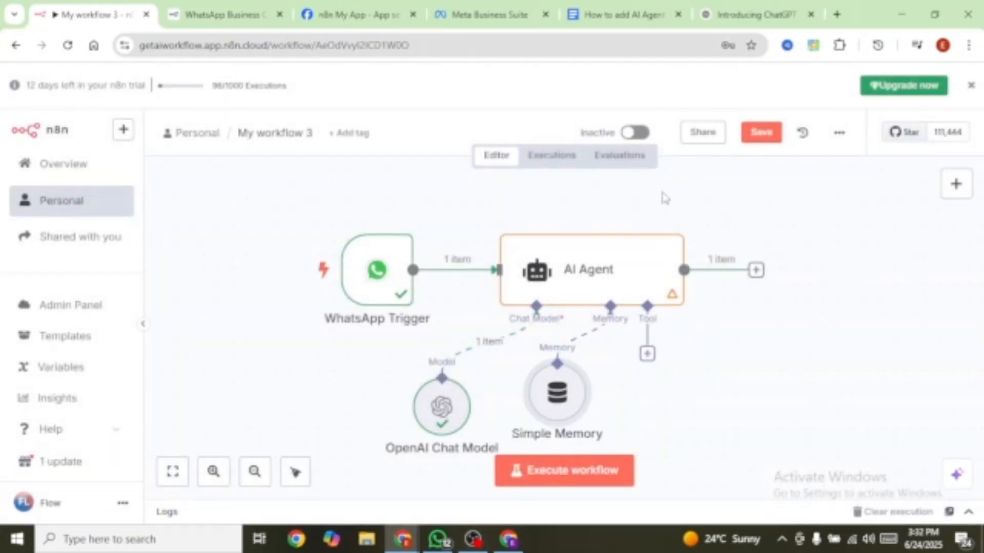
Step: Add a WhatsApp Business Cloud Send message node after the AI Agent and start creating a new WhatsApp API credential for it
left_click(757, 272)
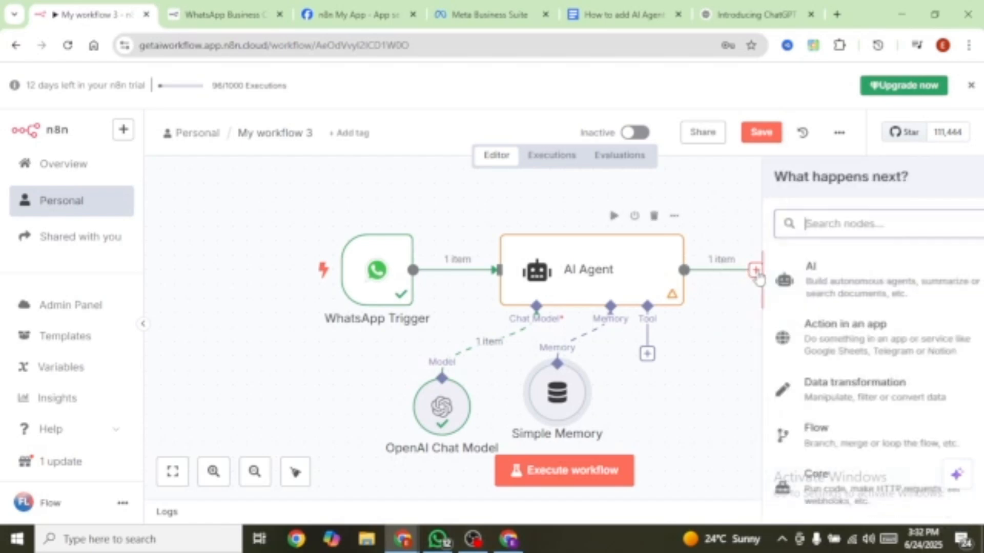
left_click(766, 335)
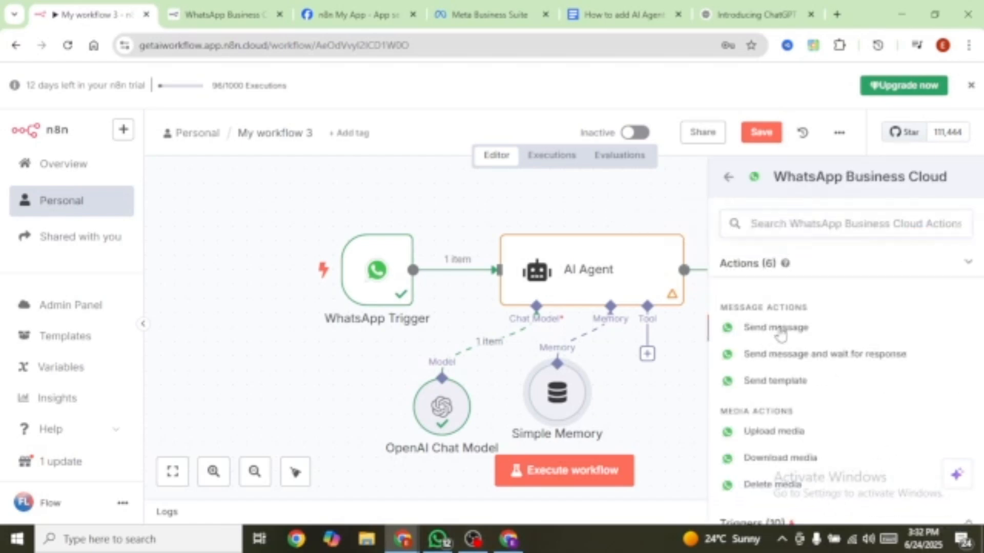
left_click(717, 332)
left_click(551, 184)
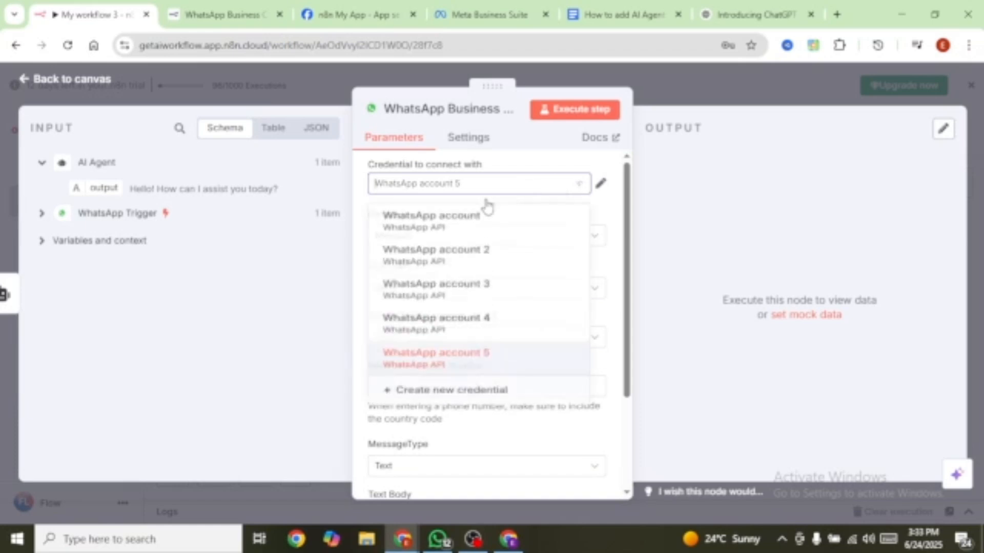
left_click(535, 424)
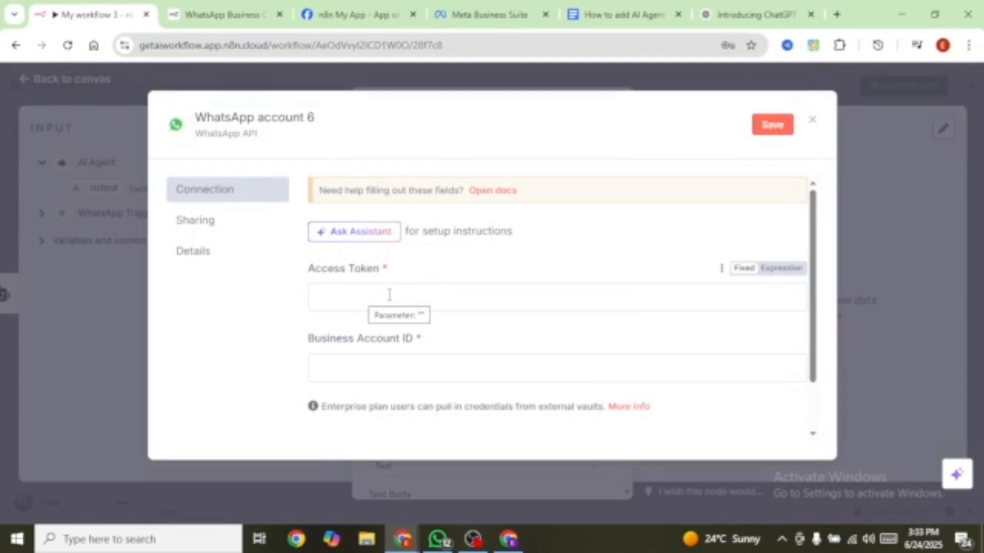
Step: Generate a WhatsApp access token in the Meta app's API Setup, reconnecting the account to n8n My App, and copy the token
left_click(352, 15)
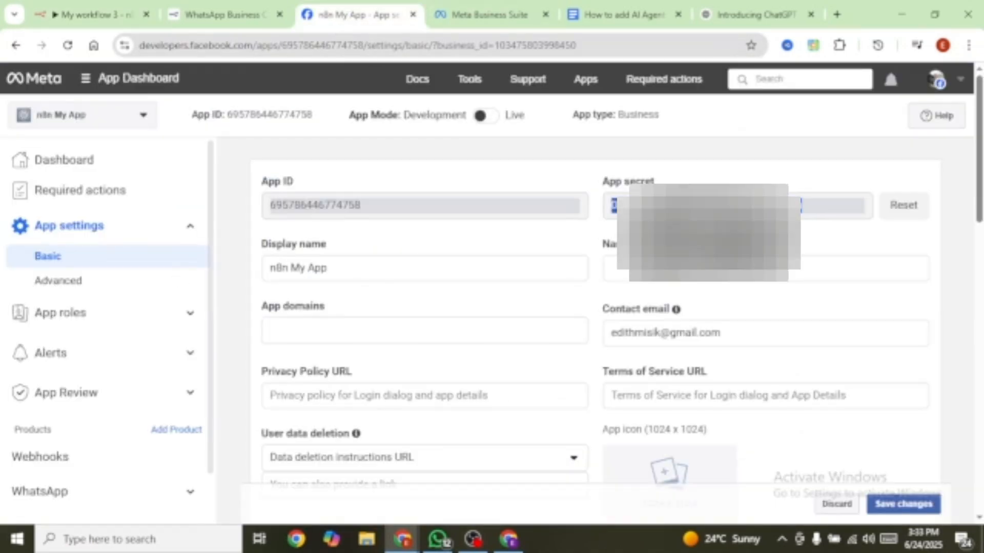
scroll(154, 410, "down", 1)
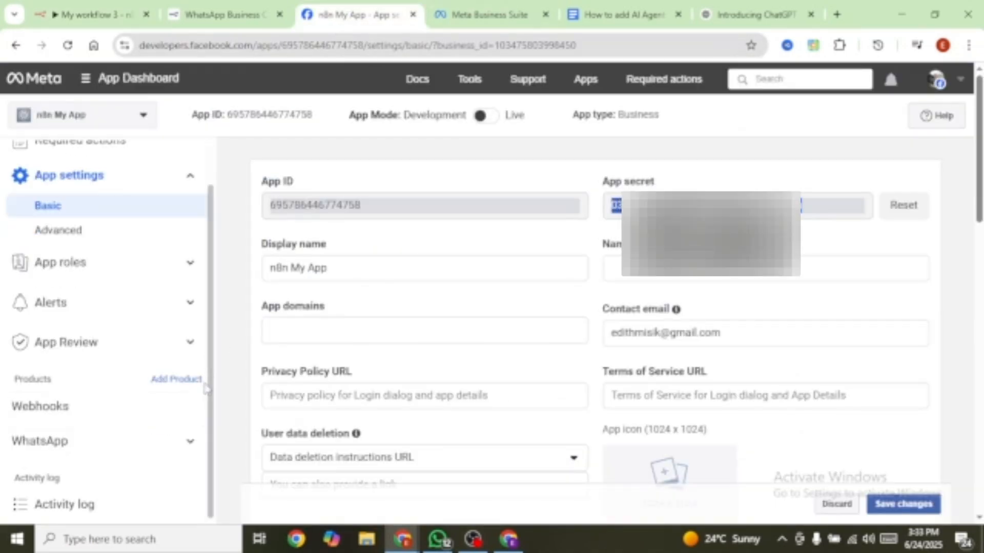
left_click(189, 443)
left_click(49, 498)
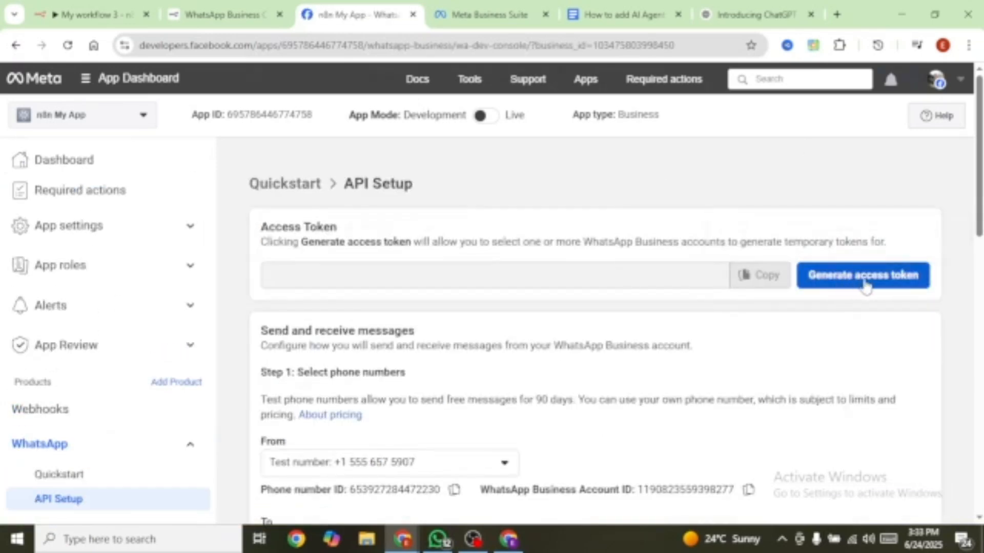
left_click(865, 277)
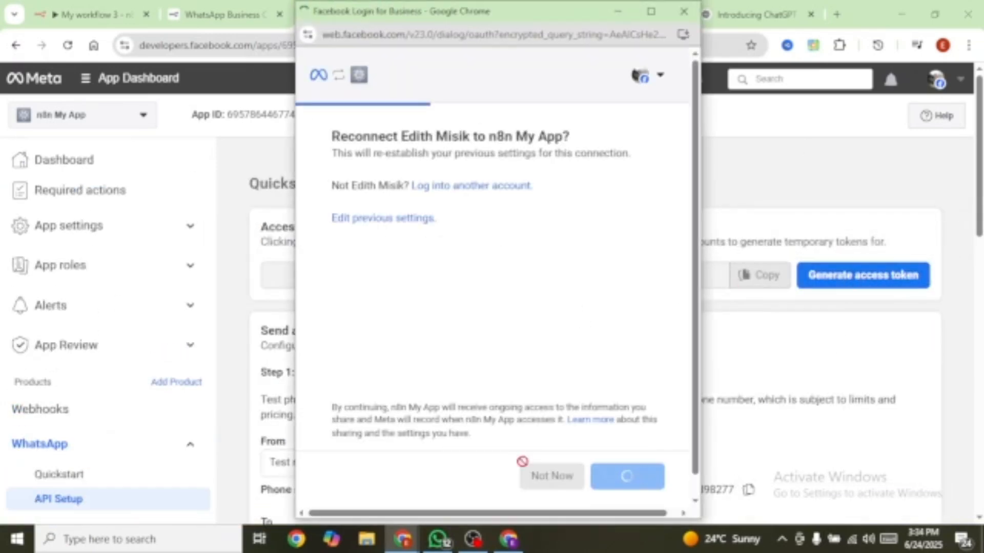
left_click(773, 279)
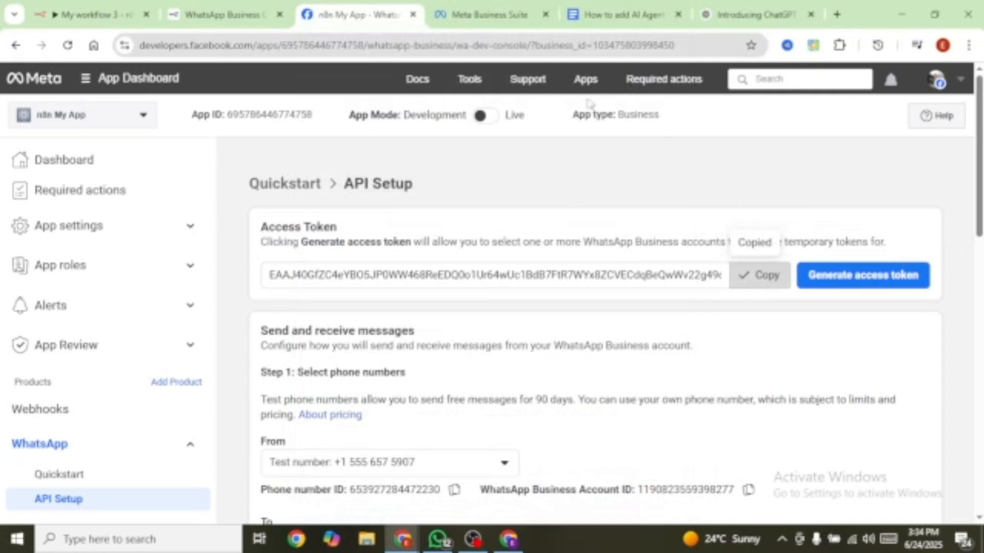
Step: Paste the copied access token into the Access Token field of the new n8n WhatsApp credential
left_click(93, 14)
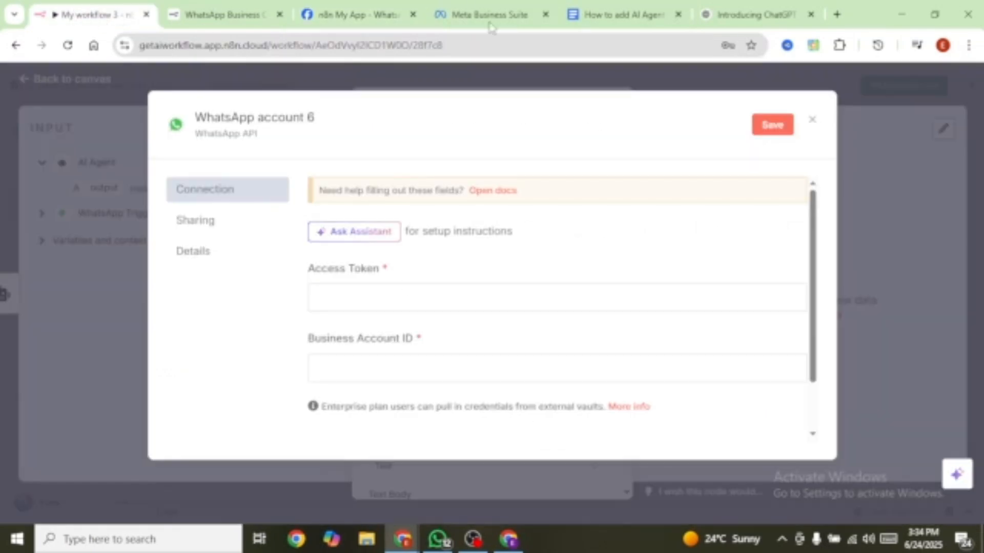
left_click(344, 302)
key("ctrl+v")
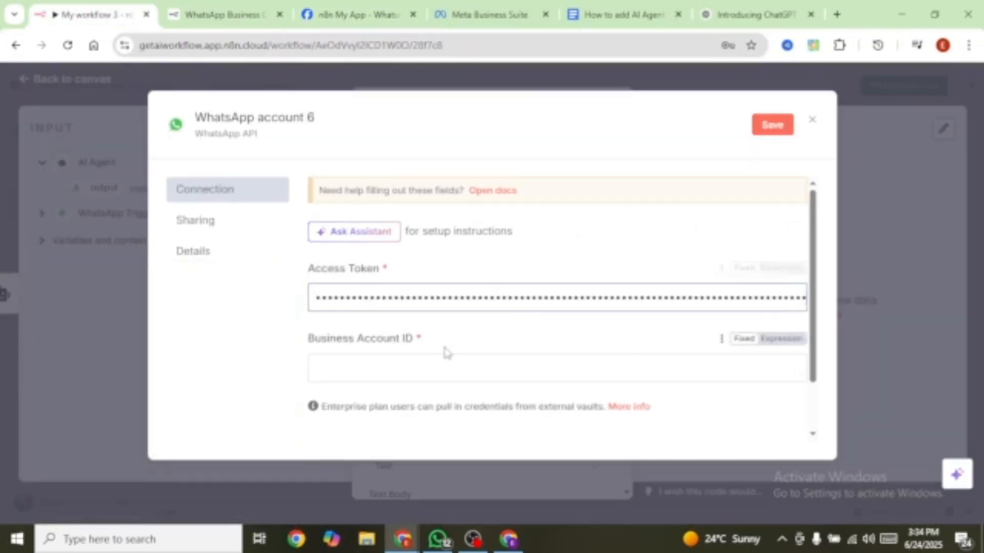
Step: Copy the WhatsApp Business Account ID from the Meta app's API Setup and paste it into the n8n credential's Business Account ID field
left_click(359, 15)
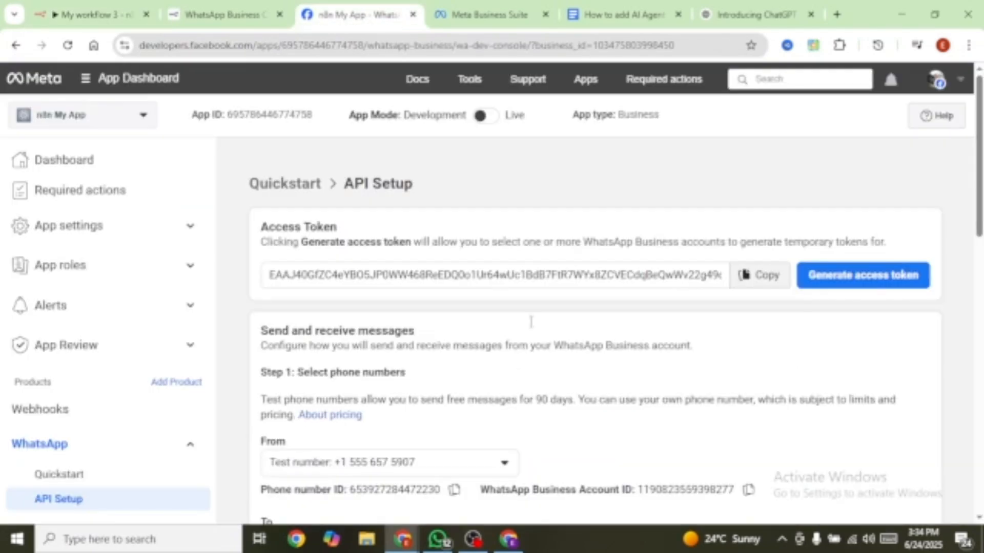
scroll(618, 360, "down", 3)
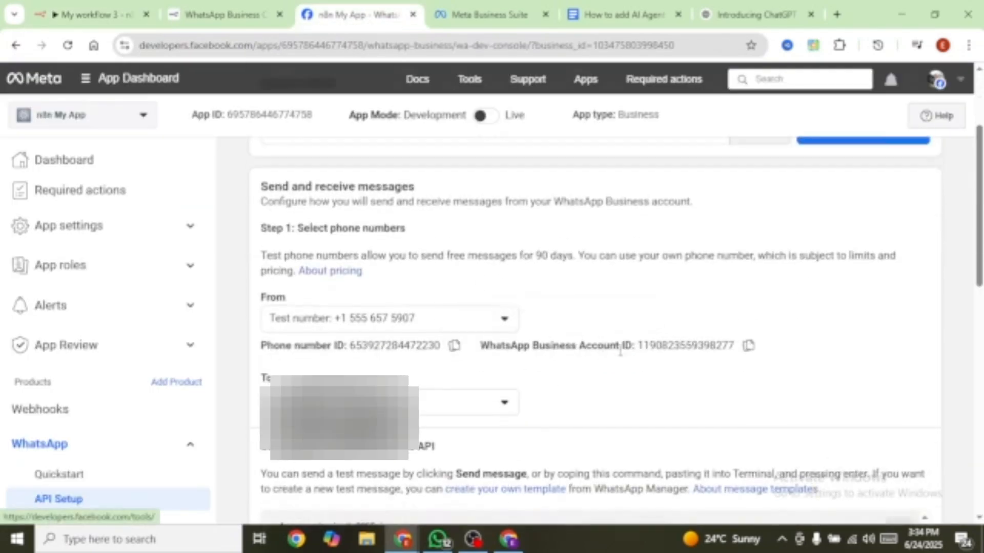
left_click(749, 346)
left_click(92, 14)
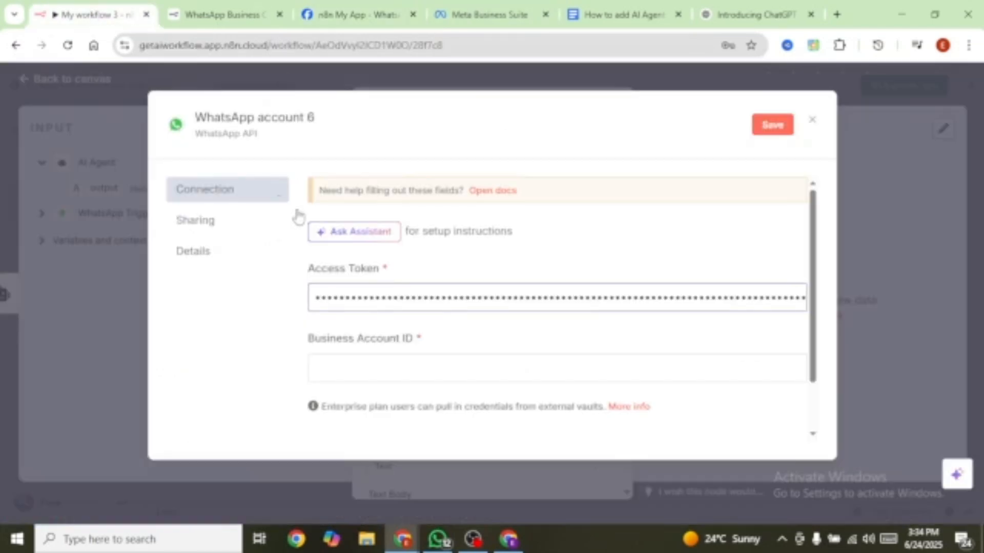
left_click(368, 369)
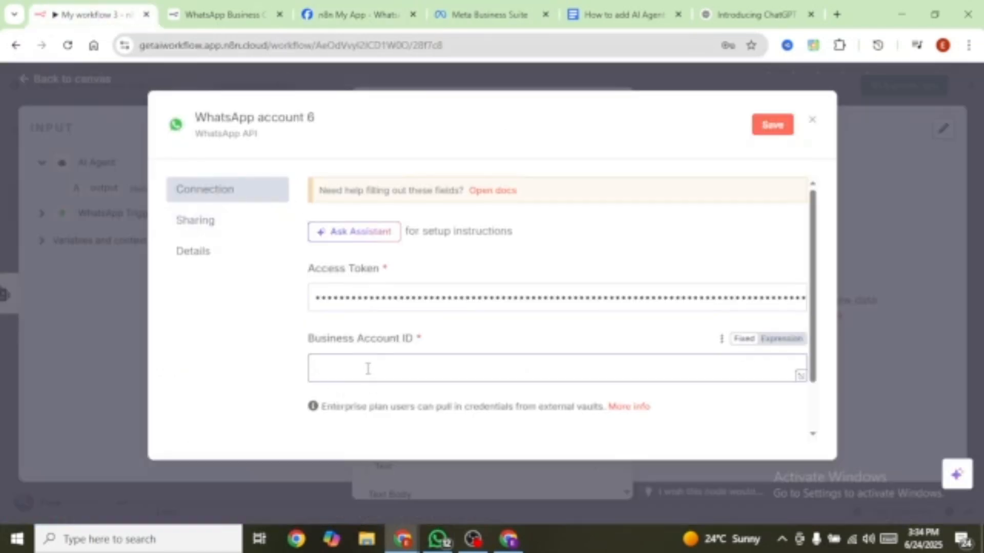
key("ctrl+v")
Step: Save the new WhatsApp credential, close its window and dismiss the browser's password update offer
left_click(772, 125)
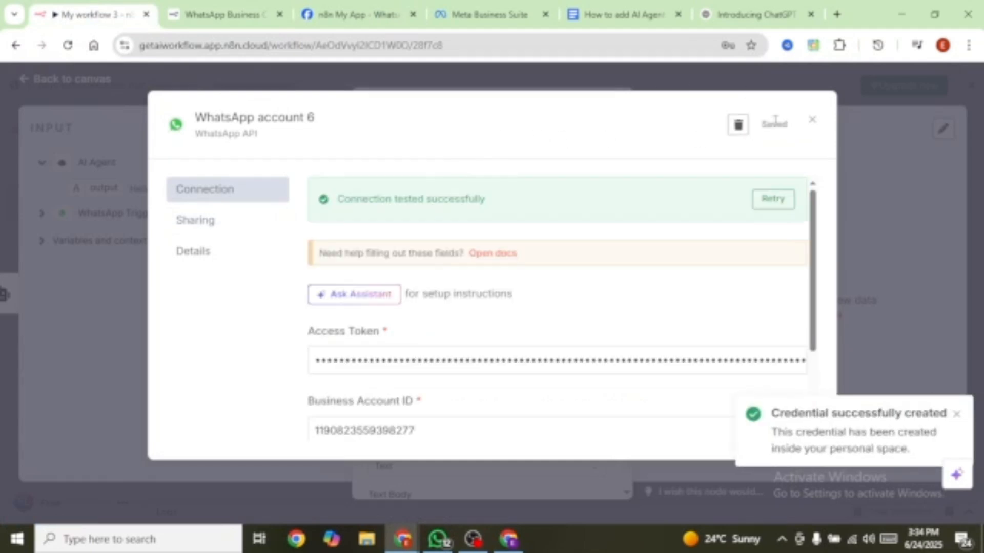
left_click(813, 123)
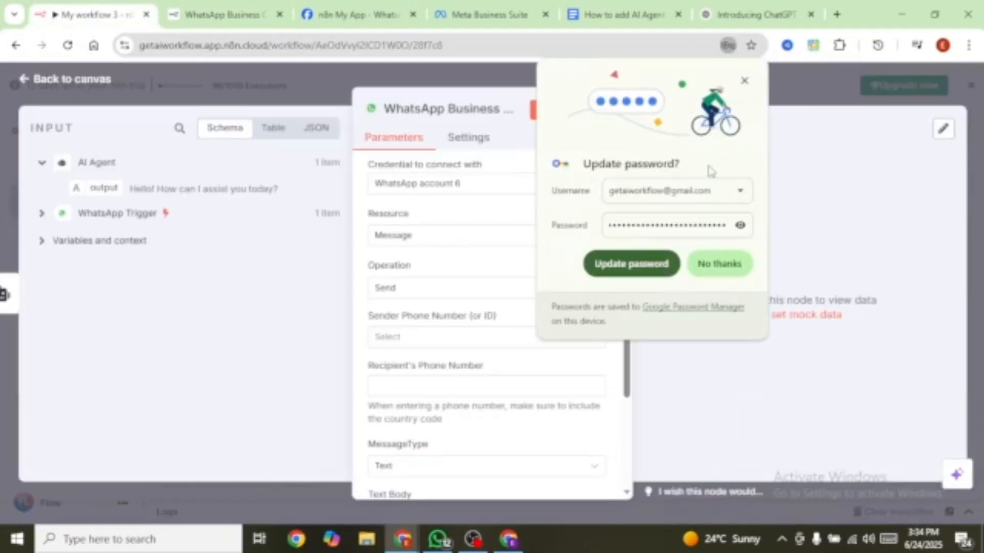
left_click(745, 82)
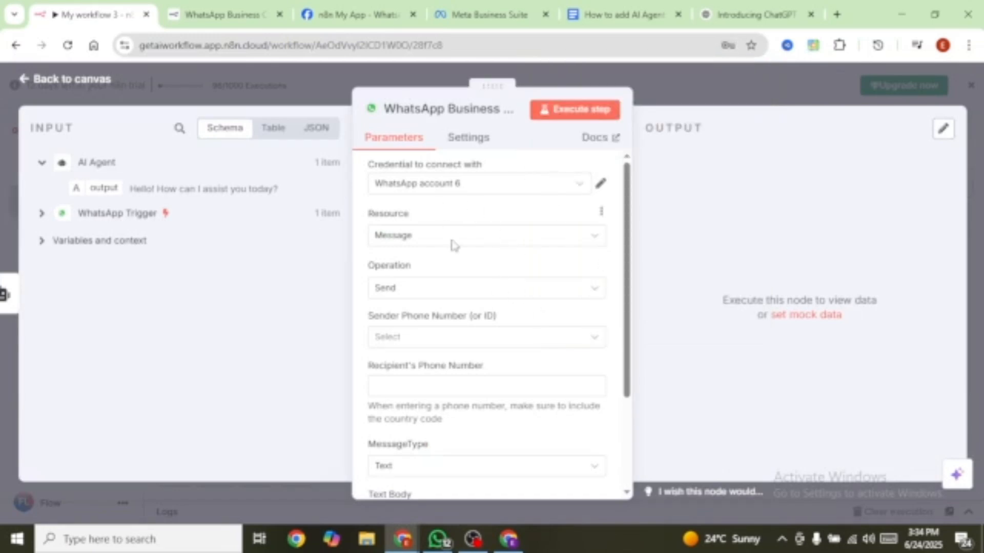
Step: Choose the WhatsApp test number as the Sender Phone Number for the Send message operation
scroll(452, 221, "down", 2)
scroll(406, 213, "up", 2)
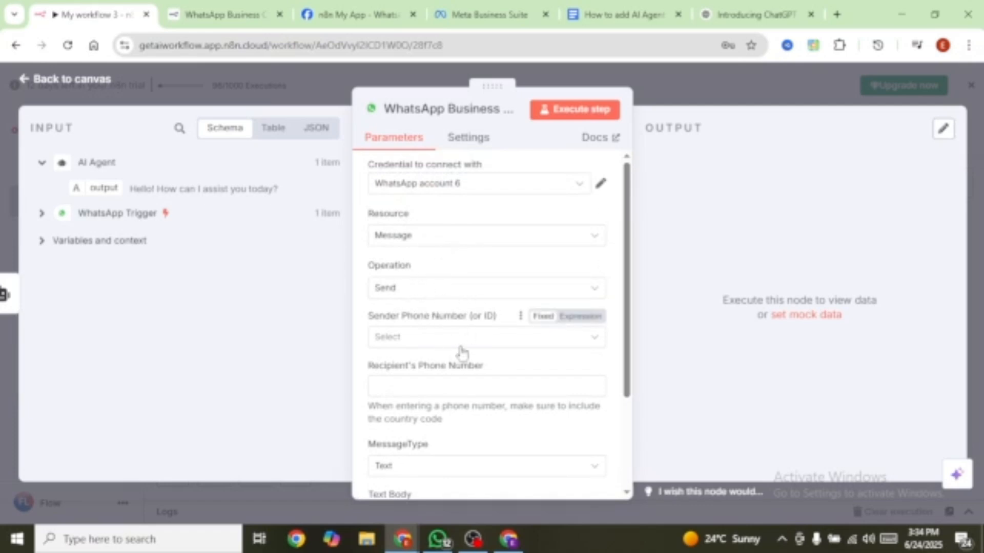
left_click(484, 342)
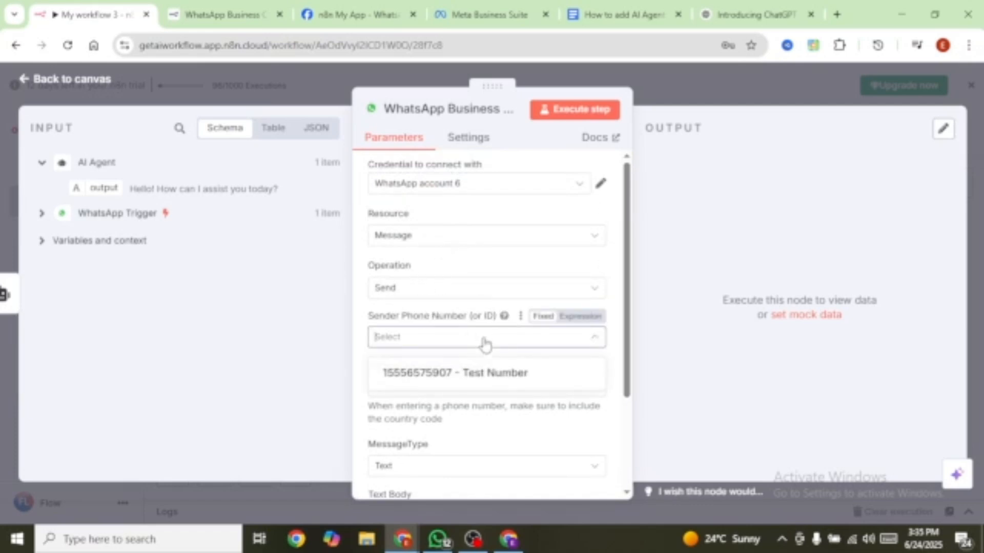
left_click(447, 378)
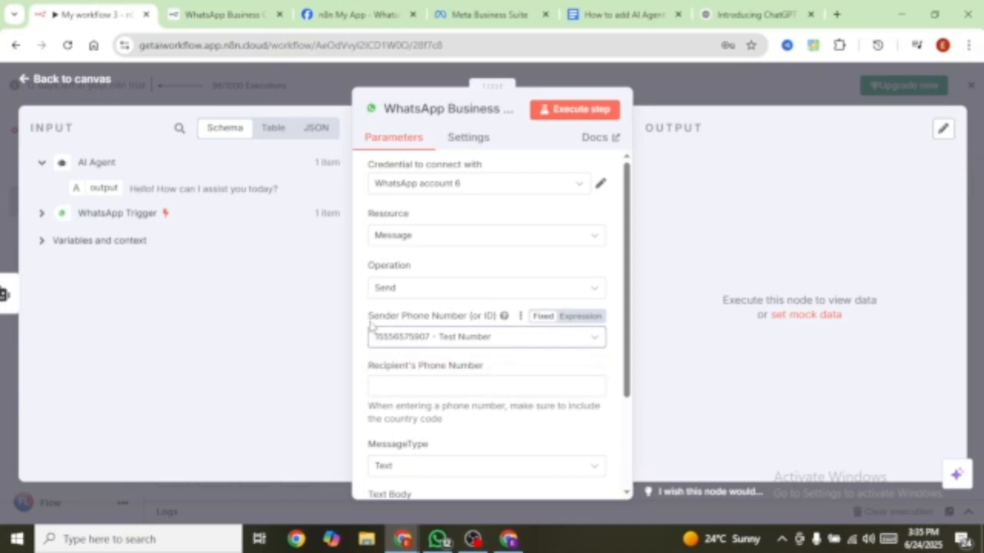
Step: Map the messages[0] from field of the WhatsApp Trigger to Recipient's Phone Number
left_click(396, 384)
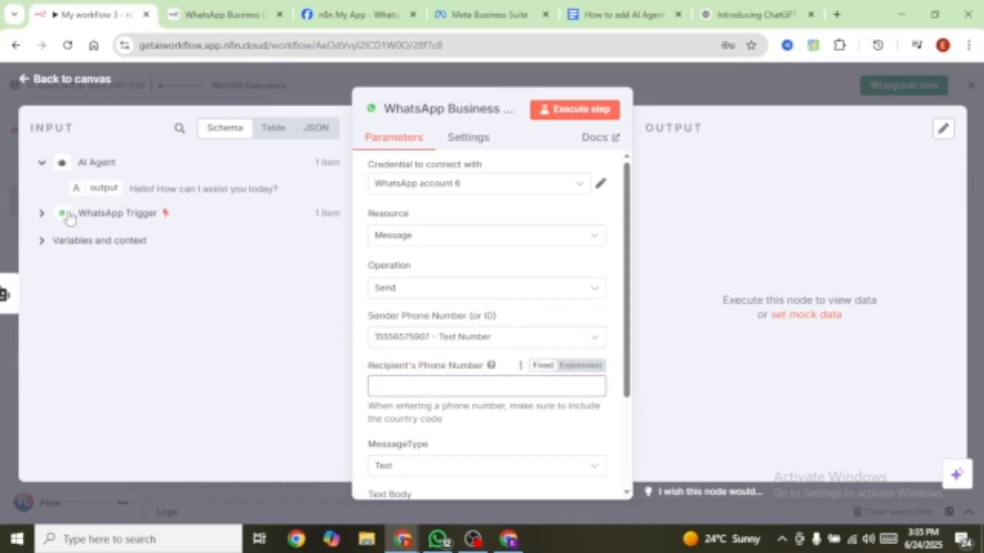
left_click(41, 214)
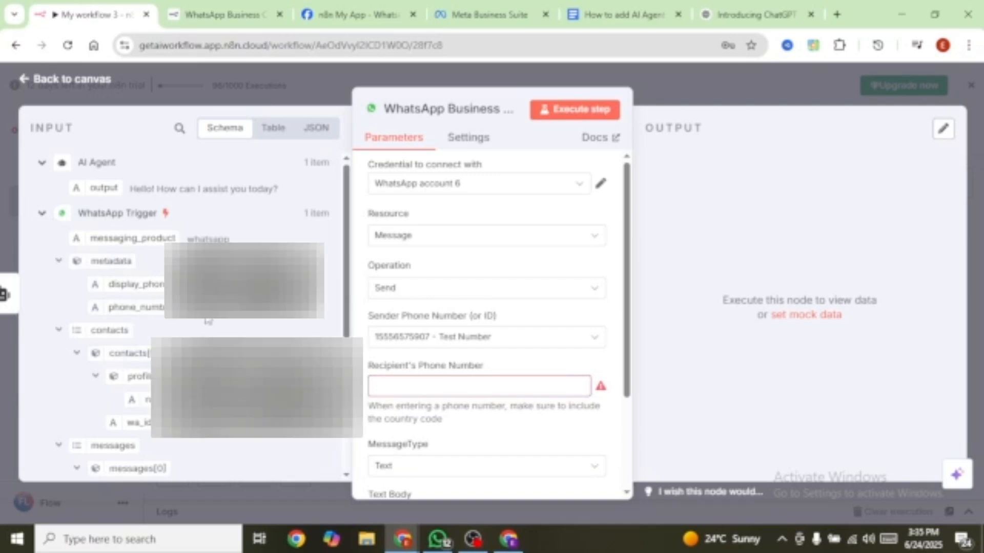
scroll(137, 348, "down", 2)
left_click_drag(138, 349, 404, 386)
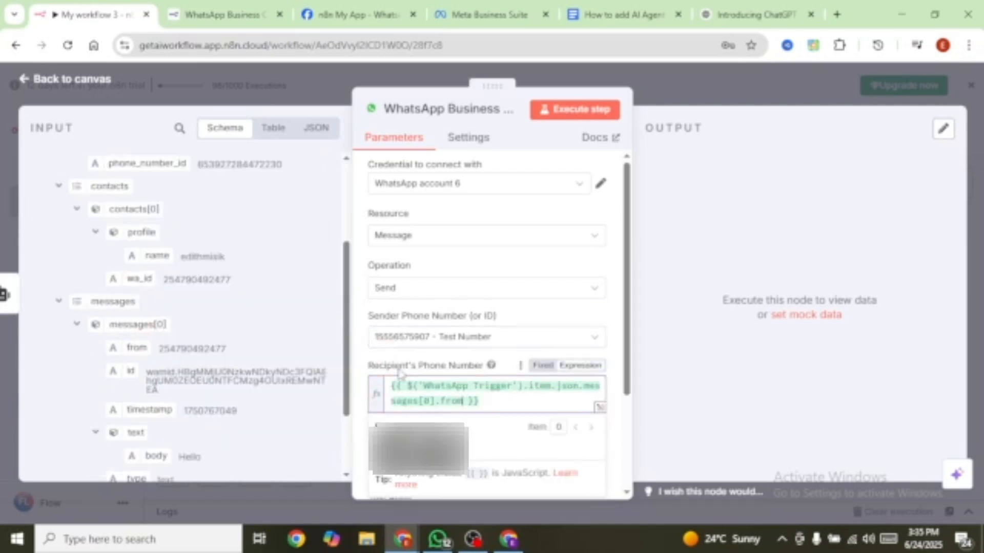
Step: Map the AI Agent's output field to the Text Body and return to the workflow canvas
scroll(418, 330, "down", 3)
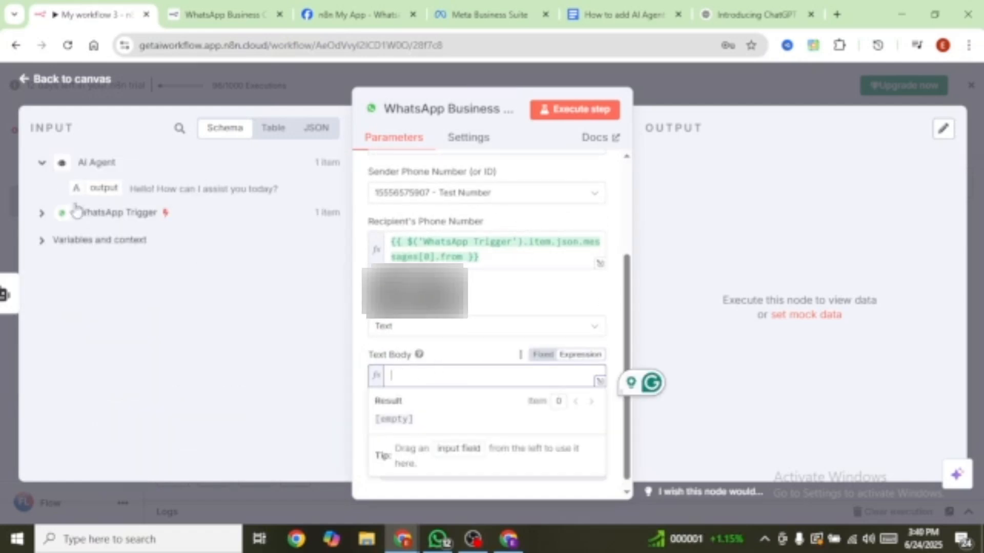
left_click_drag(98, 190, 409, 376)
left_click(678, 84)
left_click_drag(803, 302, 817, 302)
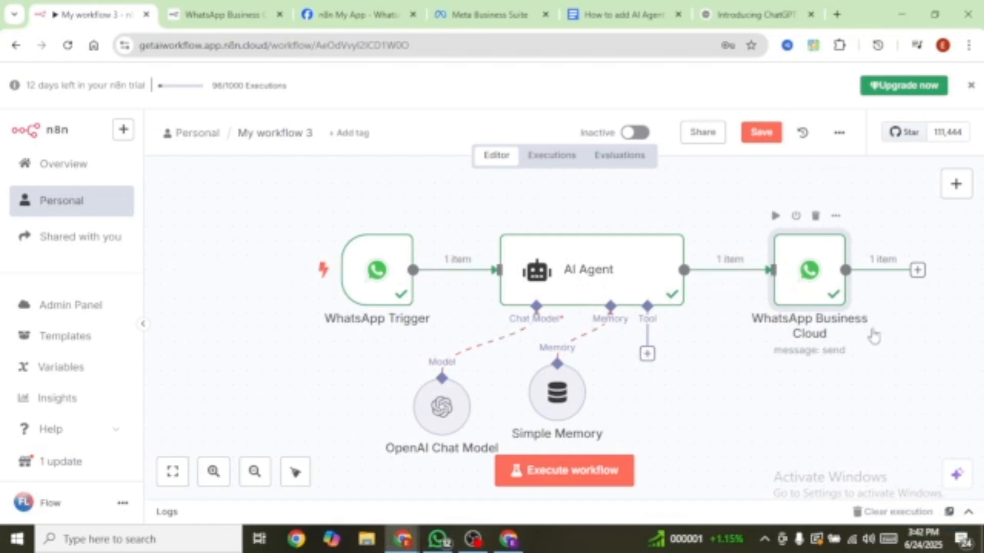
Step: Switch to WhatsApp to check the test number's chat for the agent's reply, and return to n8n
key("alt+Tab")
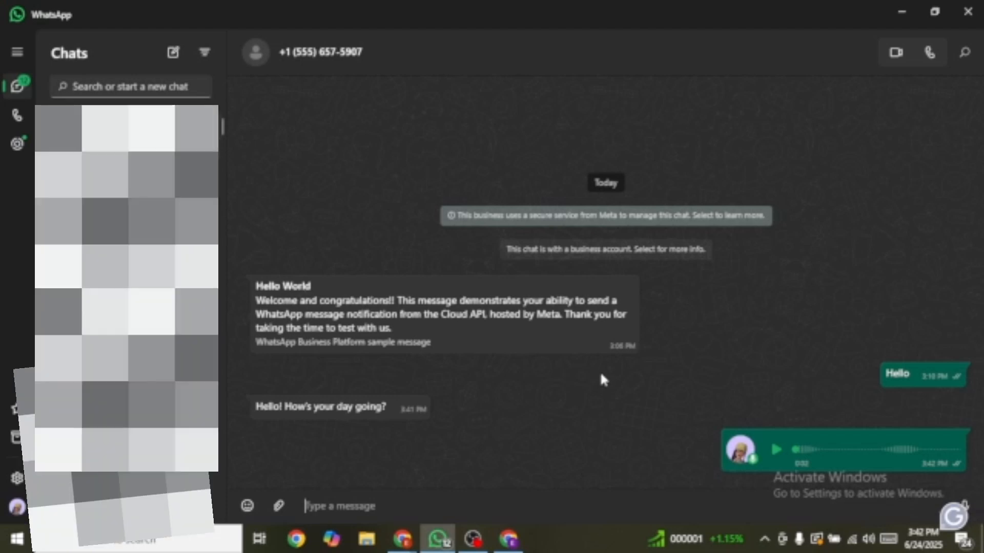
left_click(278, 506)
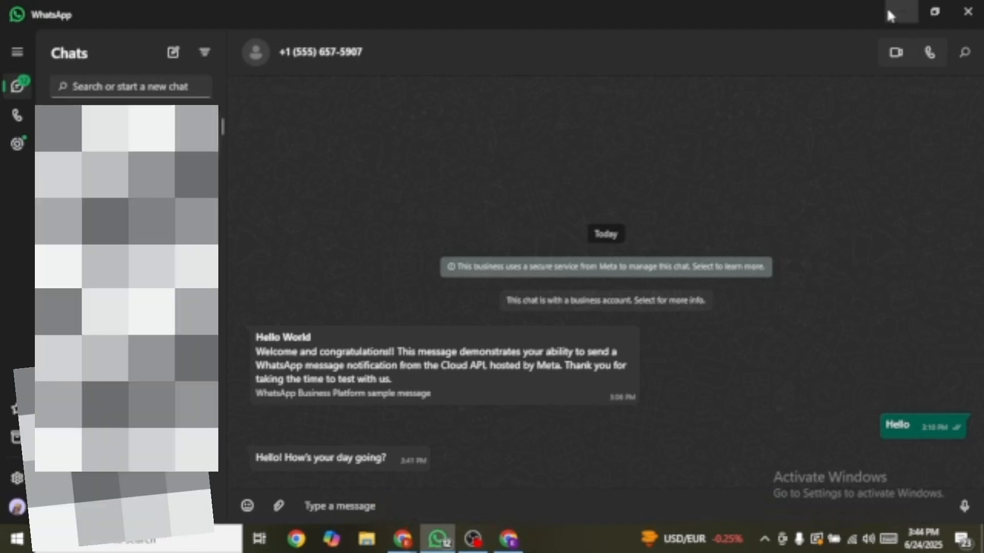
left_click(890, 9)
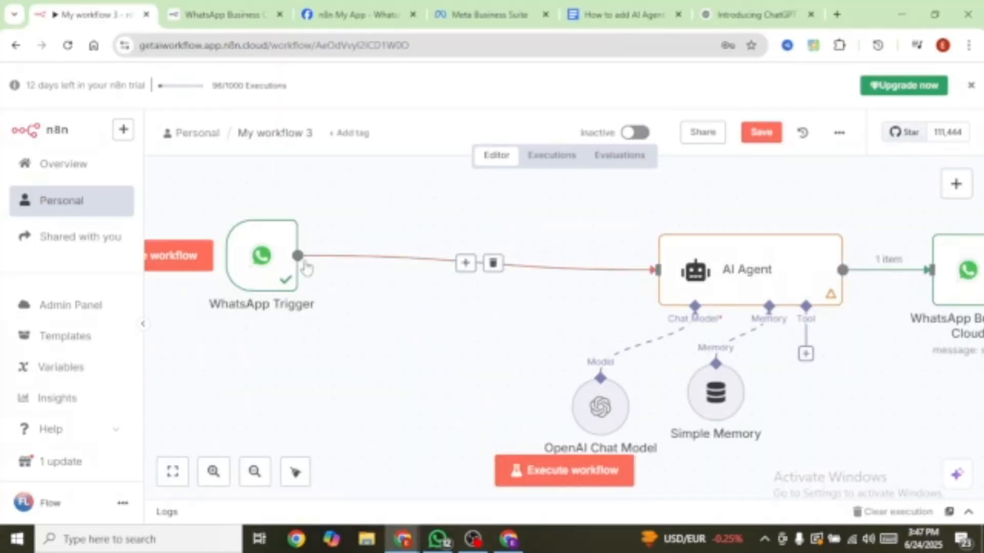
Step: Insert an Edit Fields (Set) node between the WhatsApp Trigger and the AI Agent
left_click(465, 263)
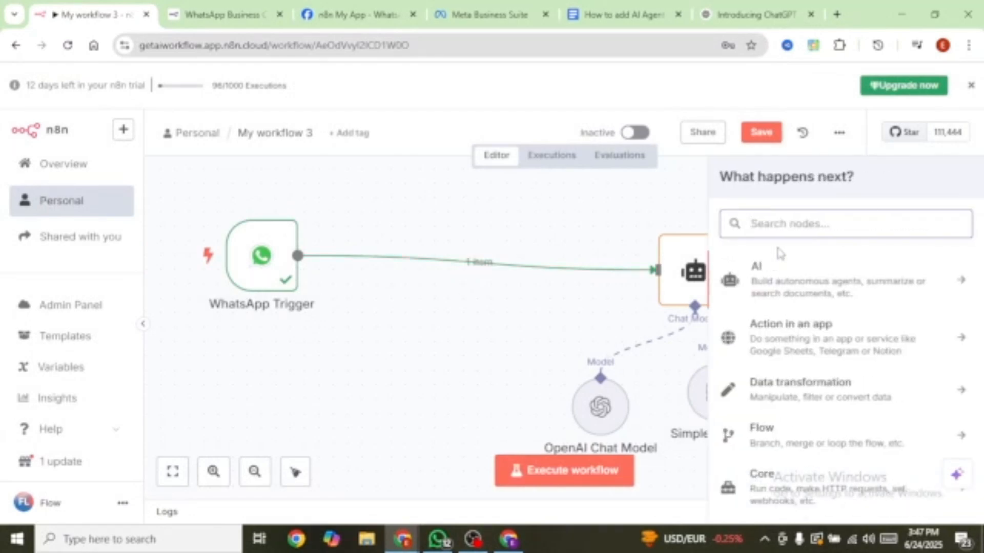
type("set")
left_click(776, 262)
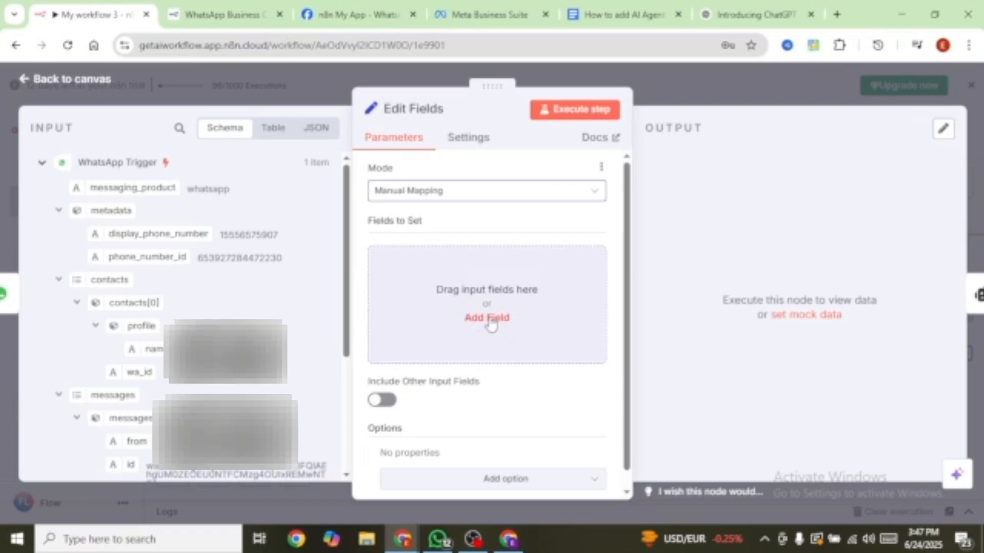
Step: Add a string field named text mapped to the WhatsApp Trigger's message text body, and return to the canvas
left_click(488, 318)
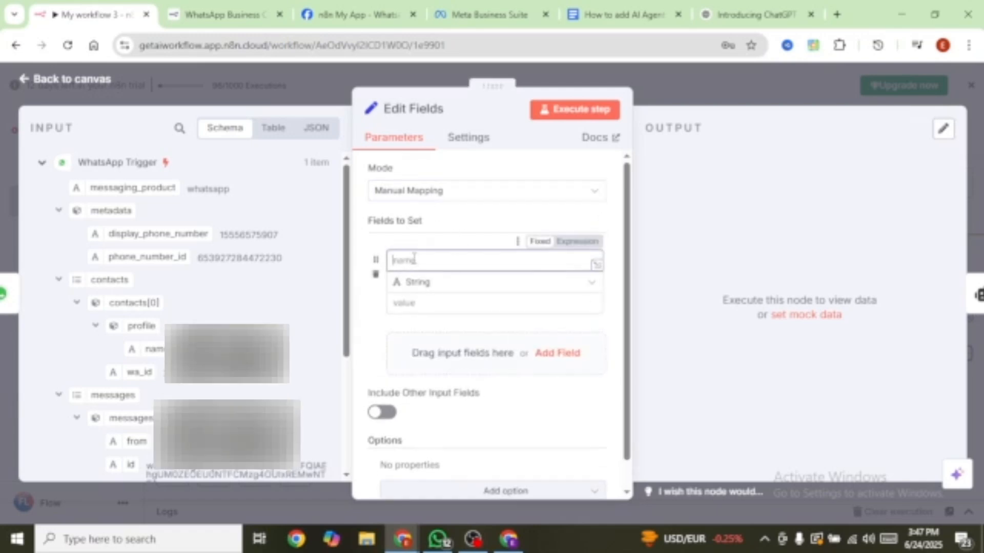
type("text")
scroll(184, 307, "down", 4)
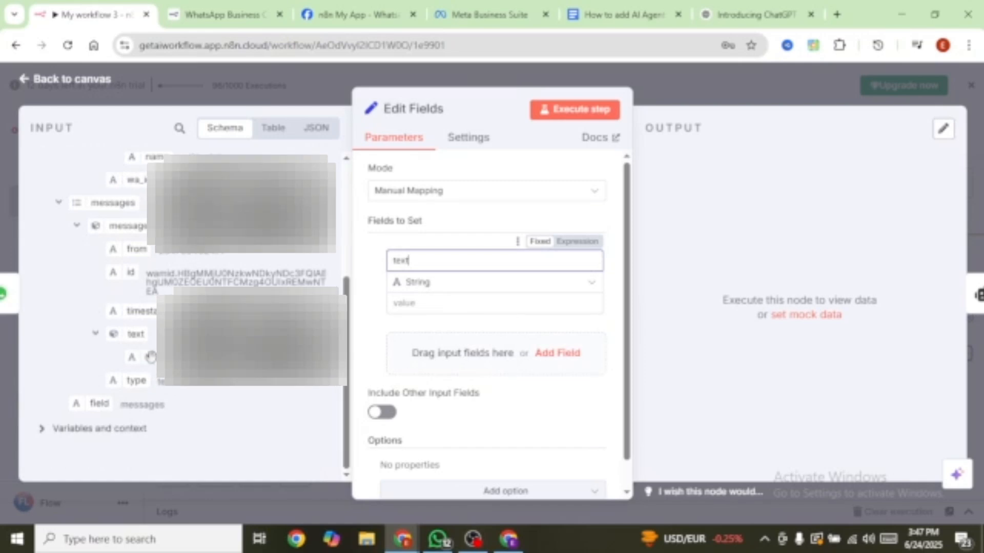
left_click_drag(148, 359, 418, 307)
key("Escape")
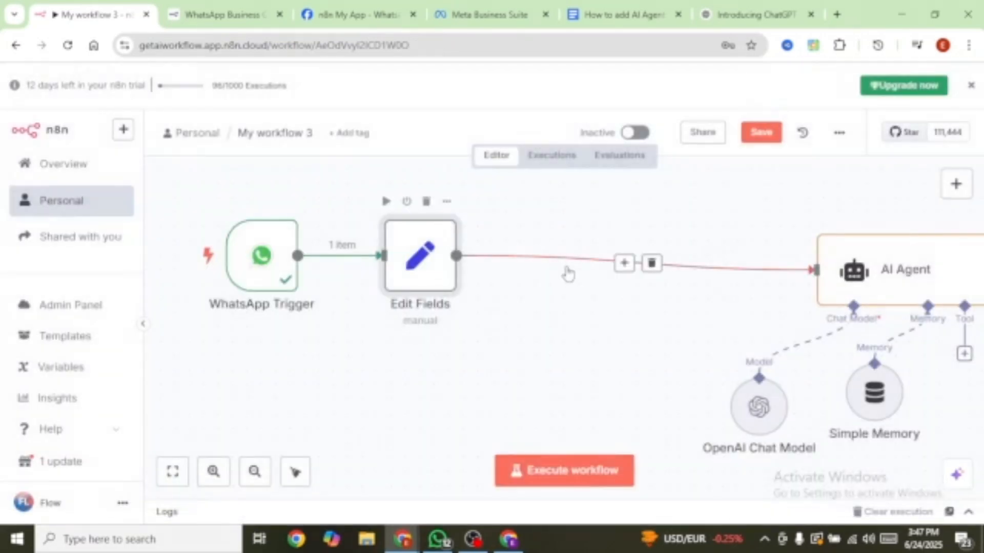
Step: Replace the AI Agent's Prompt (User Message) expression with the text field from Edit Fields
left_click(672, 259)
double_click(672, 259)
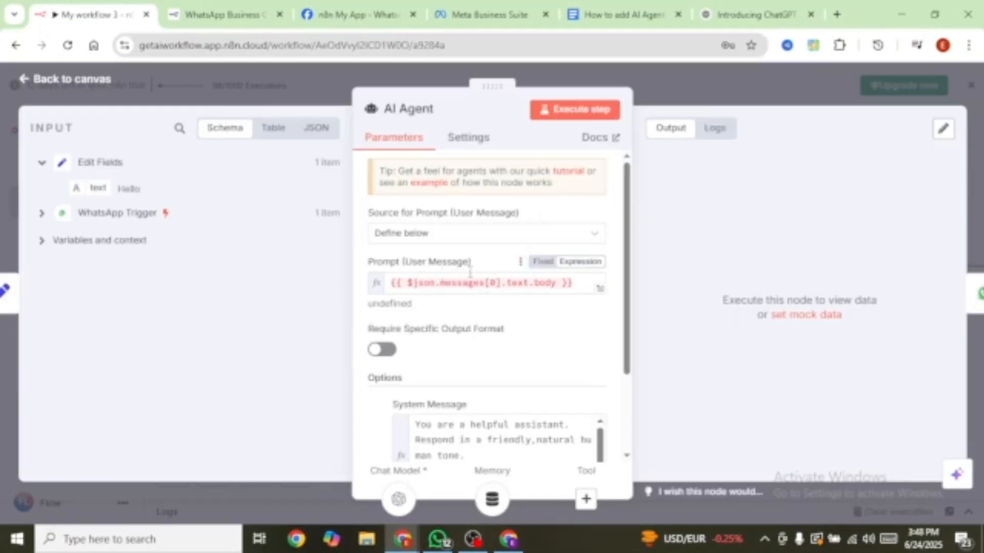
left_click(571, 283)
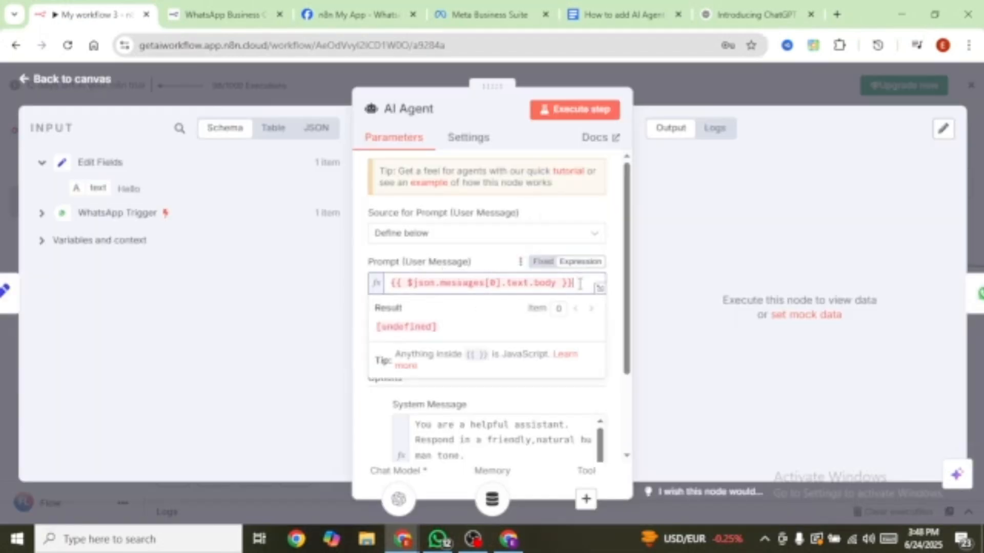
key("BackSpace")
key("BackSpace")
key("BackSpace")
key("BackSpace")
key("BackSpace")
key("BackSpace")
key("BackSpace")
key("BackSpace")
key("BackSpace")
key("BackSpace")
key("BackSpace")
key("BackSpace")
key("BackSpace")
key("BackSpace")
key("BackSpace")
key("BackSpace")
key("BackSpace")
key("BackSpace")
key("BackSpace")
key("BackSpace")
key("BackSpace")
key("BackSpace")
key("BackSpace")
key("BackSpace")
key("BackSpace")
key("BackSpace")
key("BackSpace")
key("BackSpace")
key("BackSpace")
key("BackSpace")
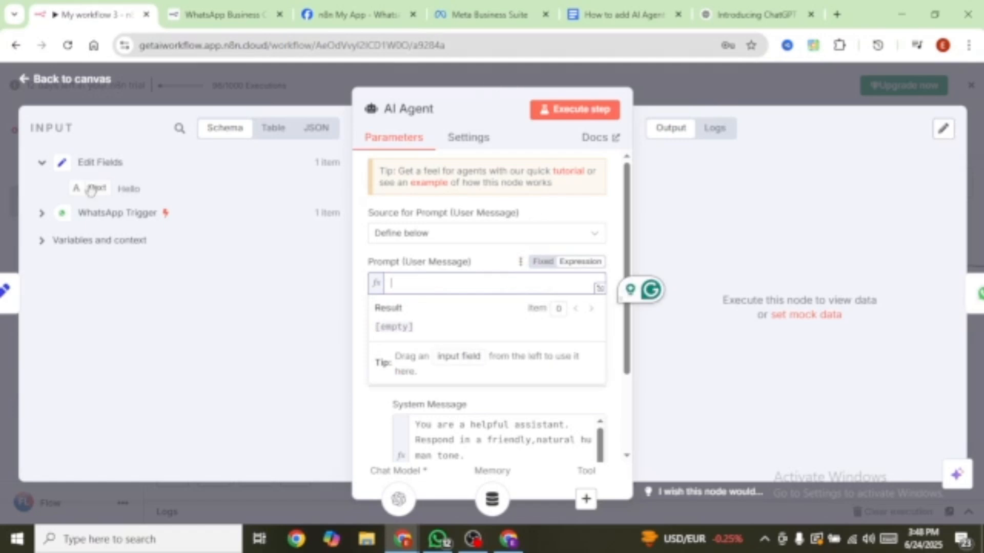
left_click_drag(91, 188, 375, 269)
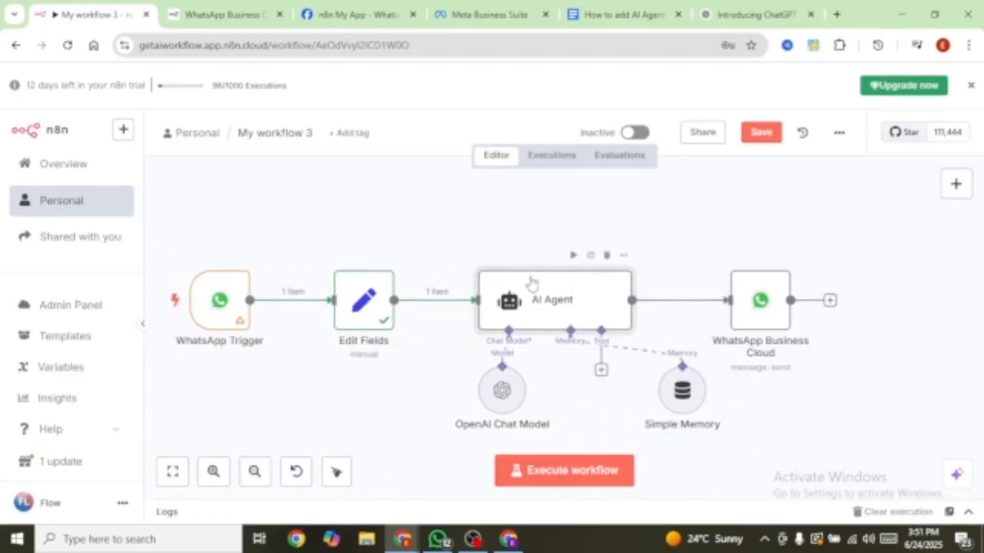
Step: Execute the AI Agent node and open it to inspect the run
left_click(574, 257)
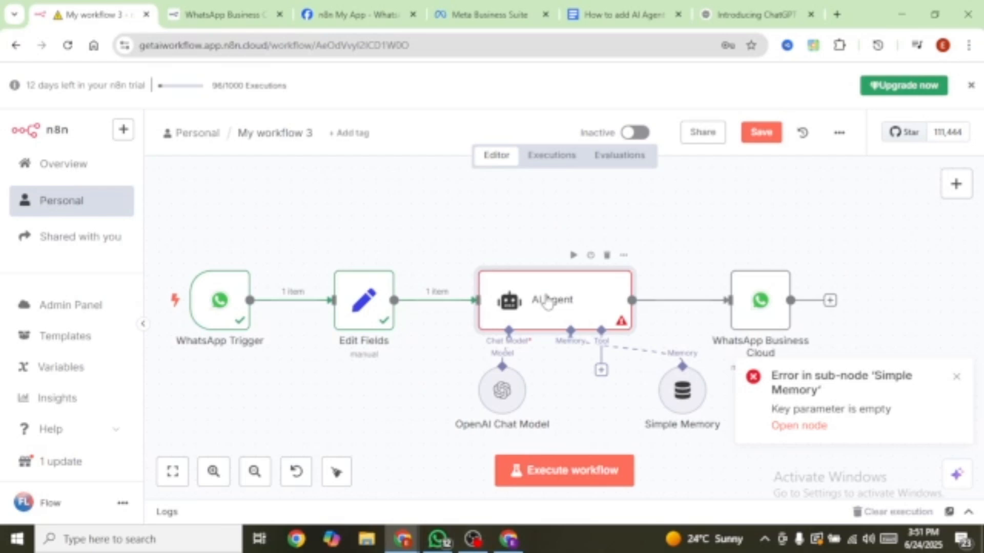
double_click(547, 302)
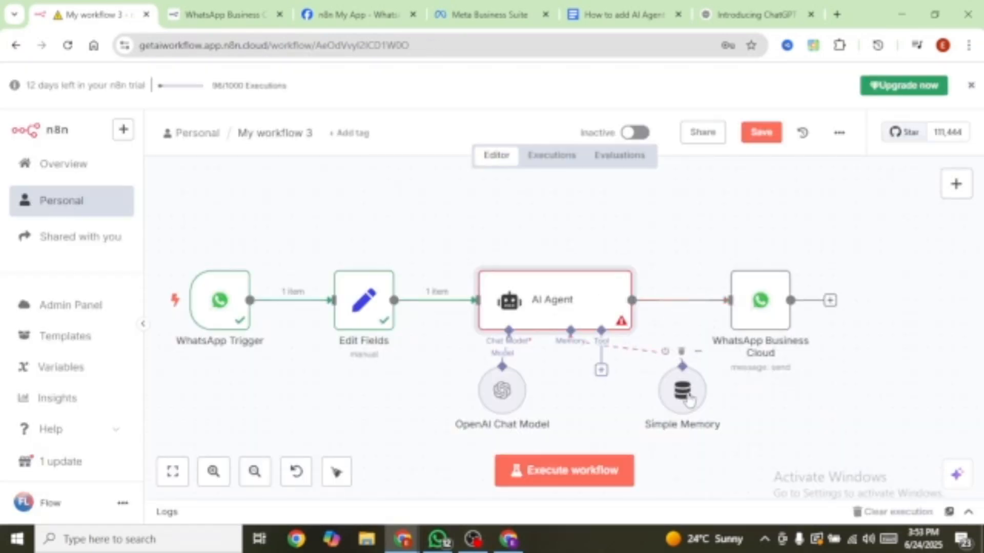
Step: Open the Simple Memory node's Key expression in the full expression editor and clear it
double_click(684, 392)
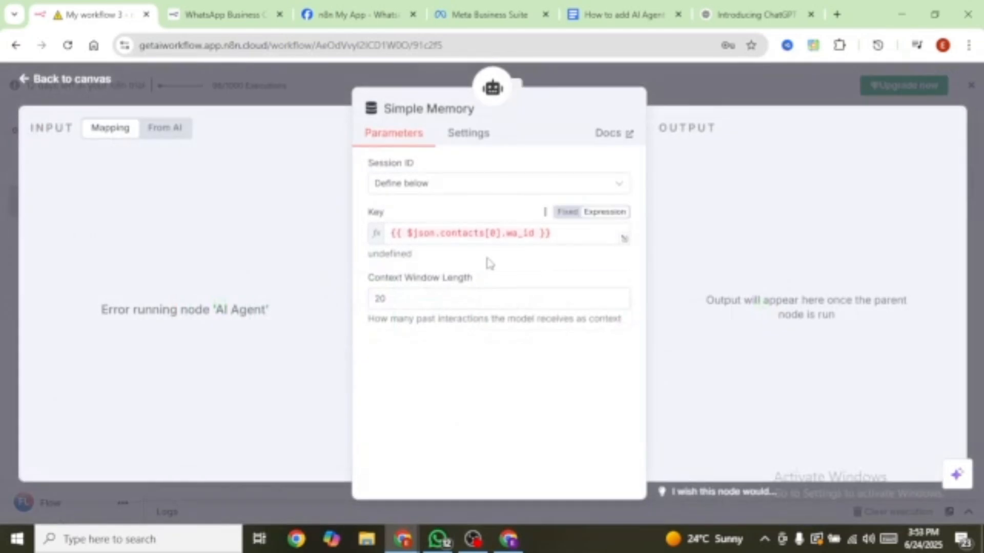
left_click(558, 236)
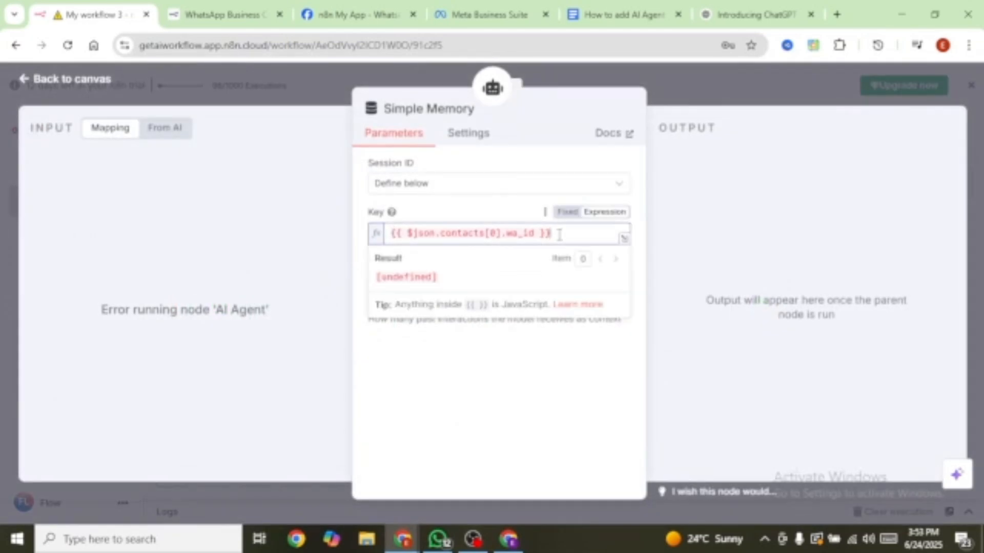
left_click(624, 239)
left_click_drag(507, 183, 314, 184)
key("BackSpace")
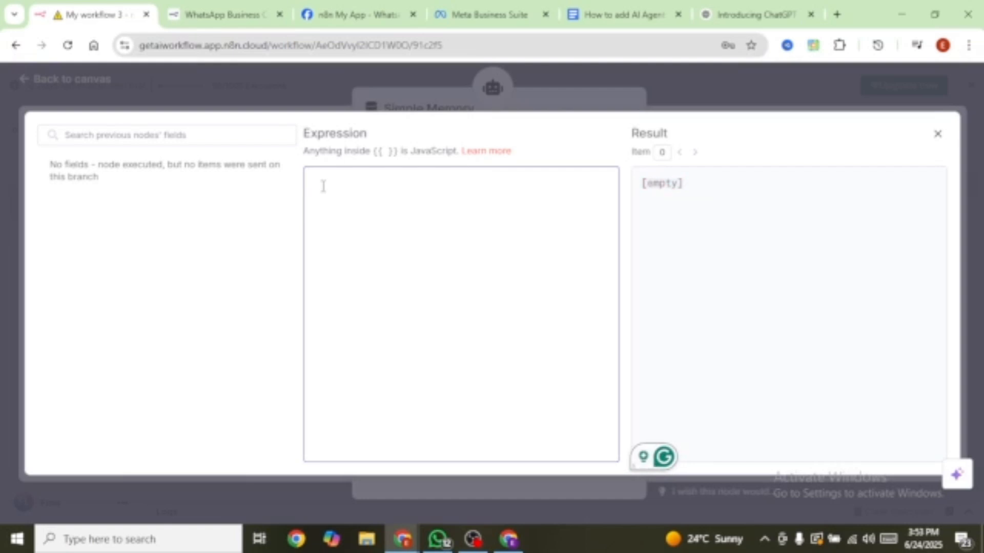
Step: Set Simple Memory's Key expression to {{ $('WhatsApp Trigger').item.json.messages[0].from }}
type("{{")
scroll(369, 151, "down", 2)
left_click(369, 153)
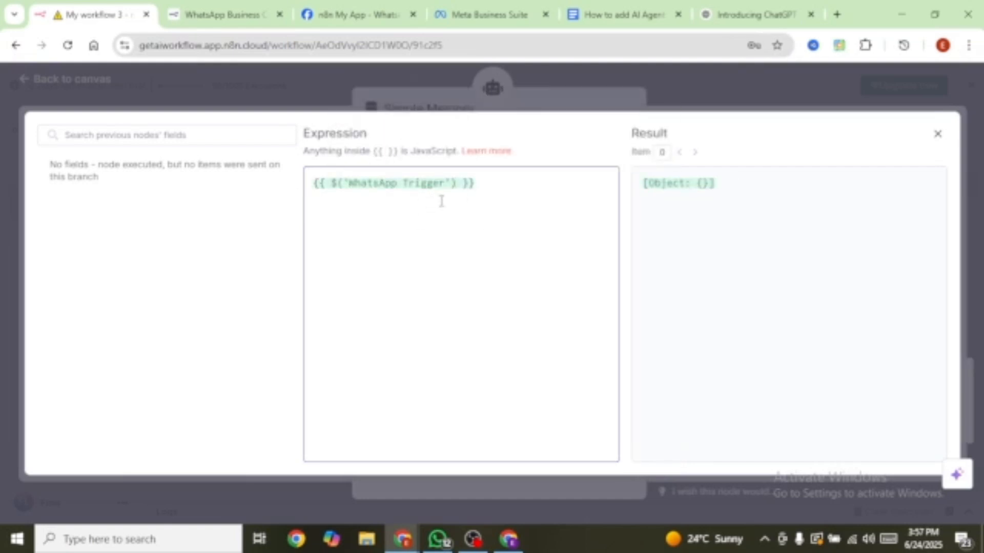
type(".")
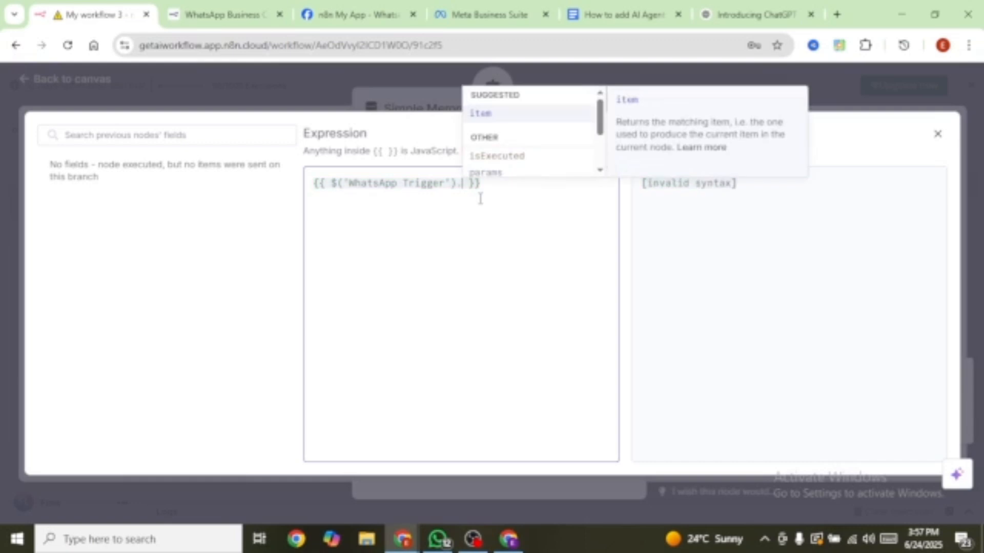
left_click(499, 116)
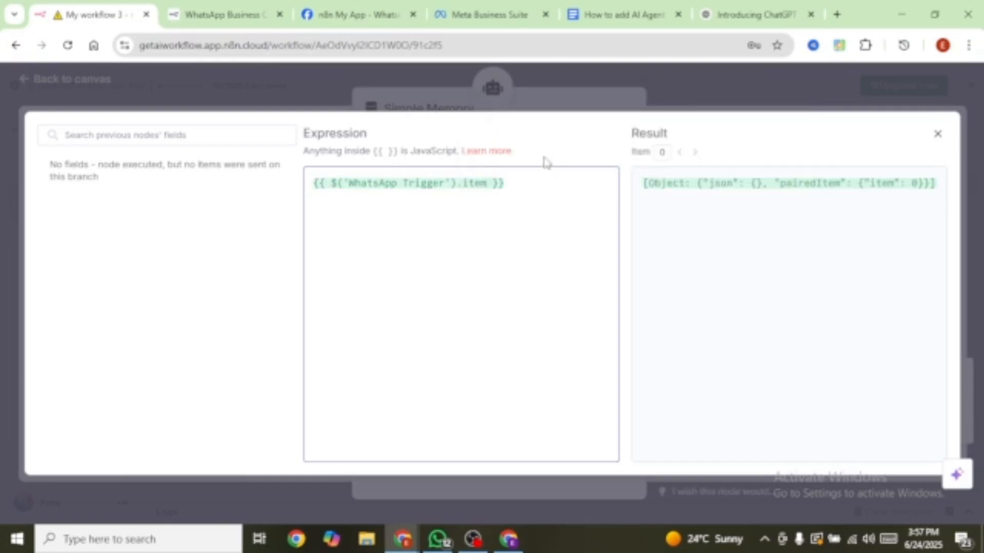
type(".")
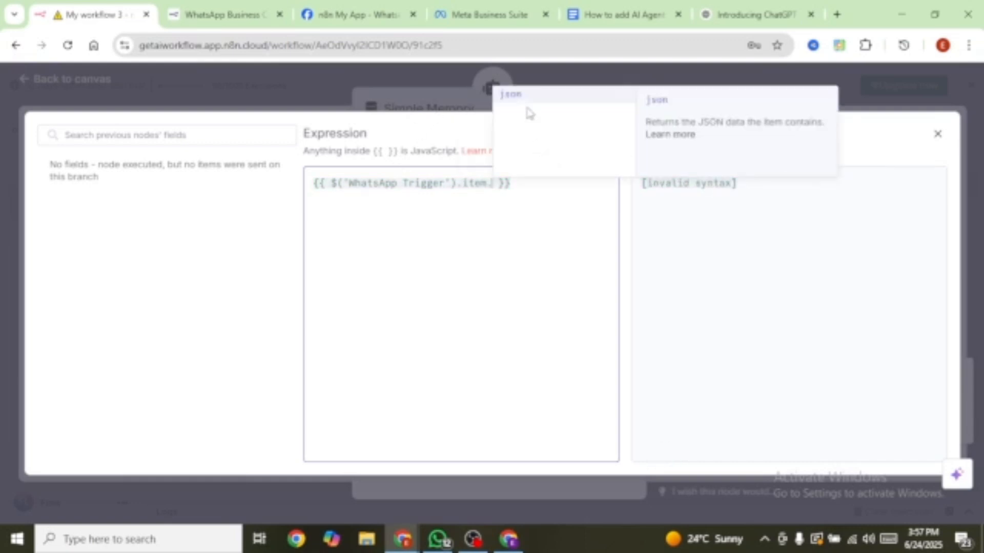
left_click(514, 96)
type(".messages")
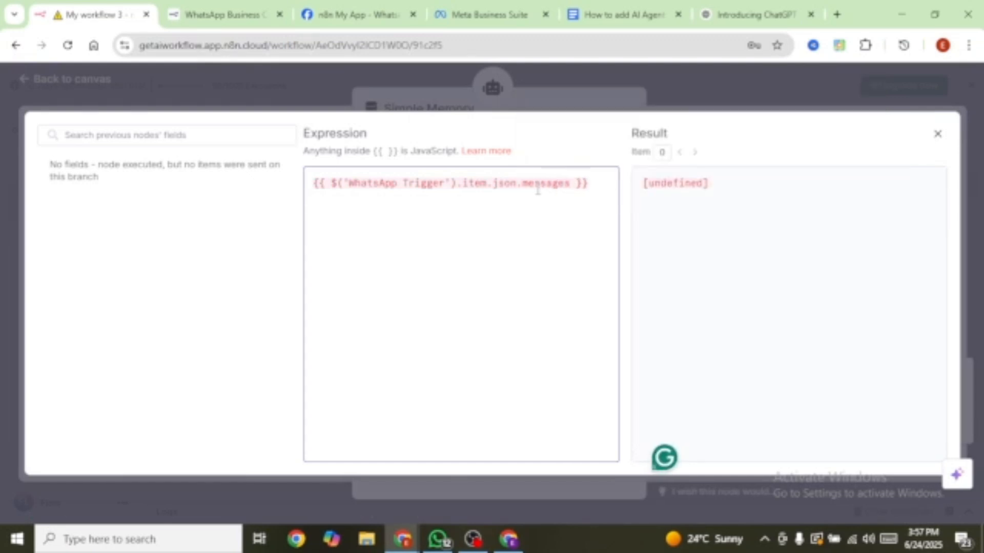
type("[")
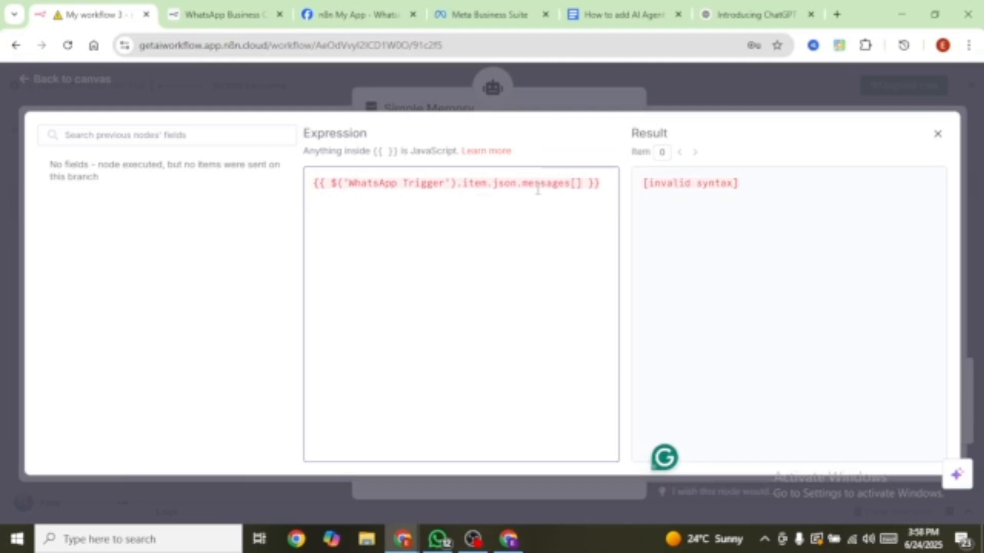
type("0].from")
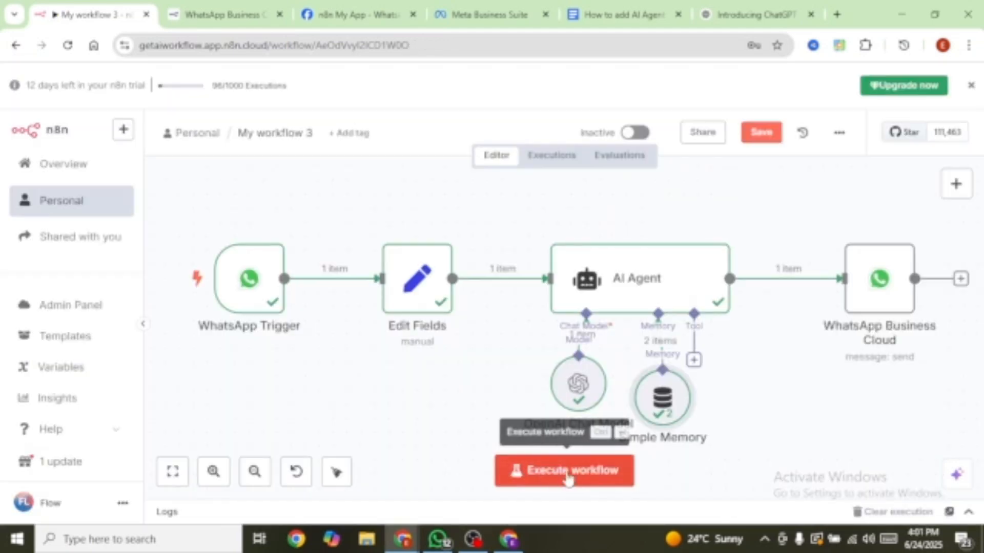
Step: Execute the workflow, send "hello" to the business chat in WhatsApp, and return to n8n
left_click(547, 469)
left_click(437, 539)
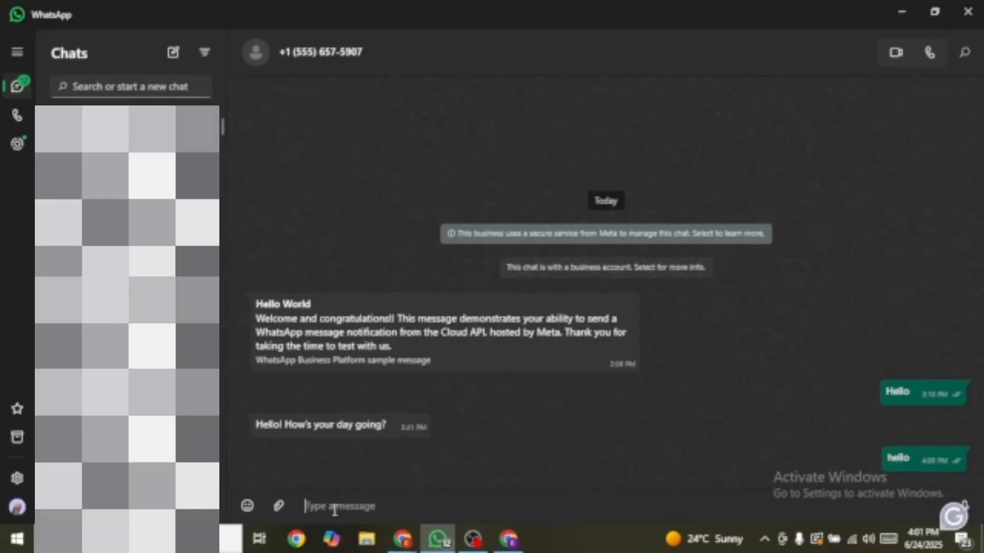
type("hello")
key("Return")
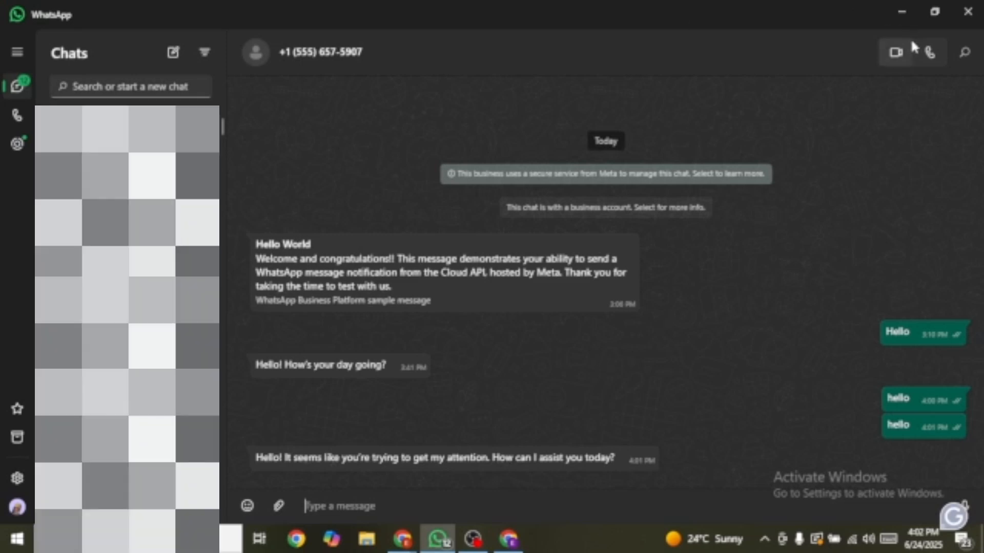
left_click(900, 11)
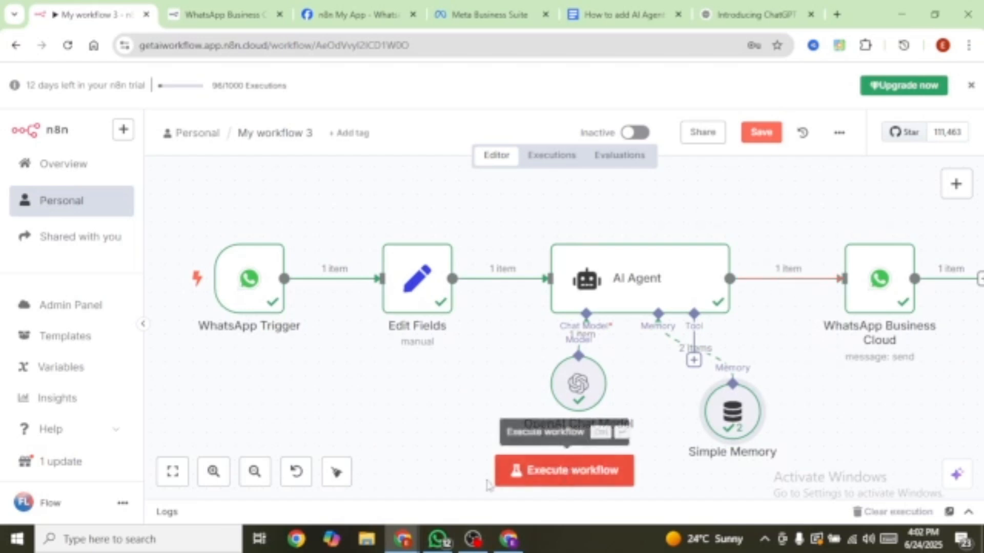
Step: Execute the workflow again, send a voice message to the business chat in WhatsApp, and return to n8n
left_click(559, 470)
key("alt+Tab")
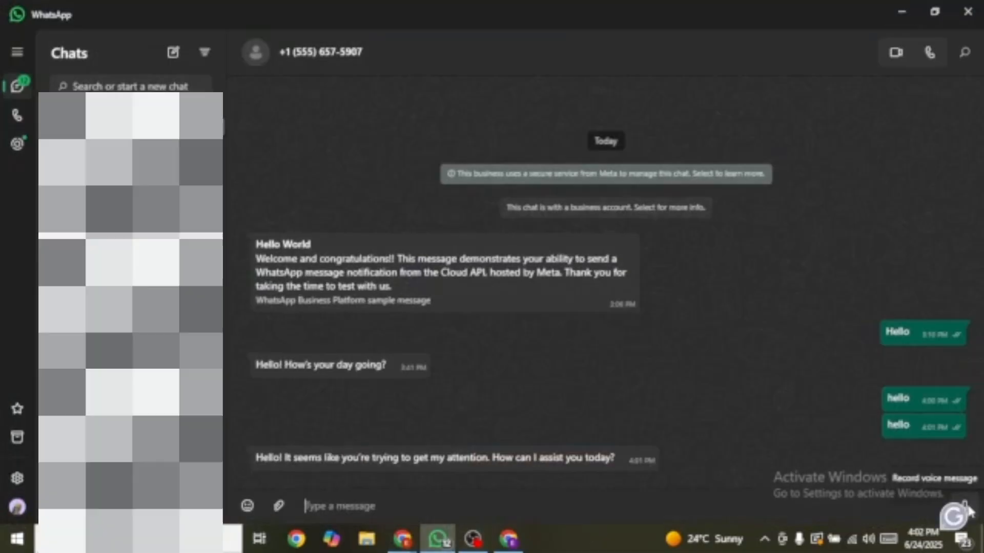
left_click(966, 508)
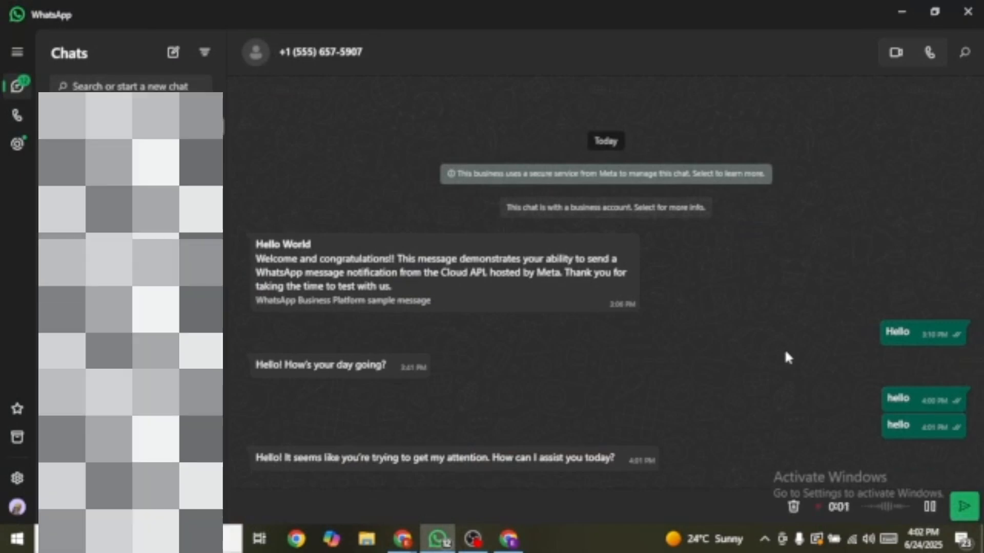
left_click(964, 507)
left_click(902, 12)
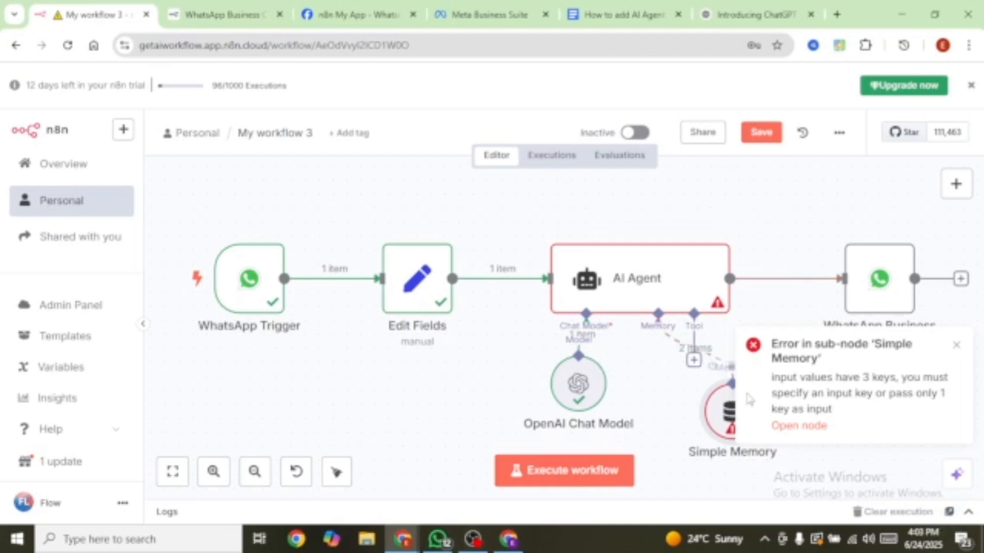
Step: Examine the WhatsApp Trigger's output for the voice message's type and audio fields, and return to the canvas
left_click(253, 290)
double_click(256, 281)
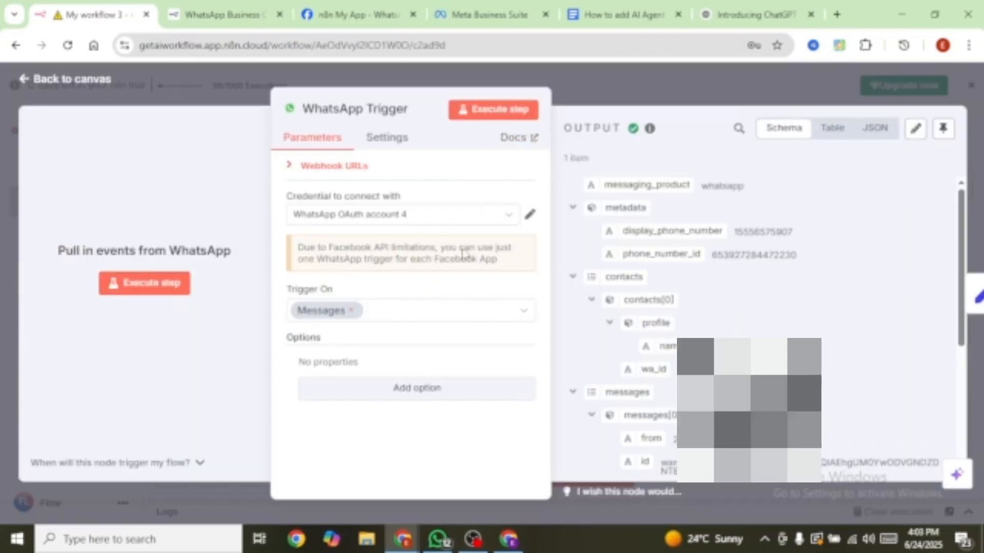
scroll(821, 371, "down", 4)
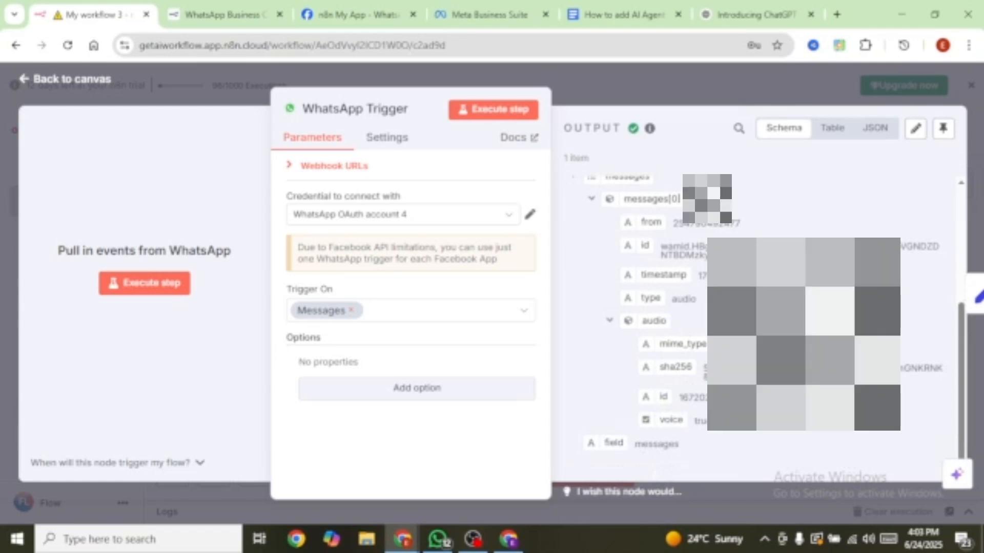
scroll(673, 266, "up", 1)
scroll(672, 267, "down", 1)
scroll(673, 266, "down", 1)
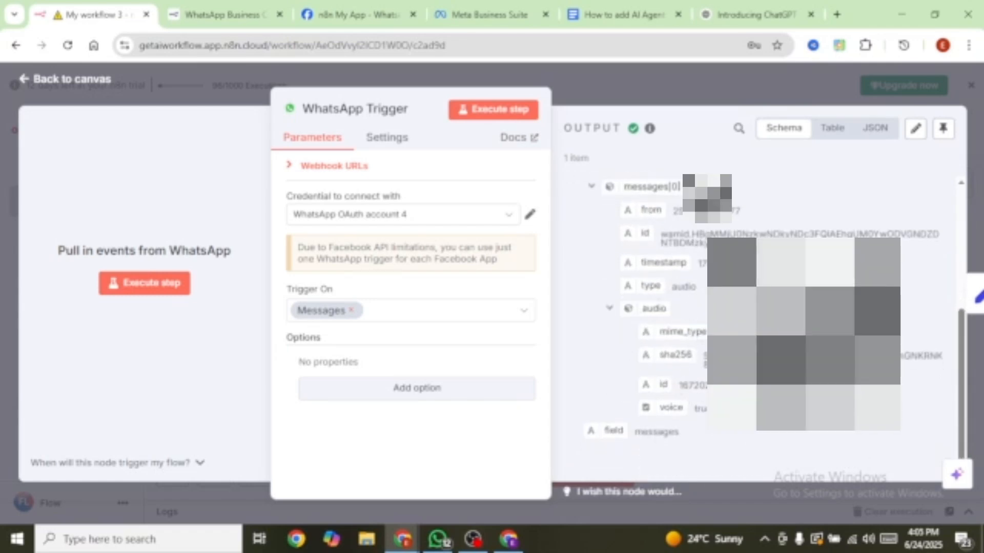
left_click(616, 77)
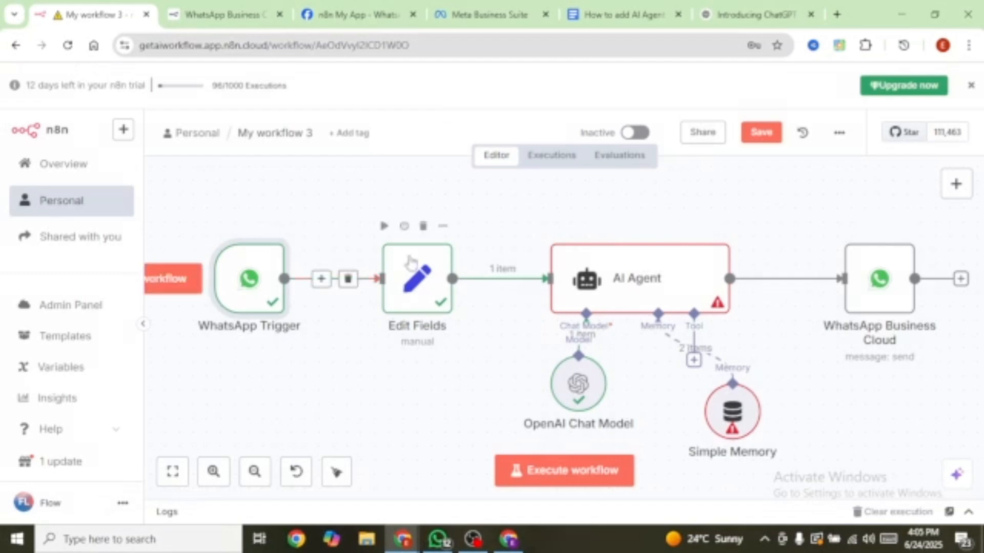
Step: Insert a Switch node between the WhatsApp Trigger and Edit Fields, and add a routing rule to it
left_click(321, 279)
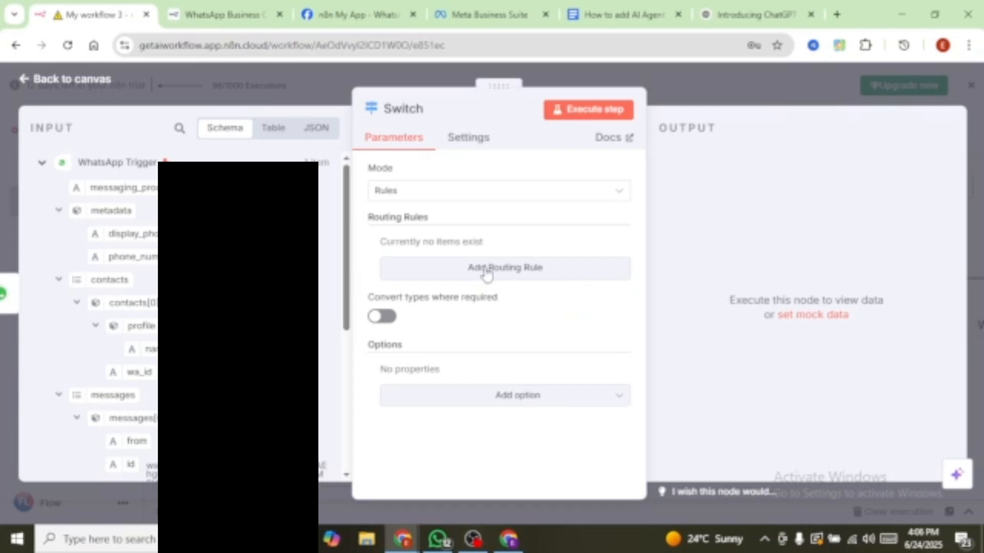
left_click(487, 276)
scroll(103, 307, "down", 5)
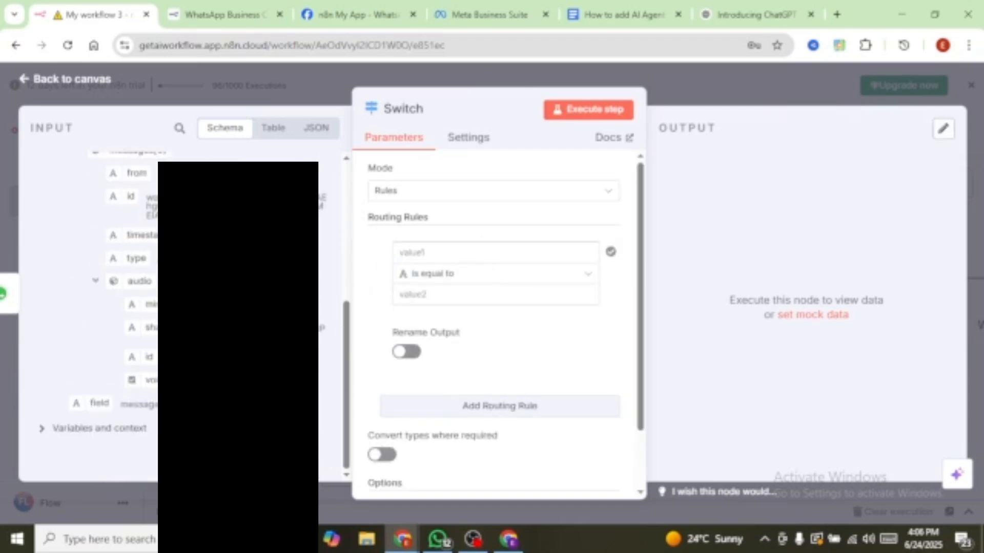
Step: Make the Switch rule check that the object {{ $json.messages[0].audio }} exists, and rename its output Audio
left_click_drag(131, 285, 420, 252)
left_click(492, 275)
mouse_move(501, 446)
left_click(631, 364)
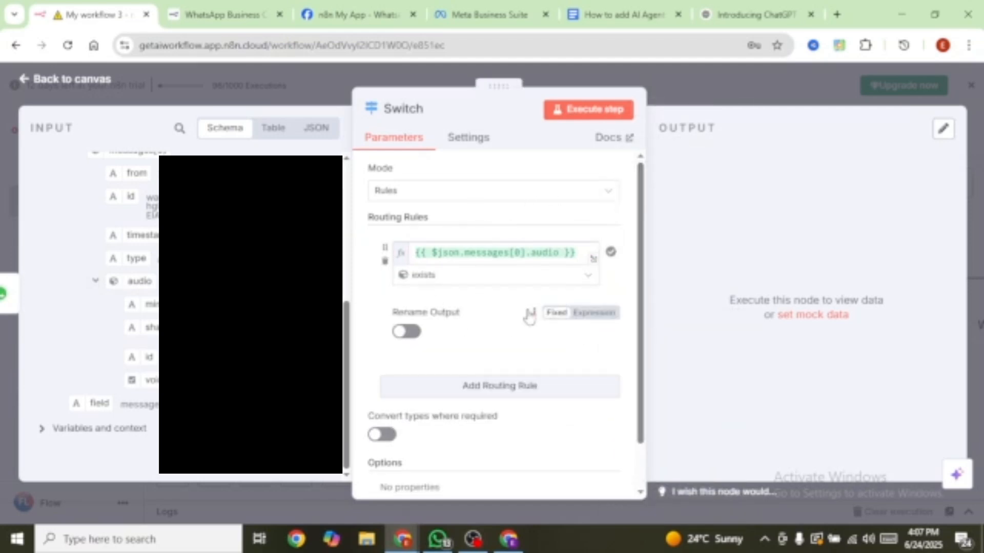
left_click(410, 338)
left_click(418, 379)
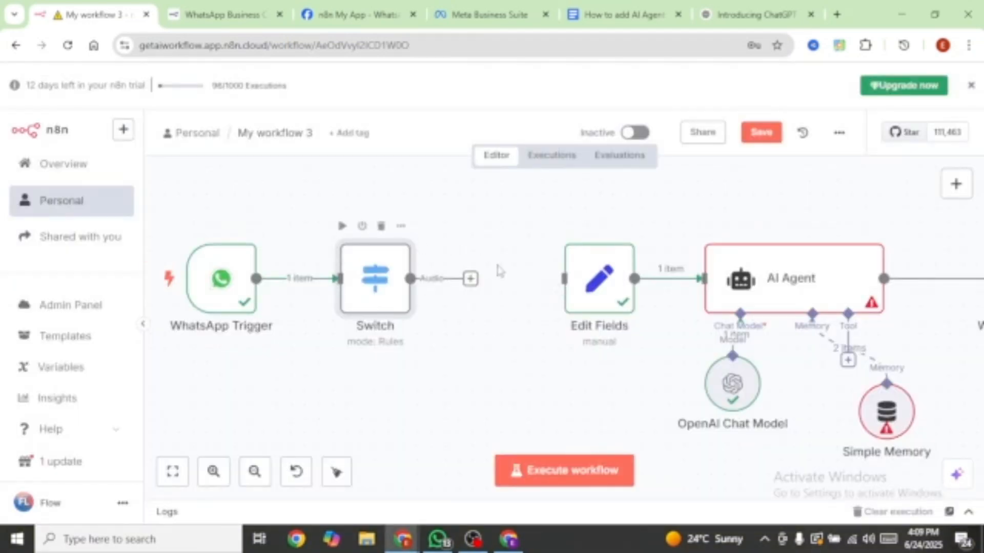
Step: Execute the workflow, send a text message to the business chat in WhatsApp, and return to n8n
left_click(567, 470)
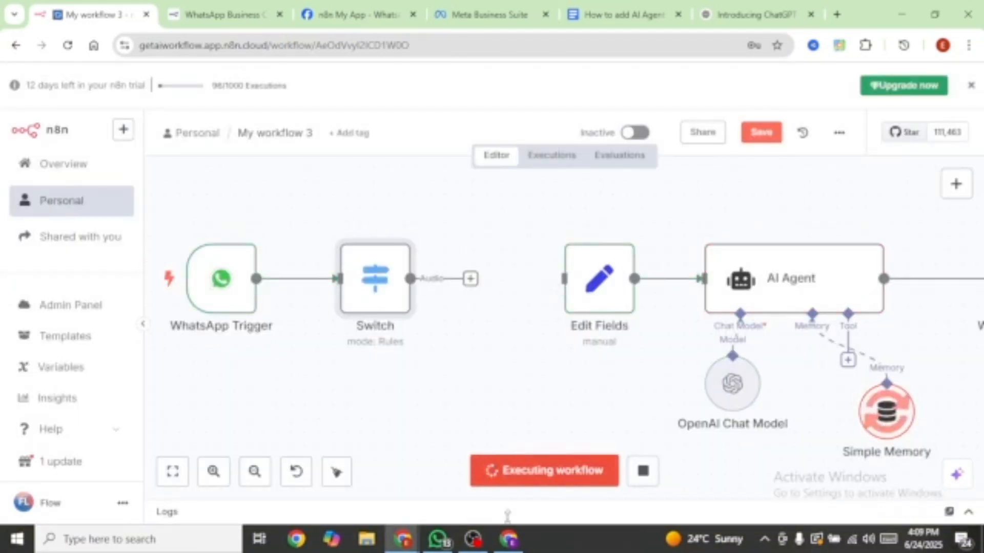
left_click(447, 545)
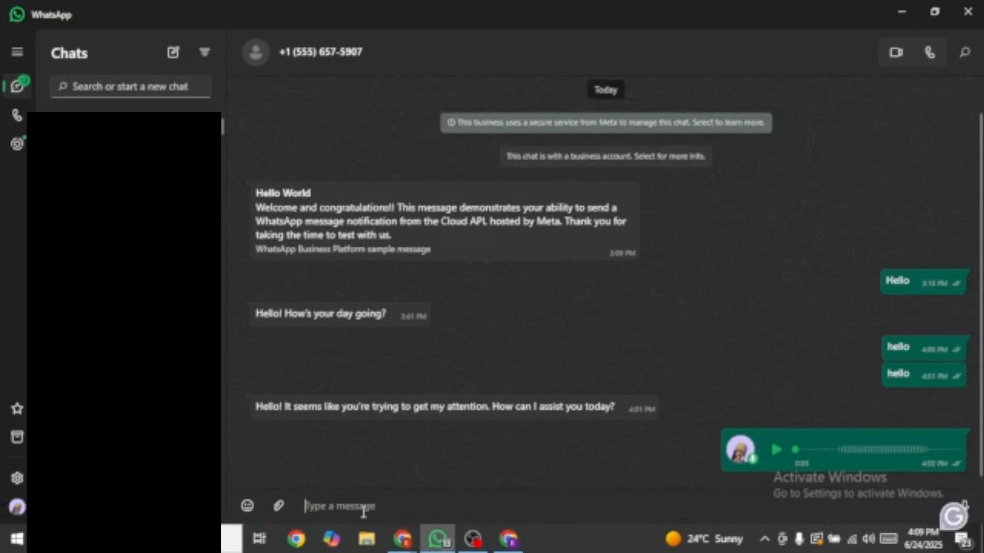
type("hel")
key("alt+Tab")
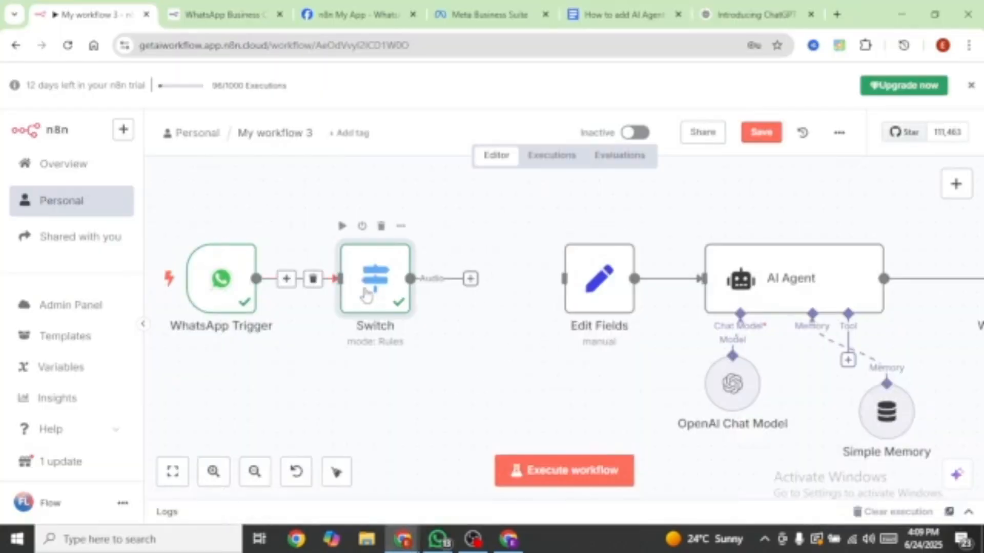
Step: Add a second routing rule to the Switch node that checks the object {{ $json.messages[0].text }} exists
double_click(360, 286)
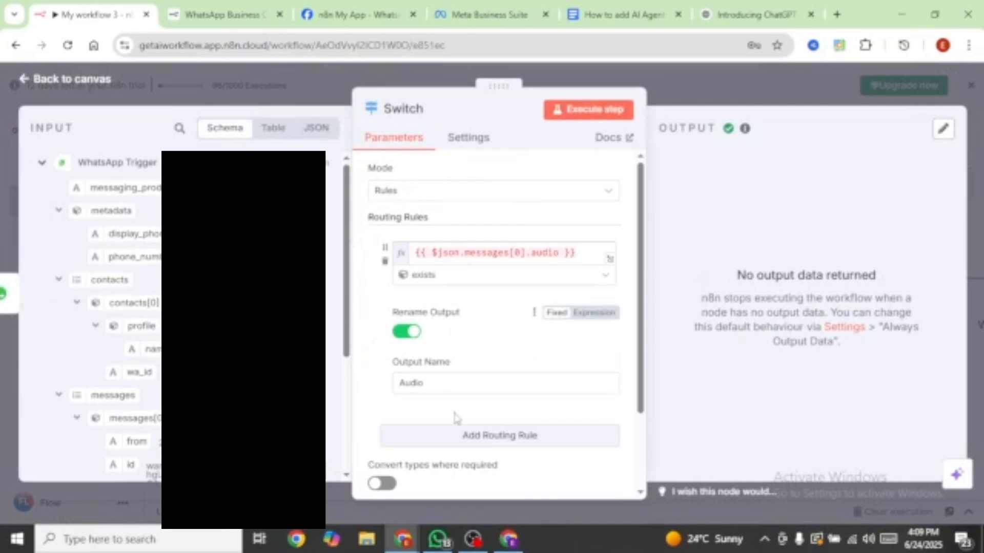
left_click(472, 438)
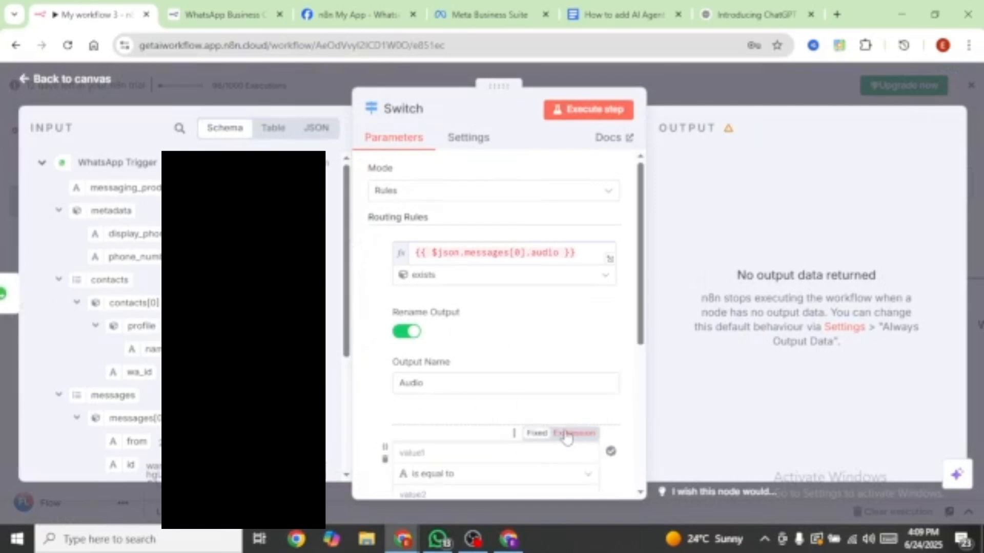
scroll(498, 340, "down", 3)
left_click_drag(131, 335, 441, 308)
left_click(492, 330)
mouse_move(532, 509)
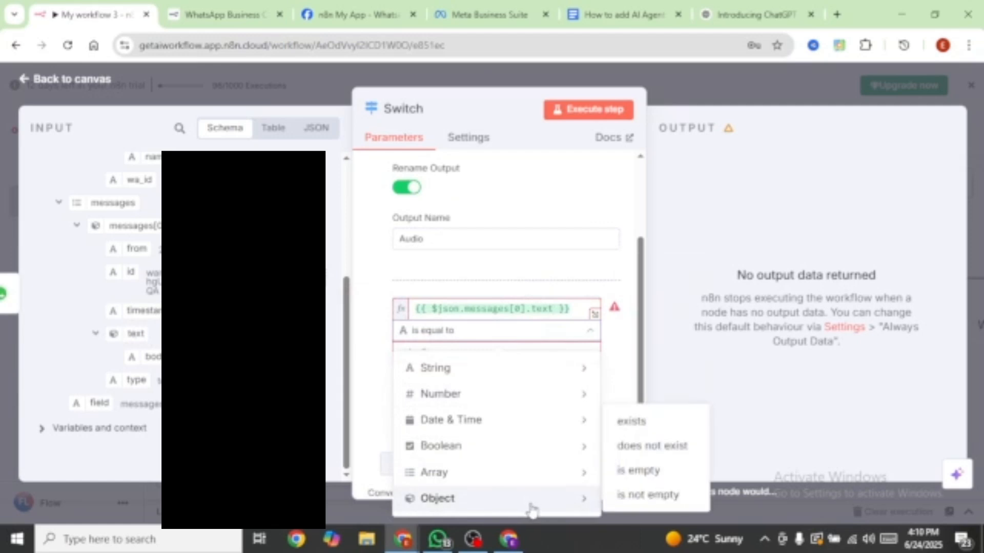
left_click(632, 421)
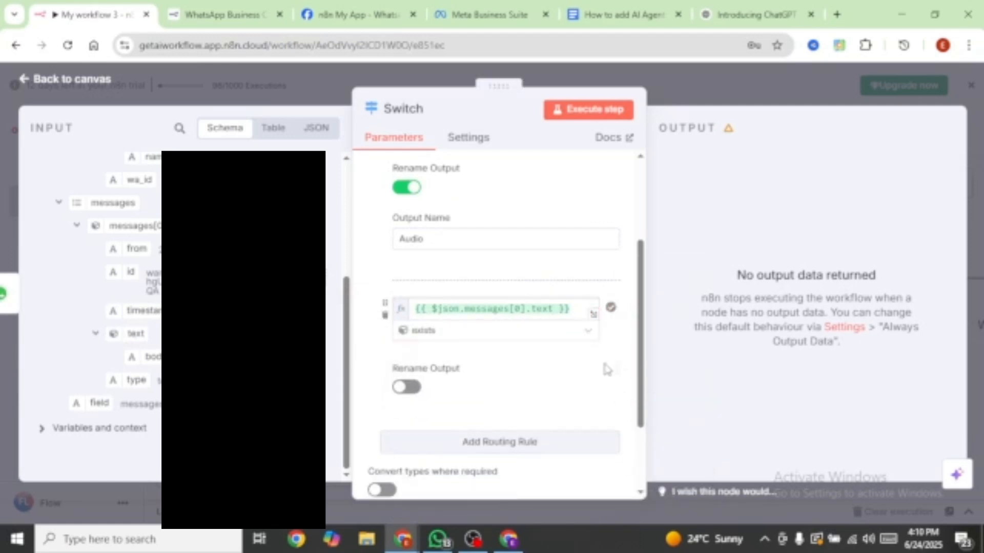
Step: Rename the second rule's output text, and connect that Switch output to the Edit Fields node
scroll(531, 373, "down", 2)
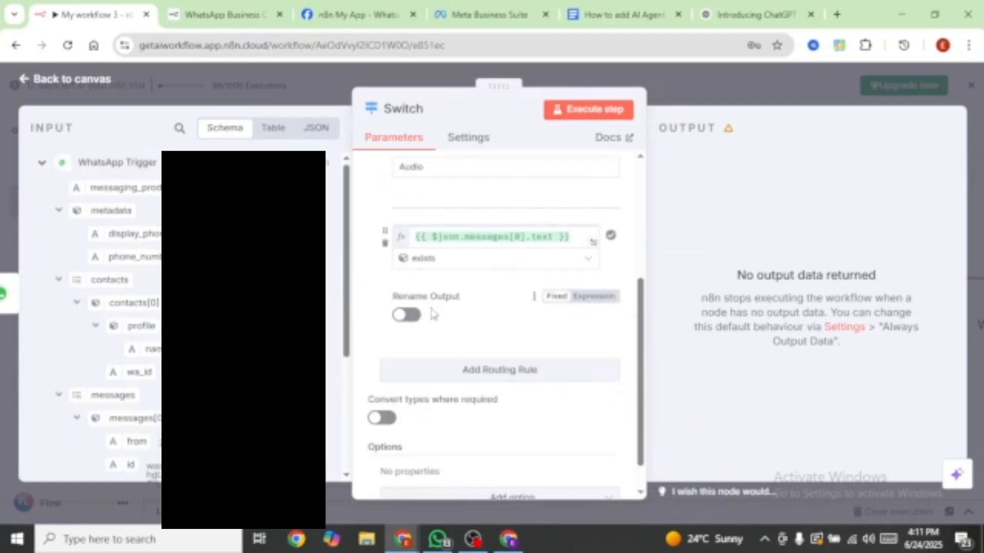
left_click(414, 319)
left_click(428, 368)
type("text")
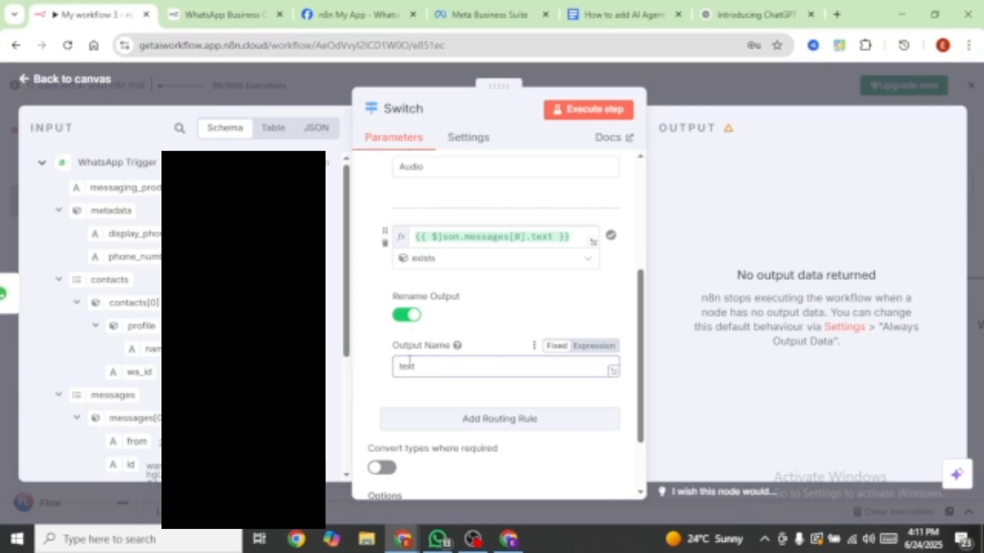
key("Escape")
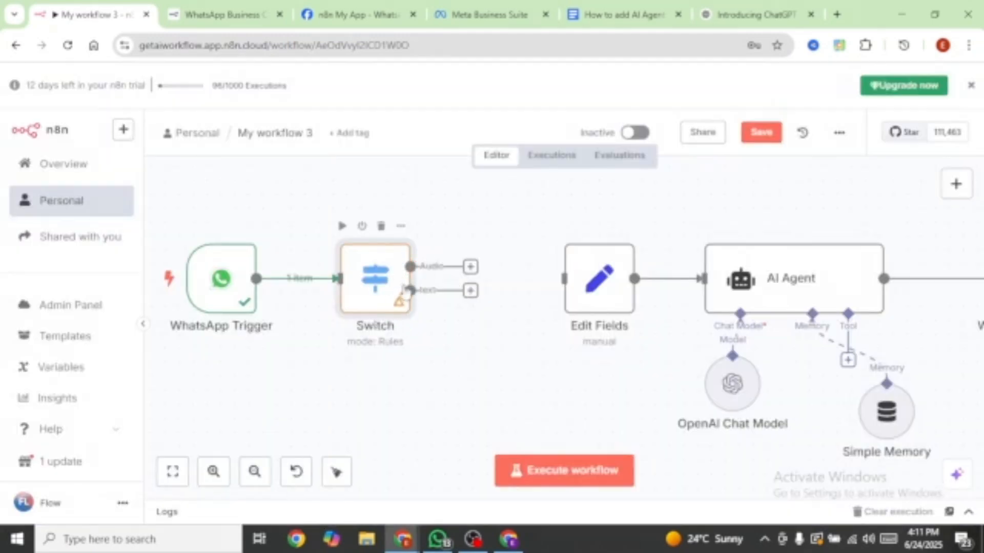
left_click_drag(471, 297, 574, 293)
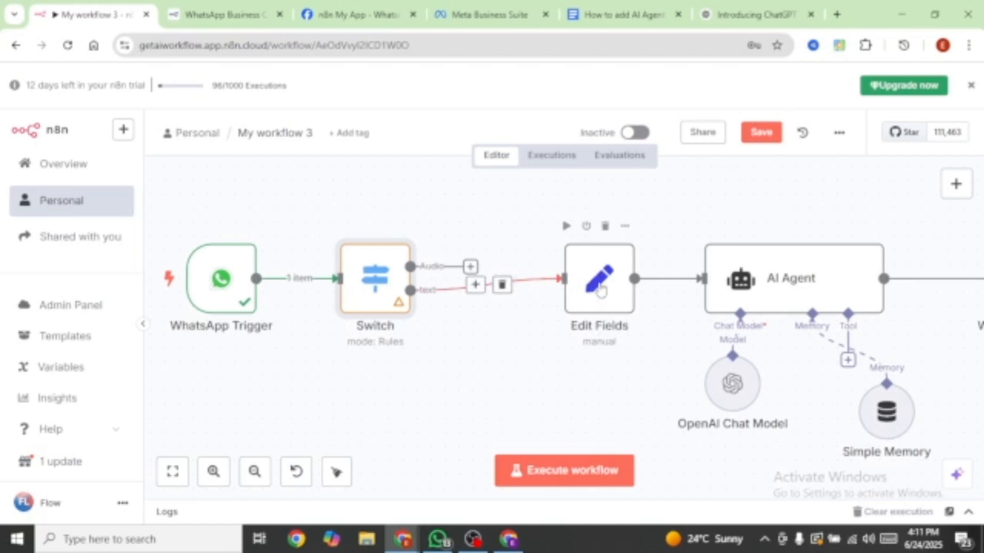
Step: Execute the workflow, then send the copied picture with the caption "Describe the image" to the business chat in WhatsApp
key("1")
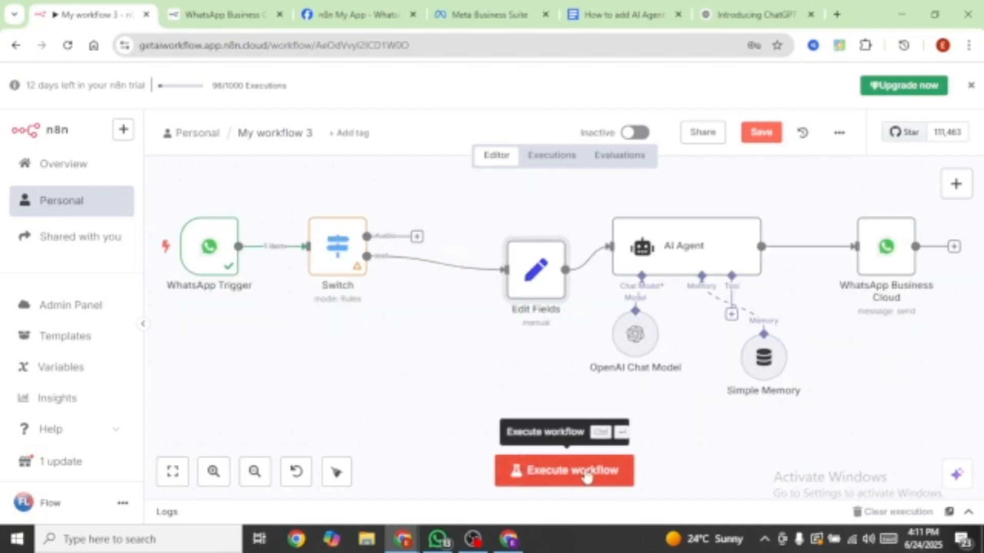
left_click(578, 470)
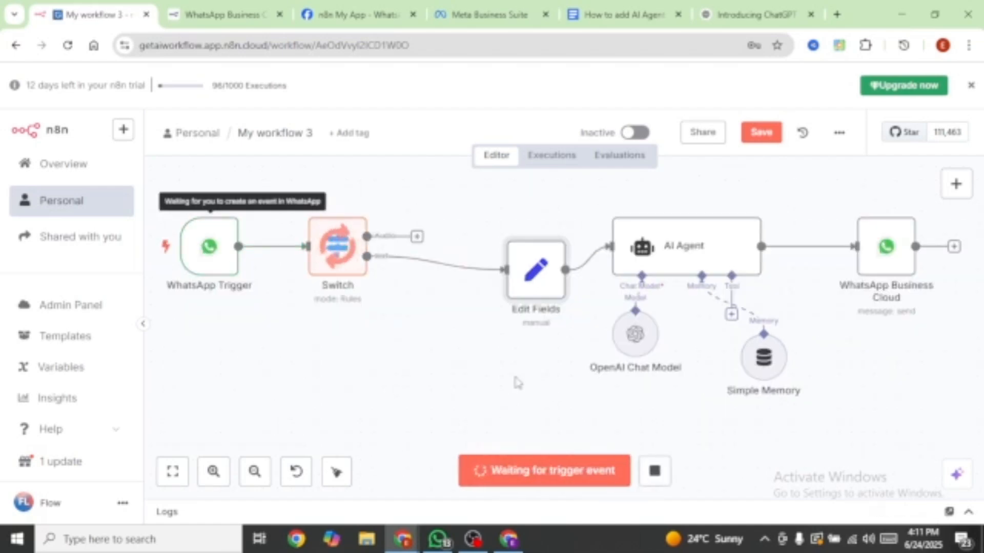
left_click(437, 538)
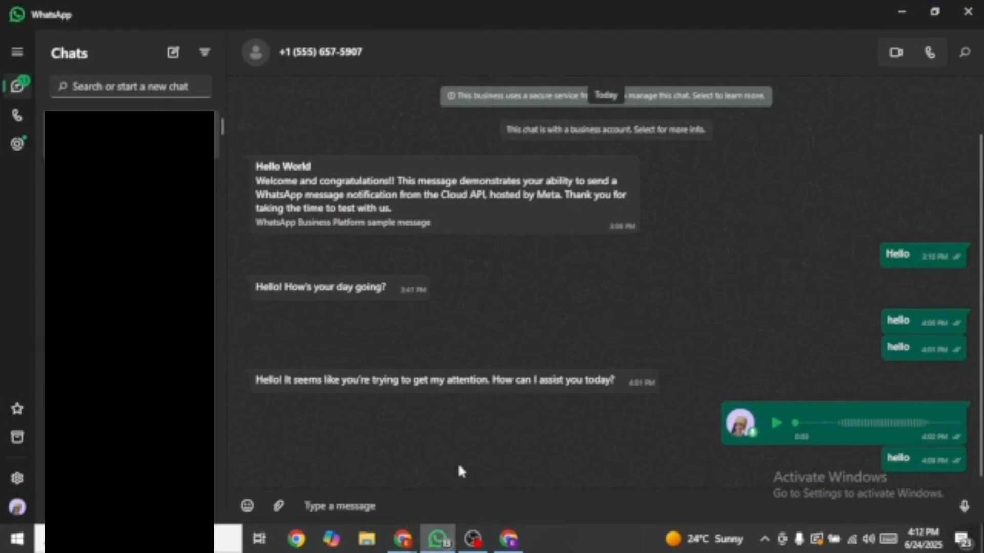
key("ctrl+v")
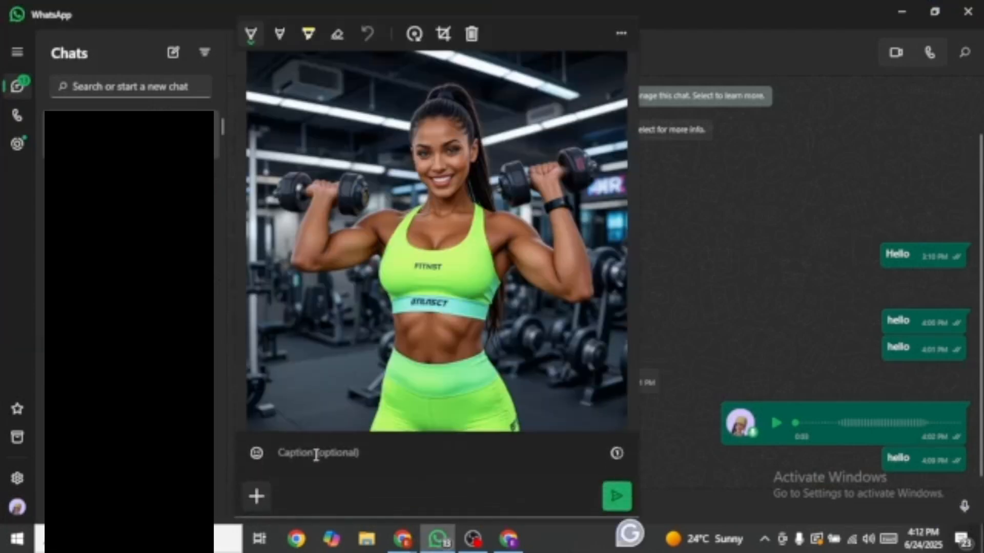
type("describe the im")
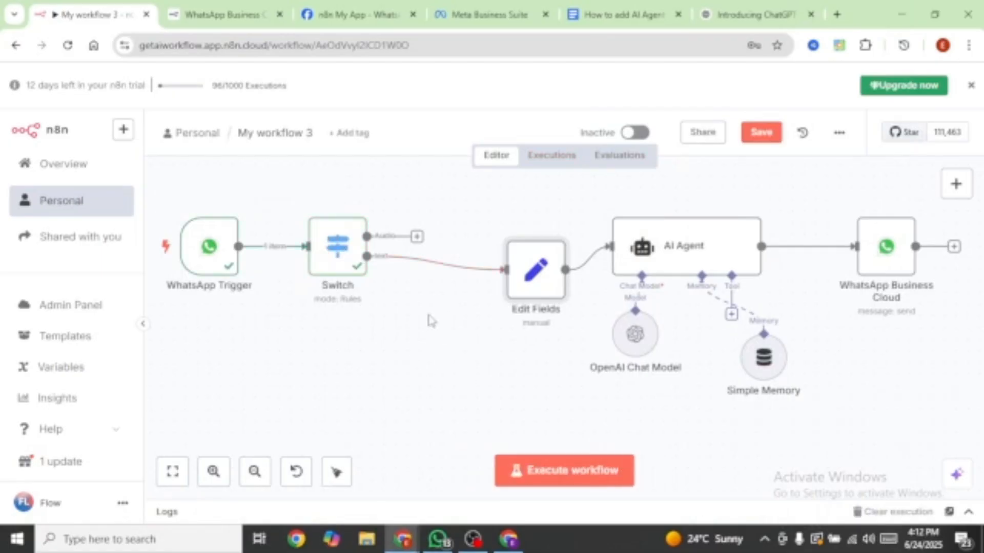
Step: Add a third routing rule to the Switch node that checks the object {{ $json.messages[0].image }} exists
left_click(338, 253)
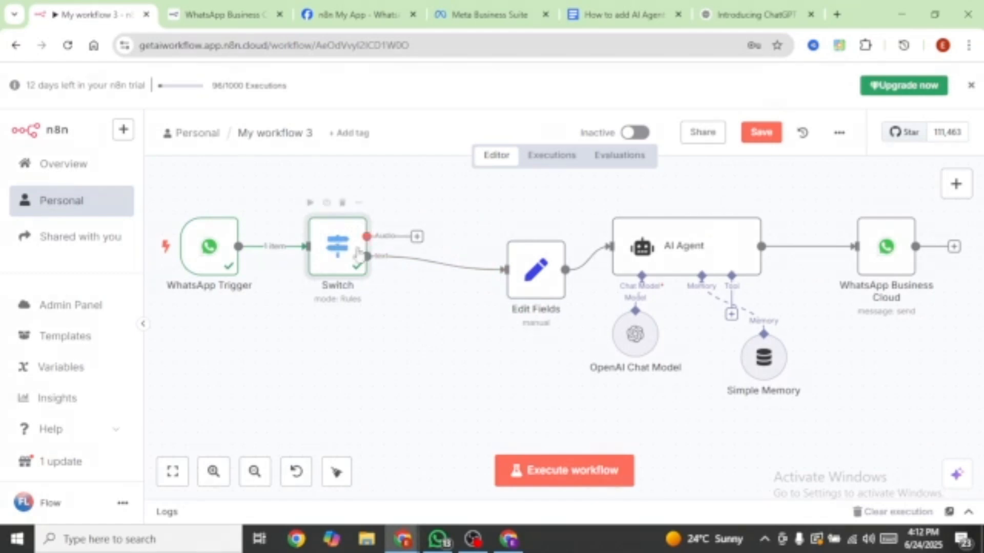
double_click(336, 251)
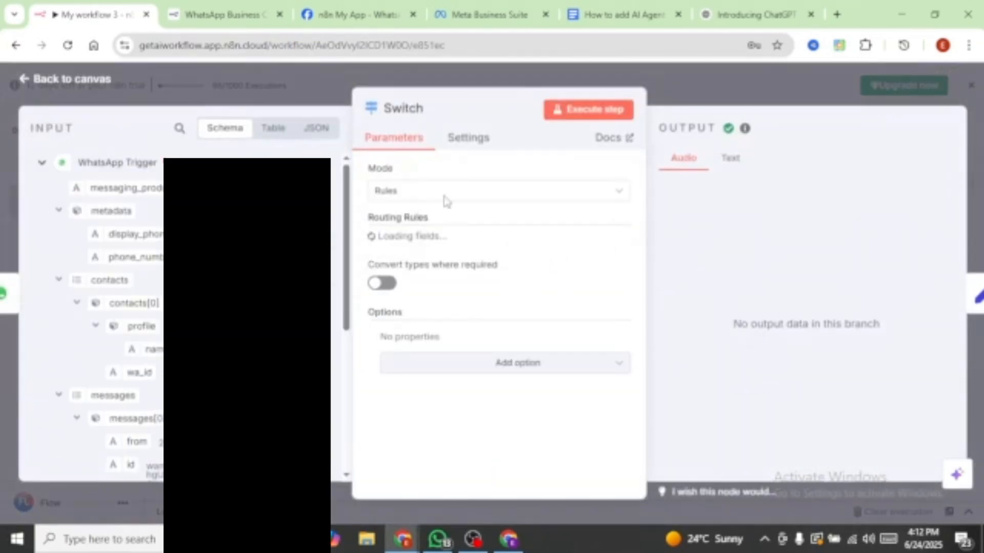
scroll(482, 342, "down", 5)
left_click(390, 334)
scroll(92, 307, "down", 5)
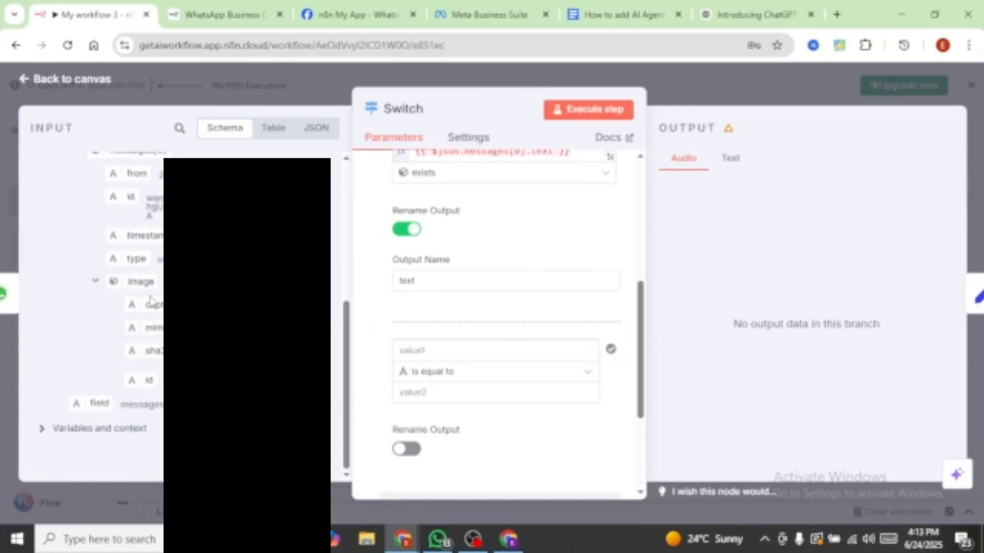
left_click_drag(133, 285, 426, 352)
left_click(475, 372)
mouse_move(490, 334)
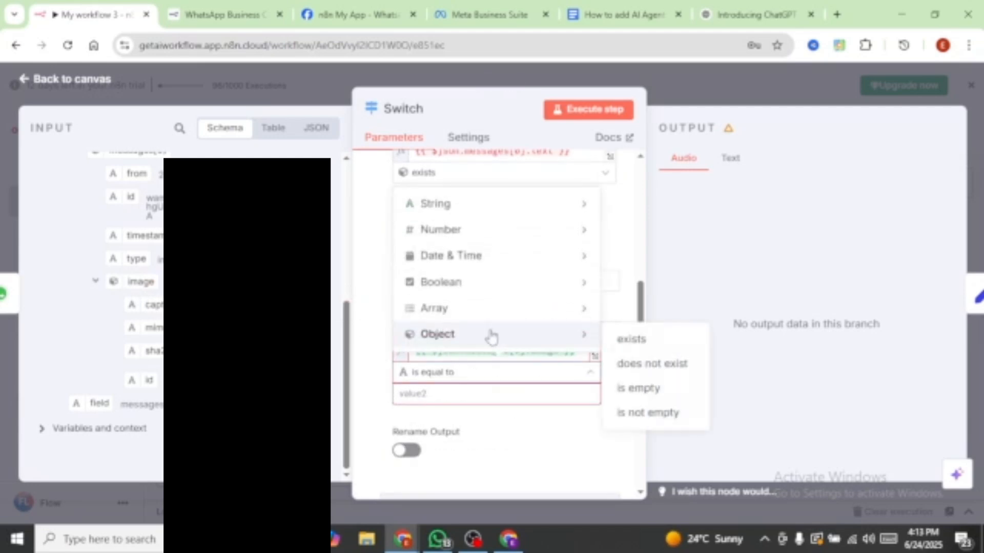
left_click(616, 336)
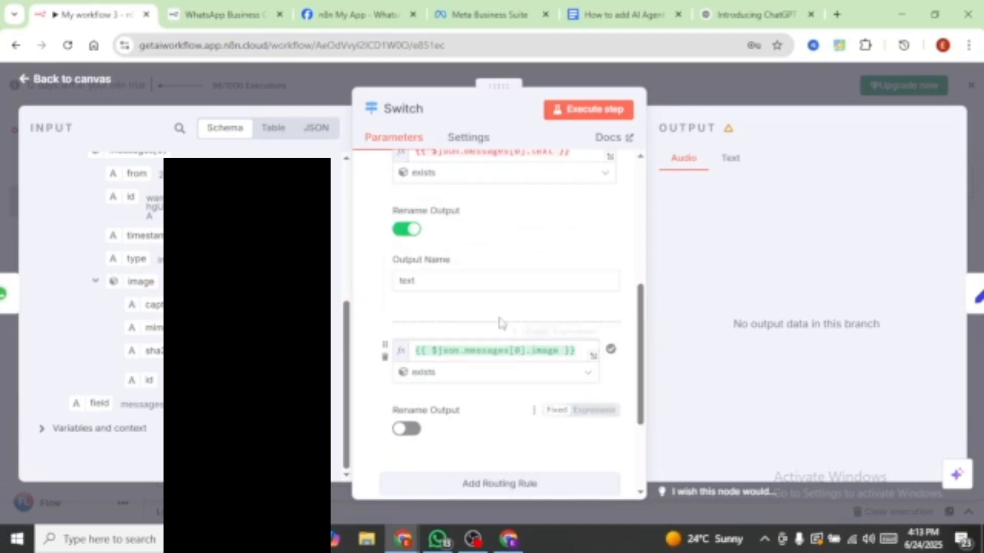
Step: Rename the image rule's output Image in the Switch node
left_click(407, 430)
scroll(468, 444, "down", 3)
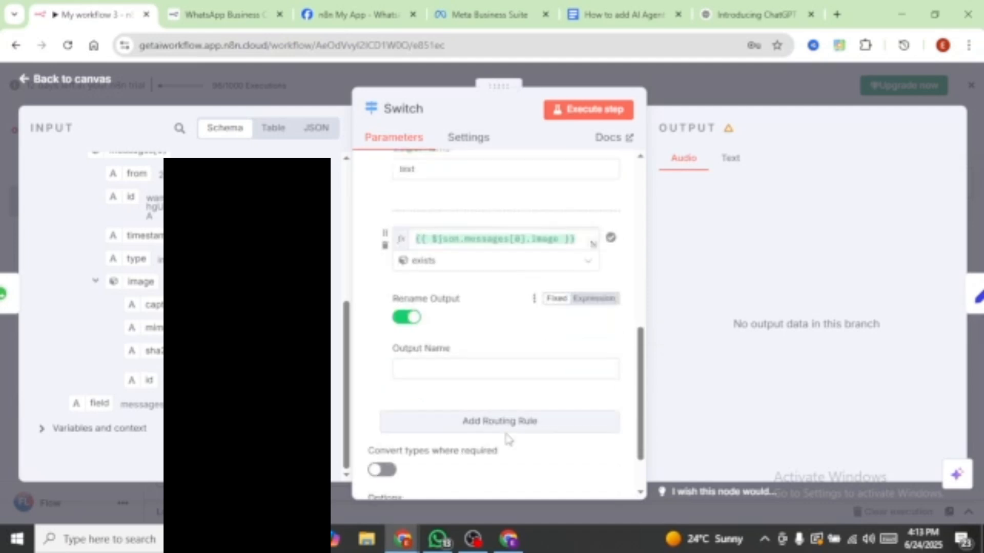
left_click(433, 339)
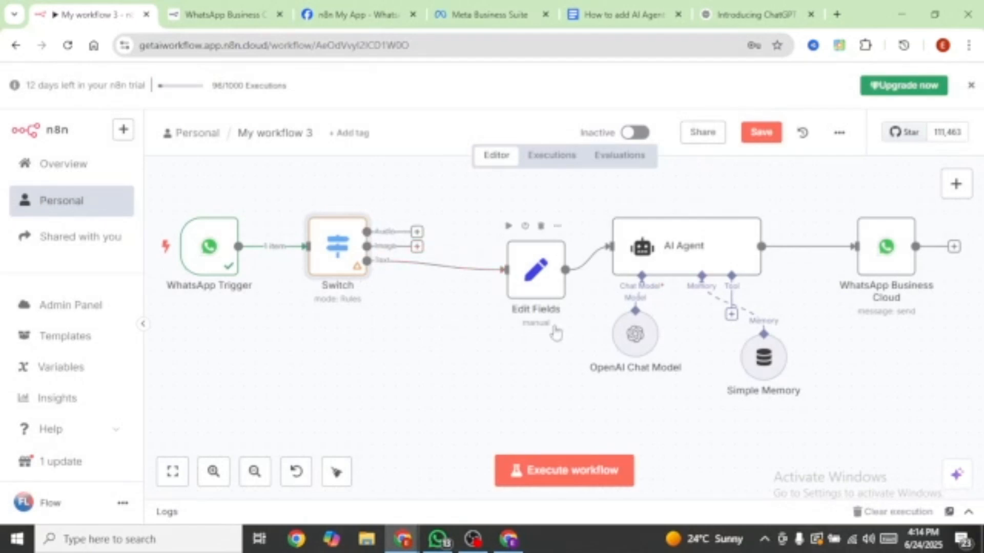
Step: Execute the workflow, send a voice message to the business chat in WhatsApp, and pin the WhatsApp Trigger's output data
left_click(575, 478)
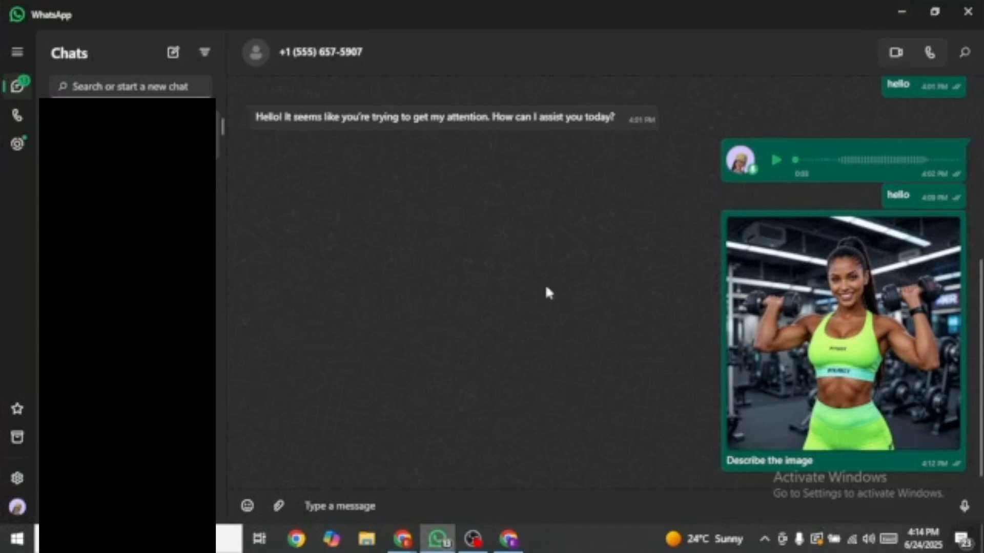
left_click(964, 507)
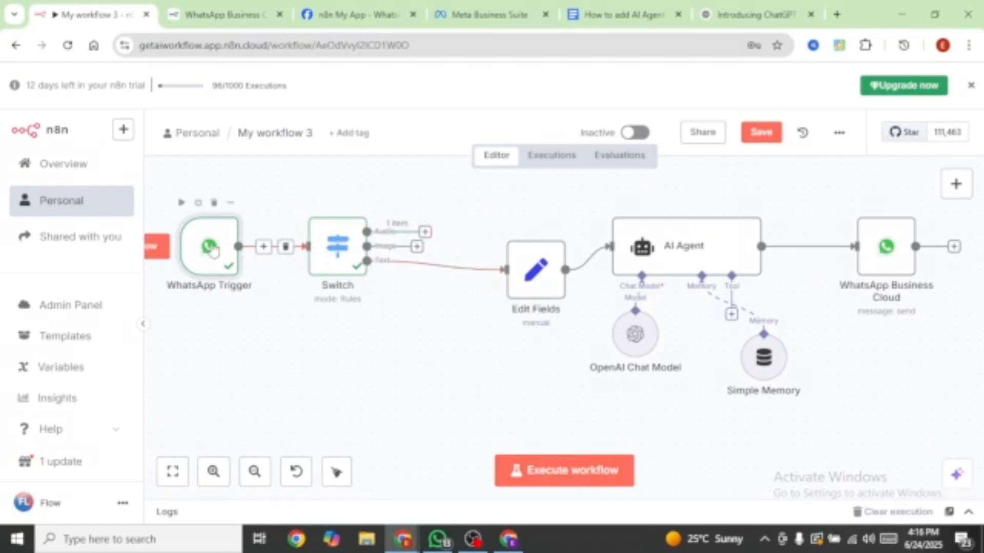
double_click(210, 245)
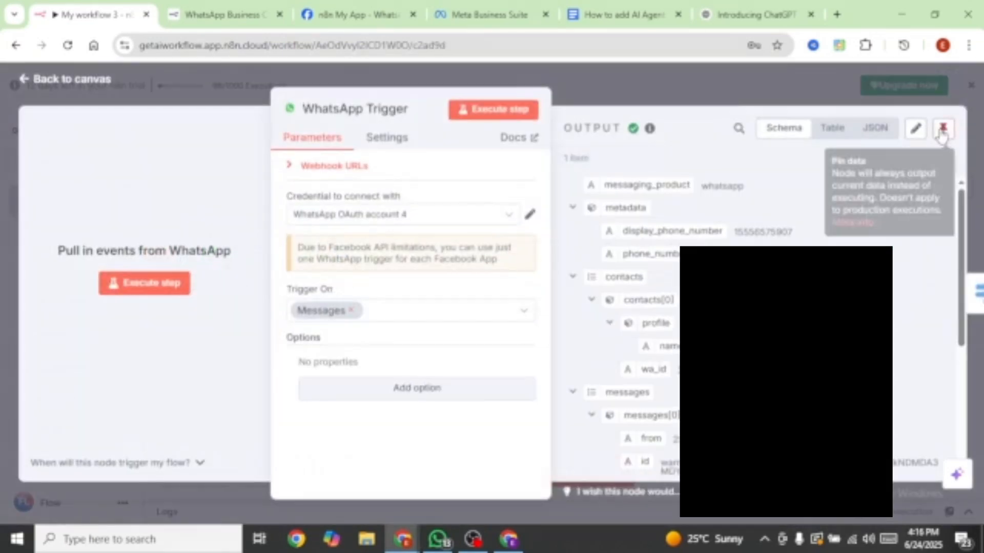
left_click(943, 129)
left_click(727, 90)
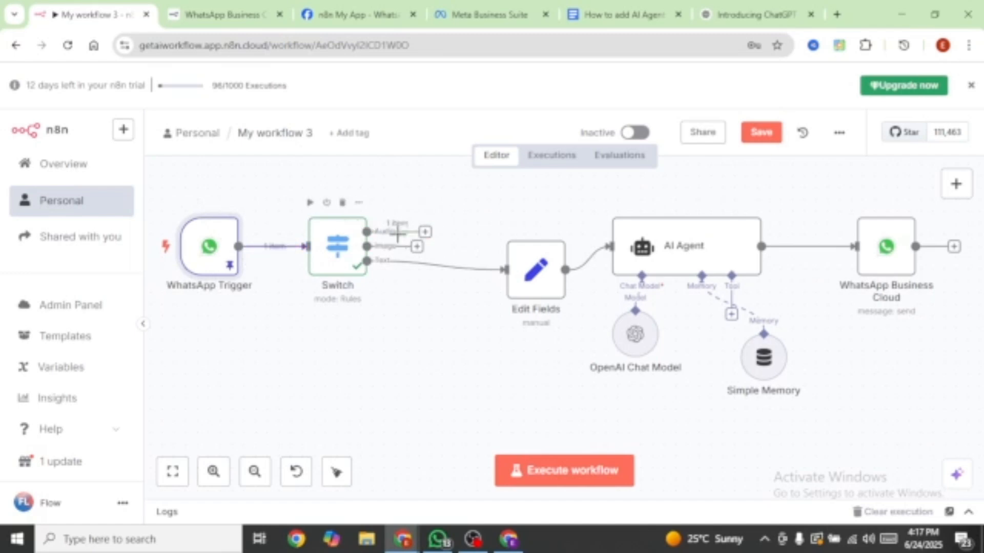
Step: Add a WhatsApp Business Cloud Download media node to the Switch's Audio output and rename it Download URL
left_click(425, 233)
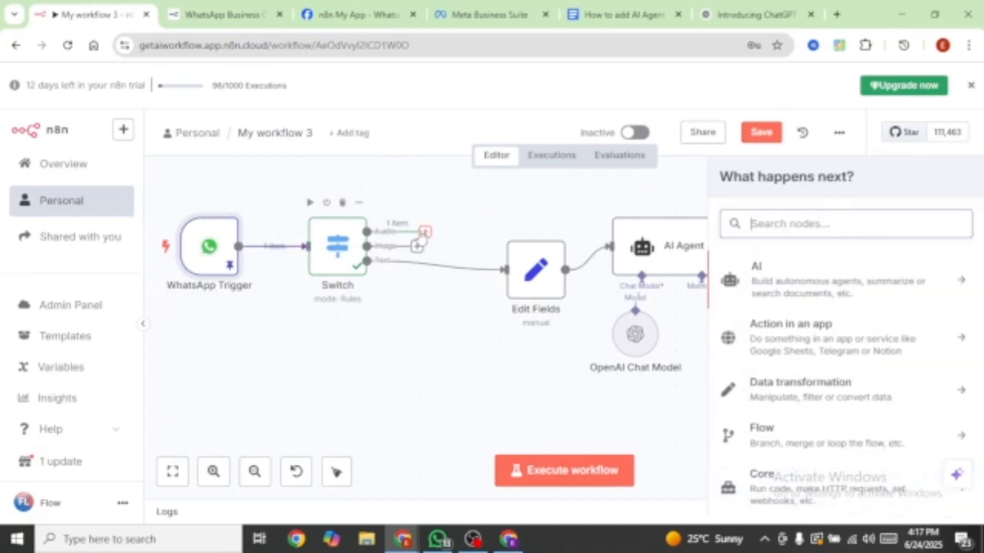
type("what")
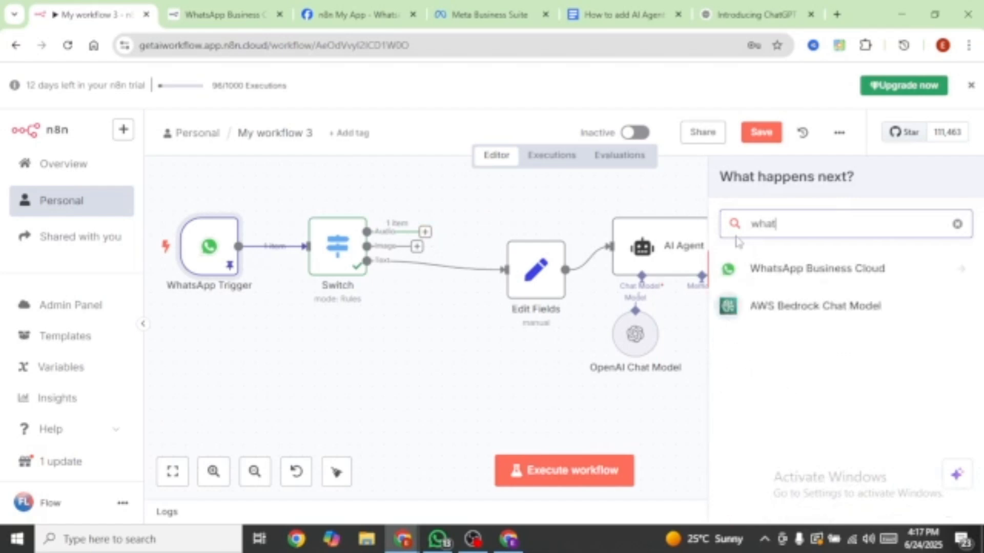
left_click(804, 268)
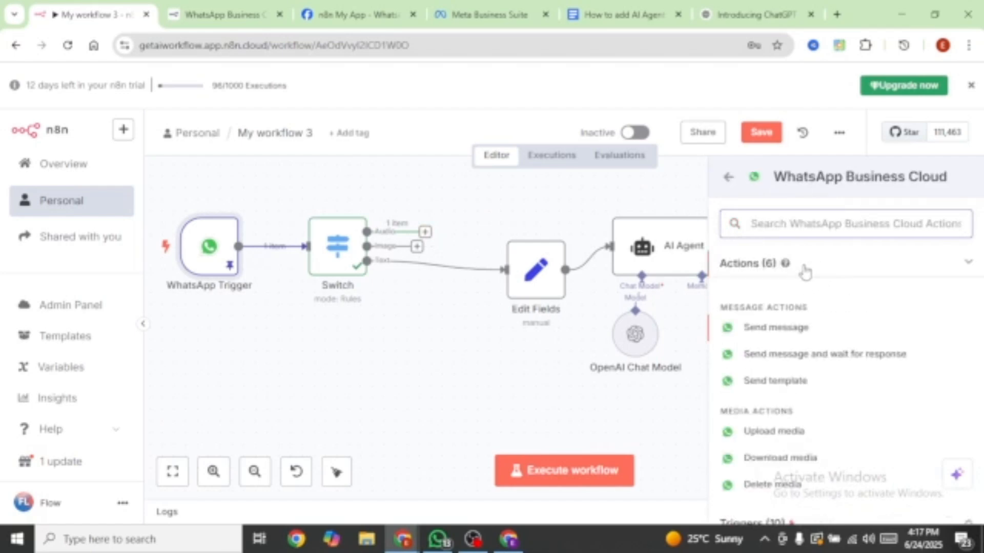
left_click(782, 464)
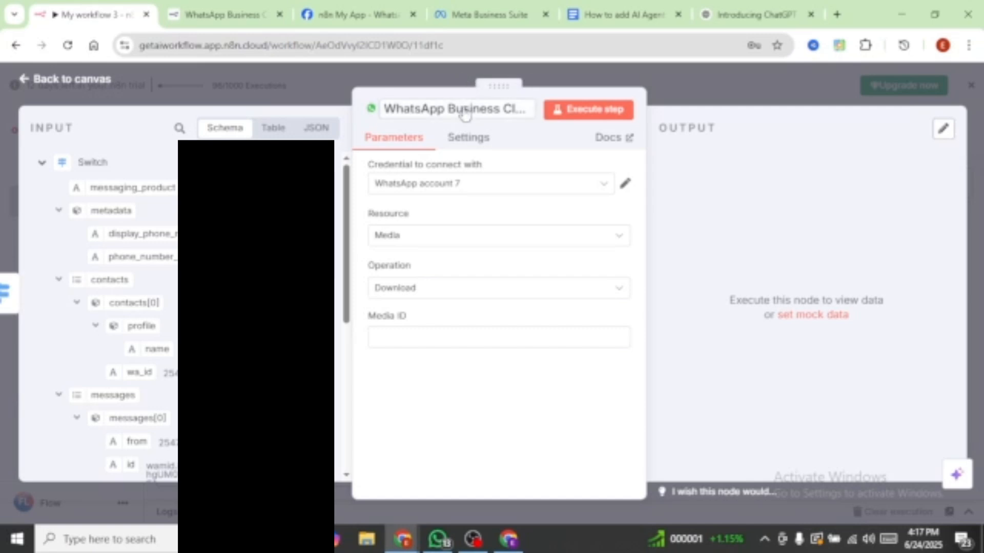
left_click(465, 110)
type("Download URL")
key("Return")
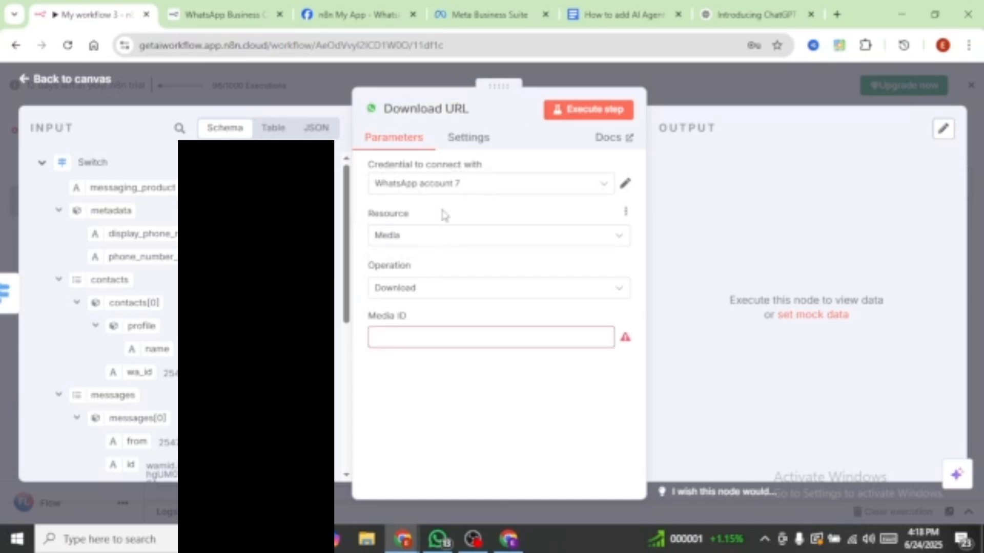
Step: Select Media as the Download URL node's resource and map its Media ID to {{ $json.messages[0].audio.id }}
left_click(418, 236)
left_click(402, 299)
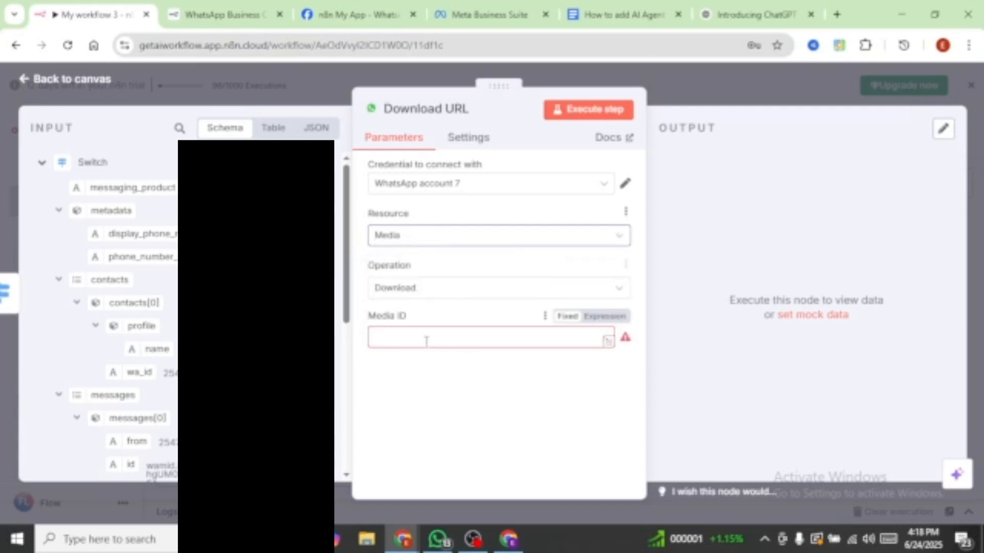
scroll(98, 307, "down", 4)
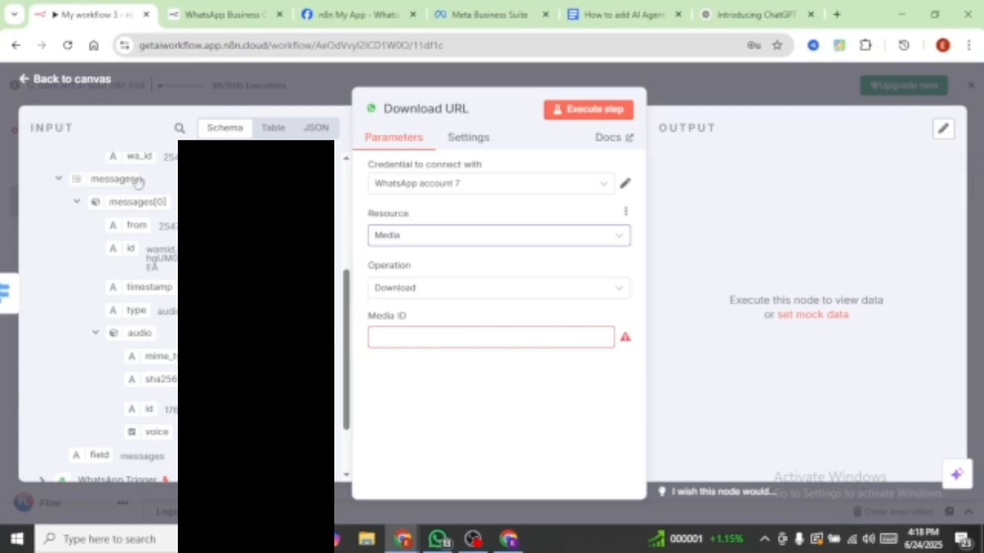
scroll(126, 246, "down", 1)
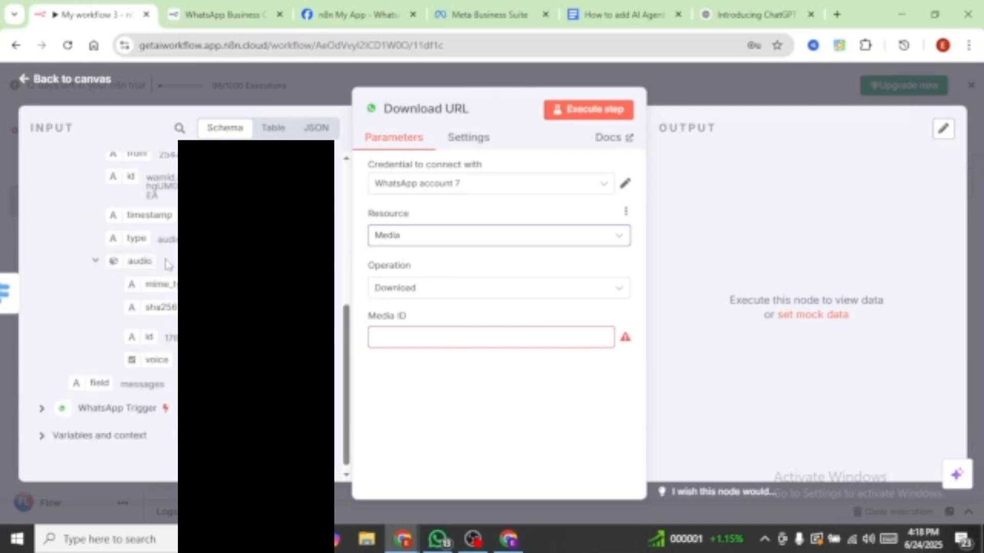
left_click_drag(142, 339, 427, 333)
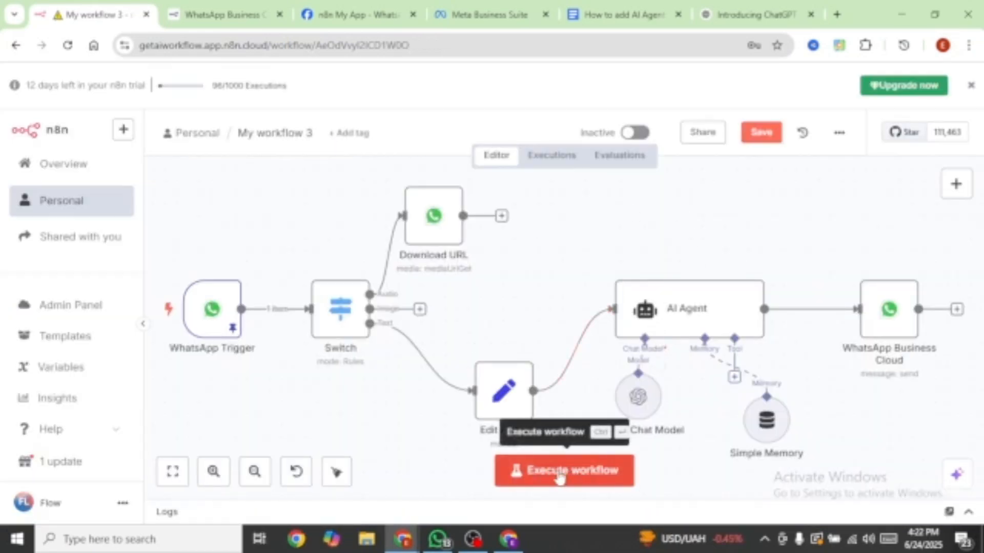
Step: Execute the workflow and check the Download URL node's output url in a new browser tab, returning to the n8n canvas
left_click(559, 477)
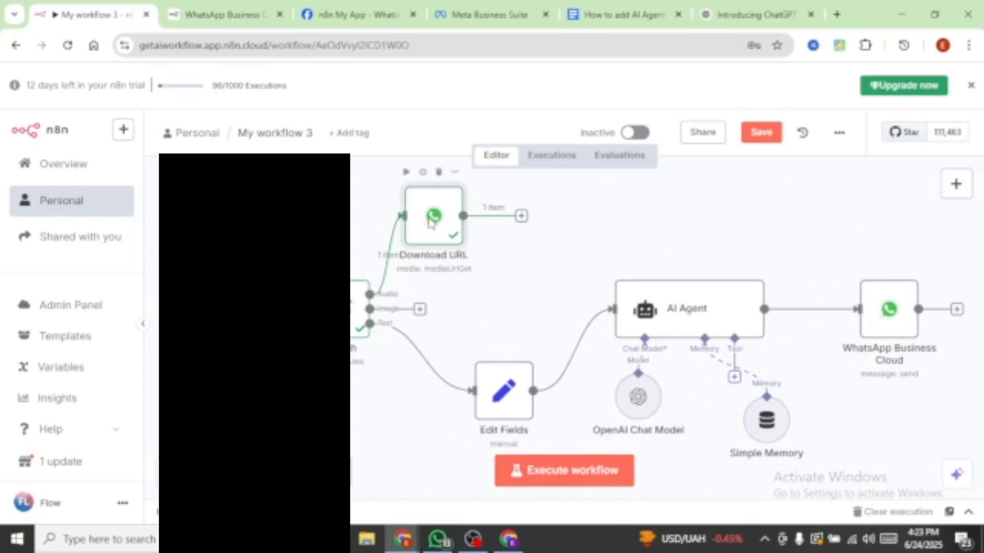
double_click(431, 227)
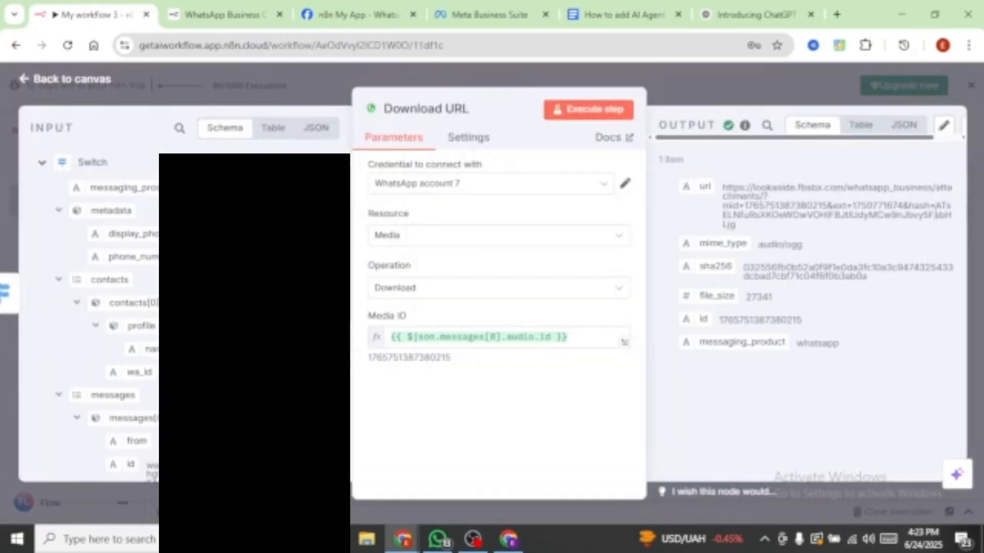
key("ctrl+t")
key("ctrl+v")
key("Return")
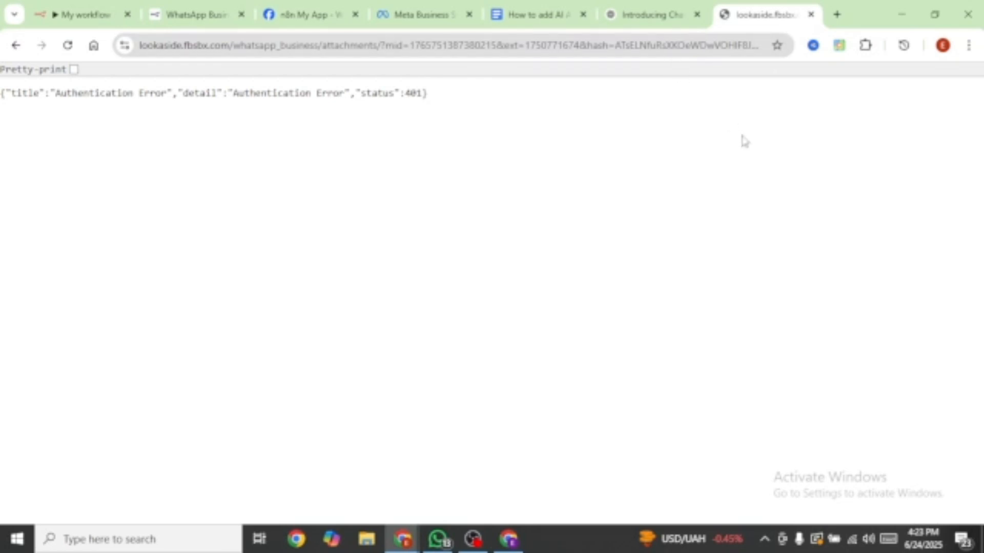
key("ctrl+1")
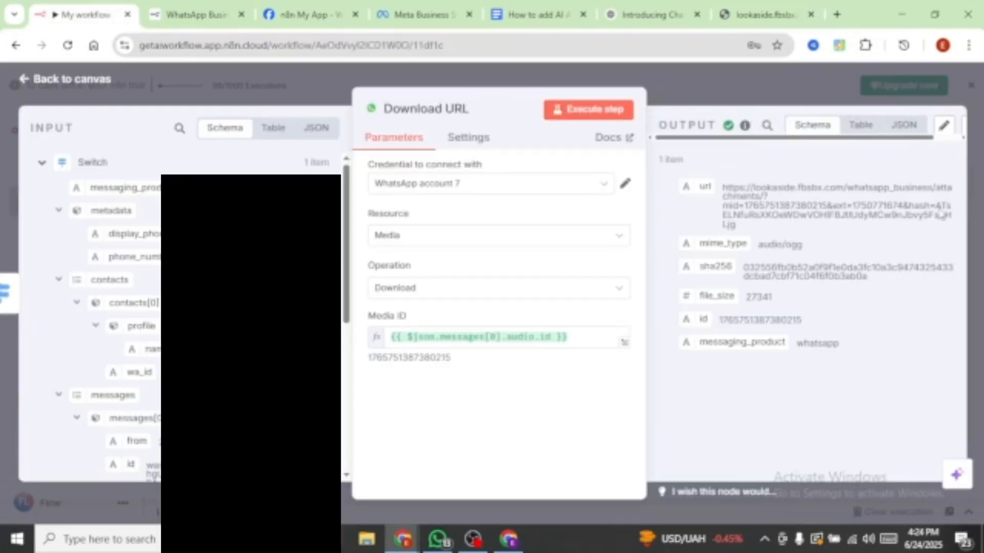
left_click(667, 96)
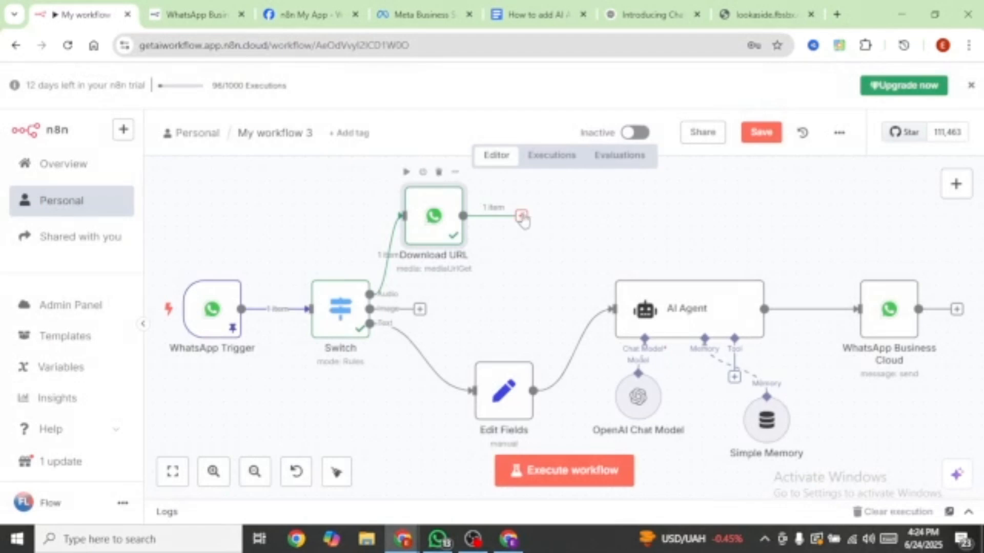
Step: Add an HTTP Request node after Download URL and map its URL to {{ $json.url }}
left_click(521, 216)
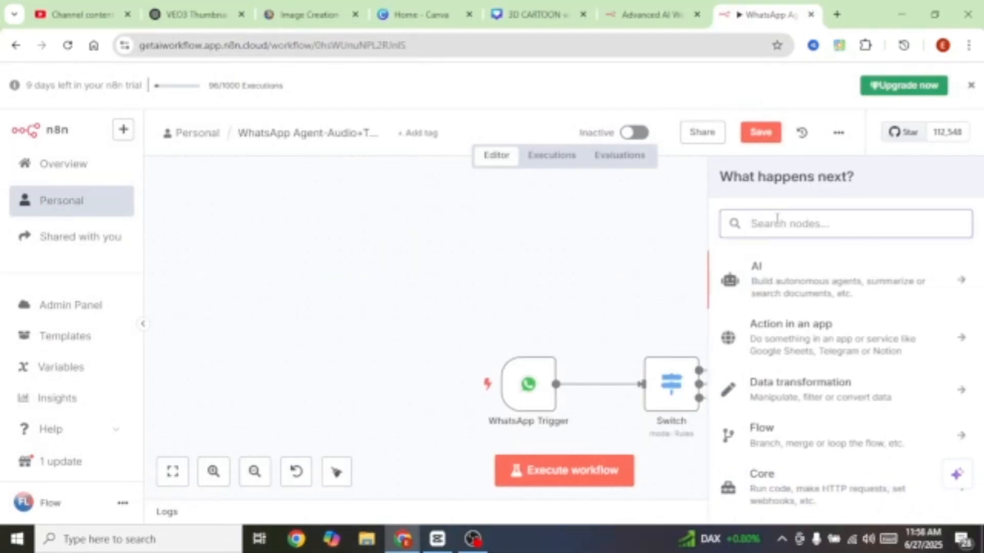
type("HTTP")
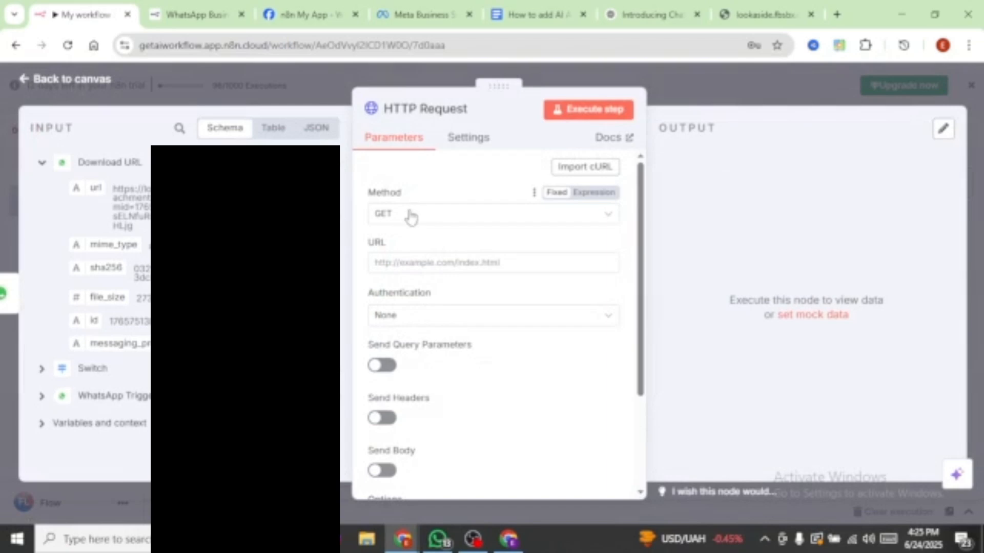
left_click_drag(91, 191, 455, 262)
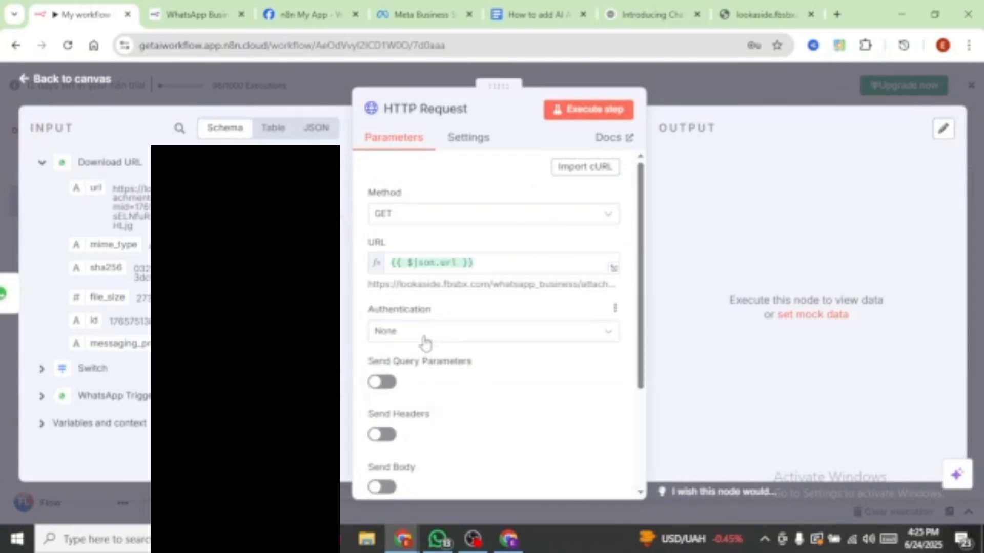
Step: Set the HTTP Request node's authentication to Generic Credential Type with Header Auth as the generic auth type
left_click(423, 342)
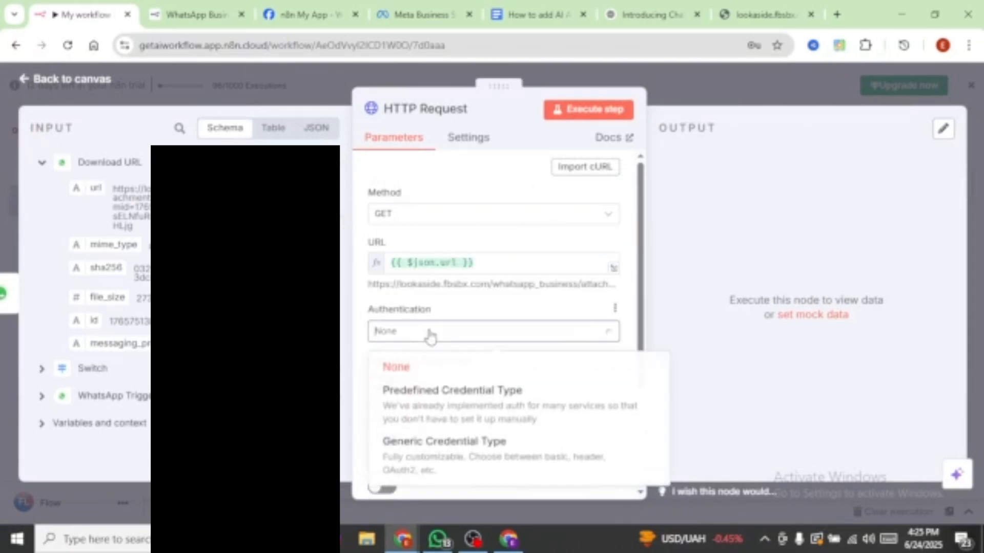
left_click(419, 451)
scroll(428, 343, "down", 2)
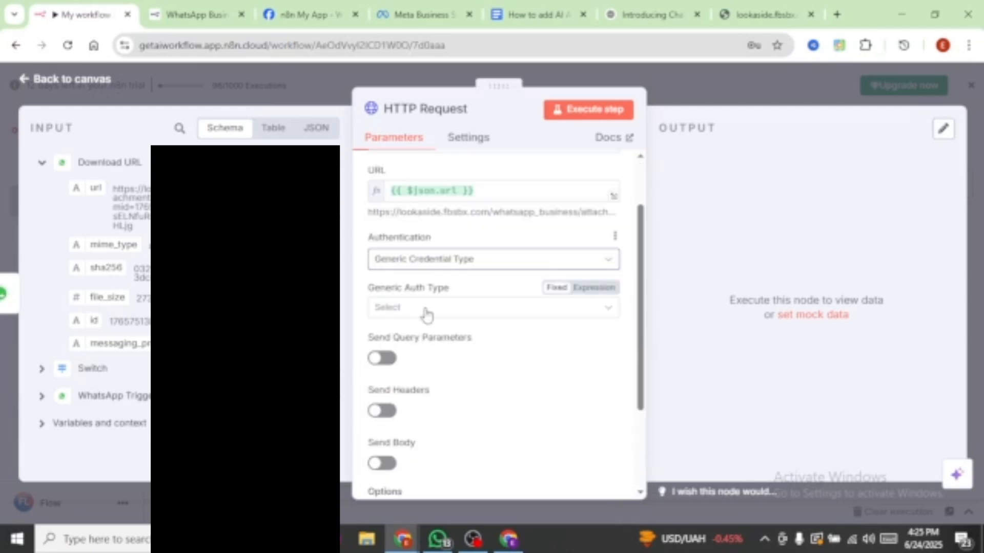
left_click(432, 309)
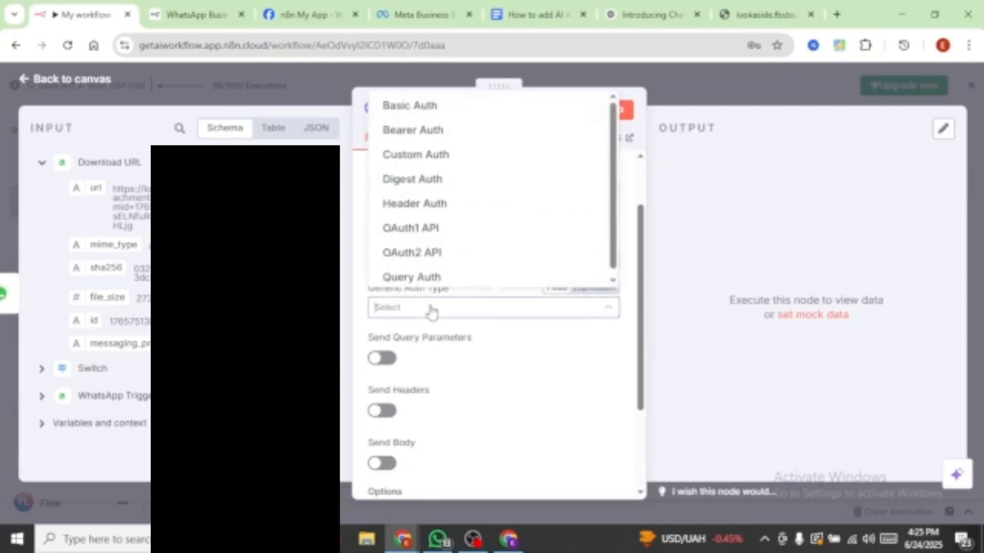
left_click(416, 208)
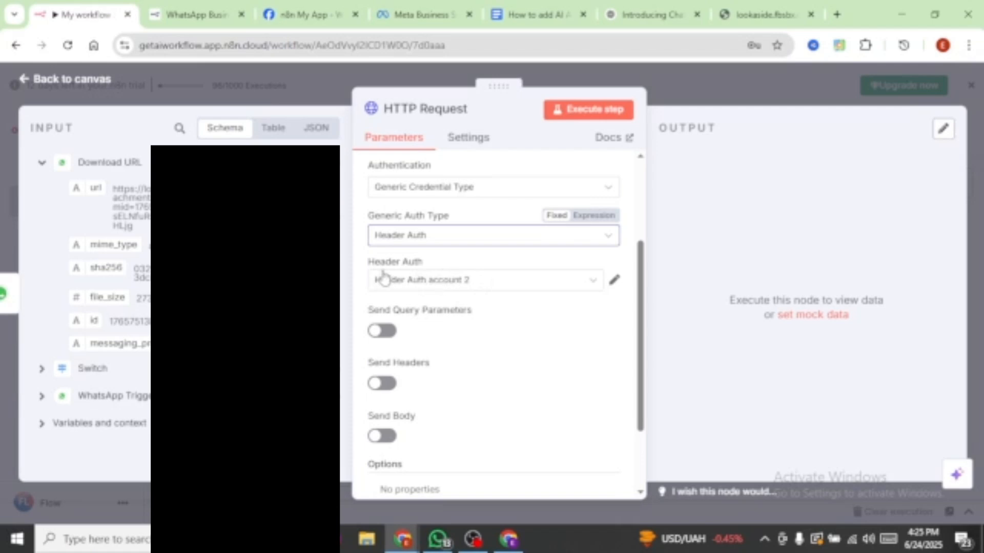
Step: Create a new Header Auth credential with the name Authorization and begin its Value expression with Bearer
left_click(460, 280)
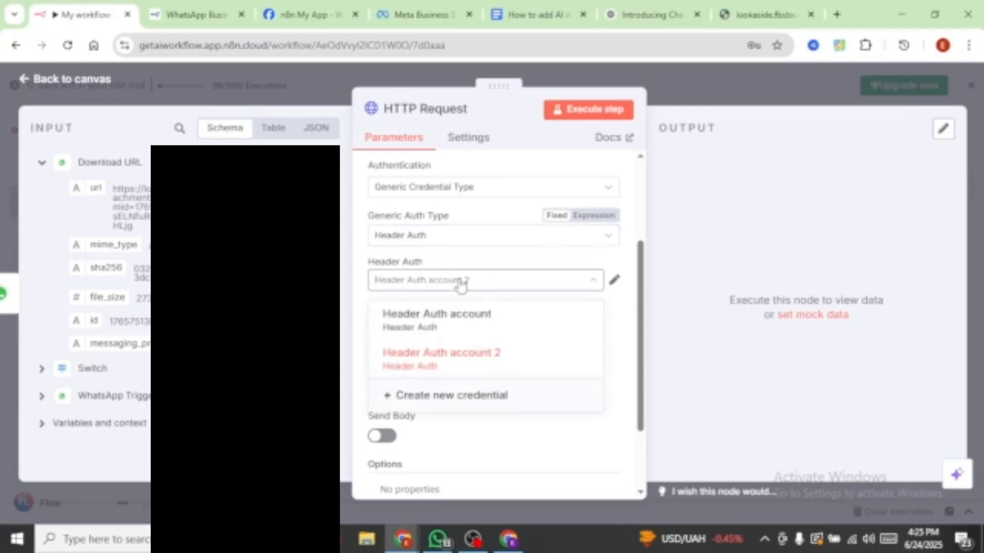
left_click(451, 398)
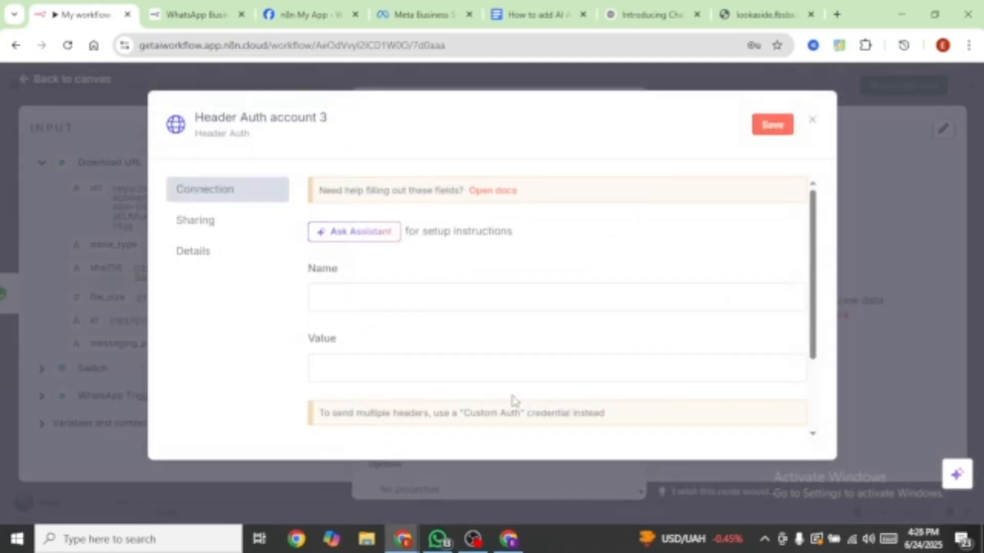
left_click(346, 304)
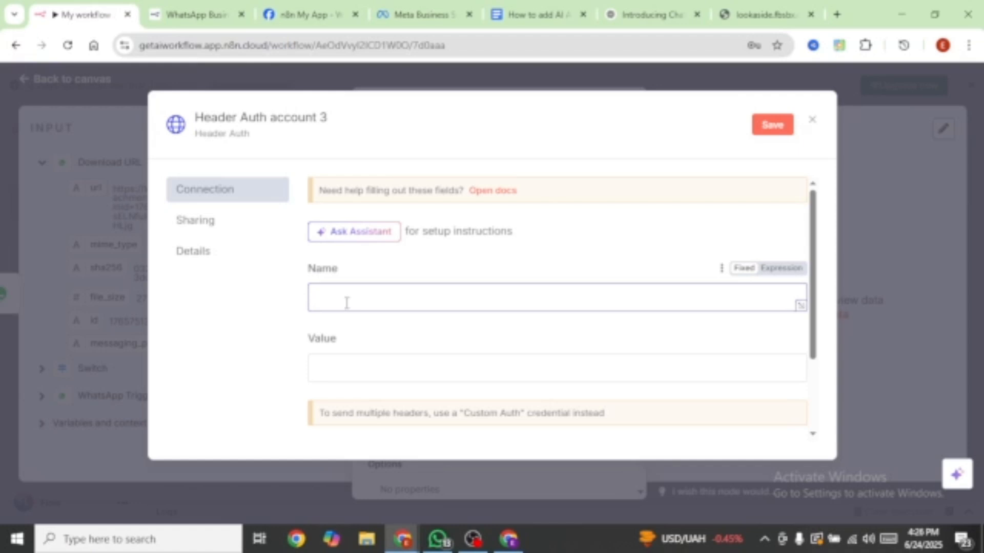
type("Authorization")
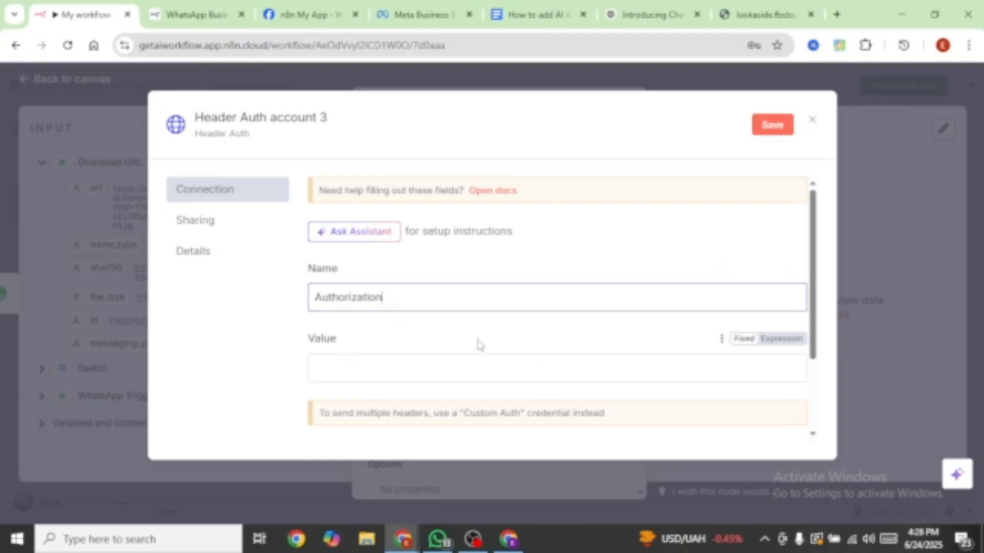
left_click(780, 342)
left_click(801, 371)
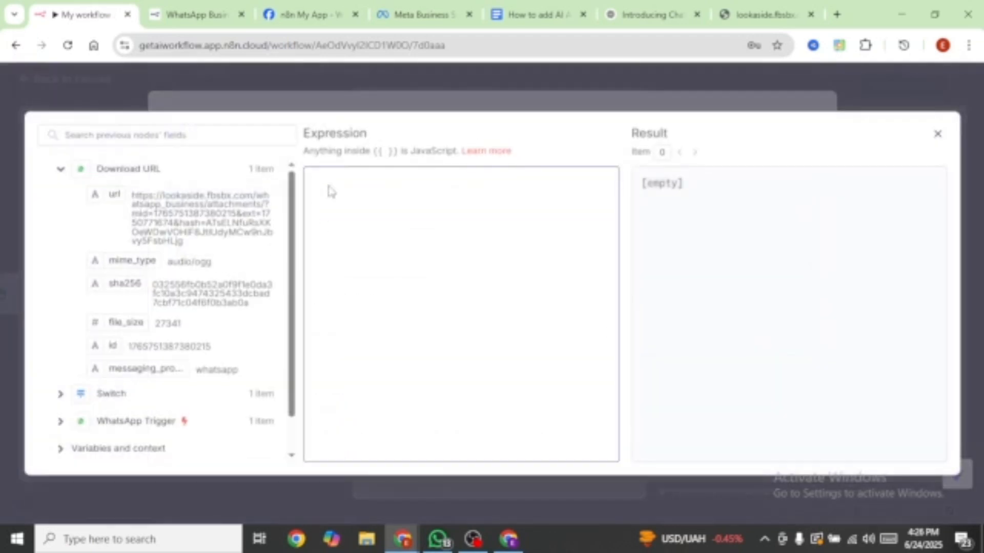
left_click(330, 186)
type("Bearer")
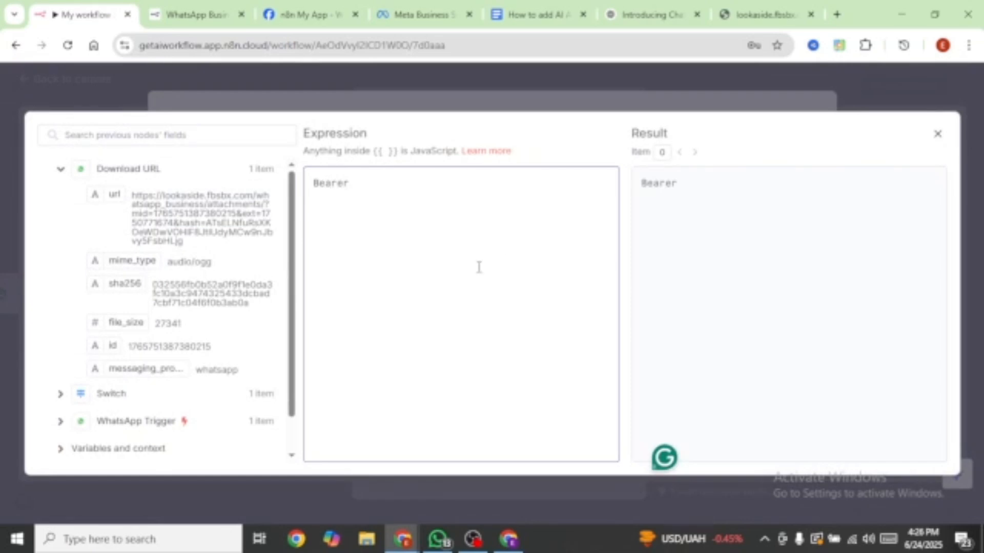
Step: Append a freshly generated access token from the Meta app's API Setup page to the Bearer value, then save and close the credential
left_click(298, 18)
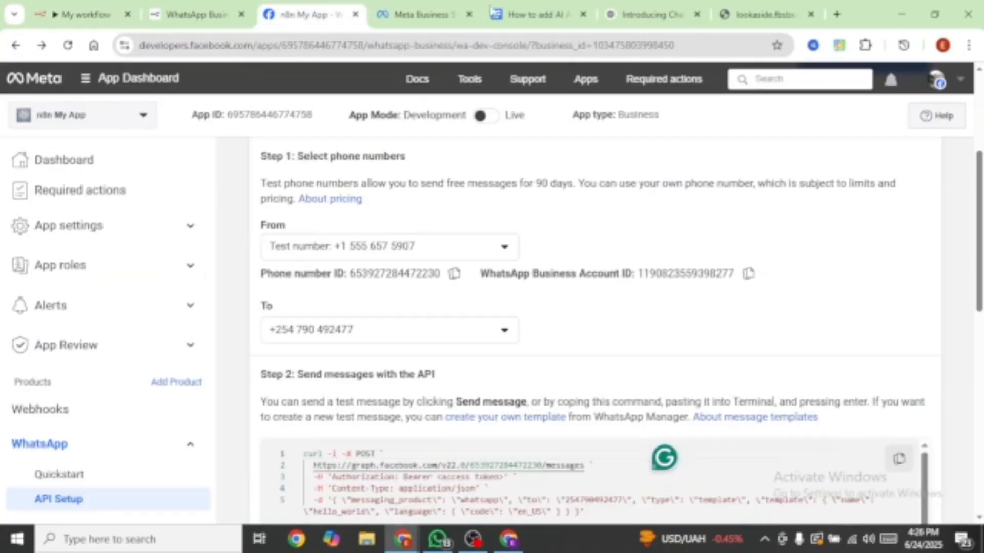
left_click(860, 284)
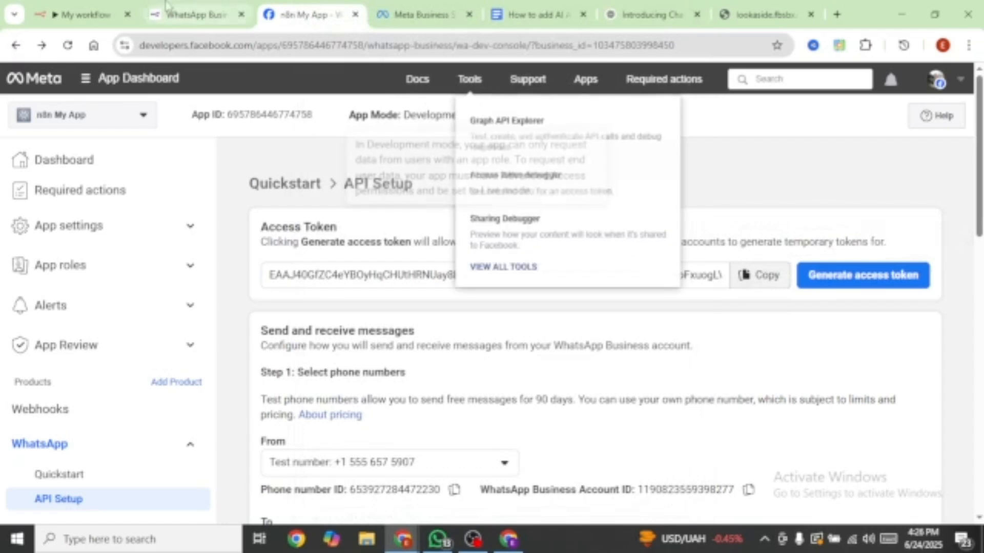
left_click(82, 15)
left_click(416, 210)
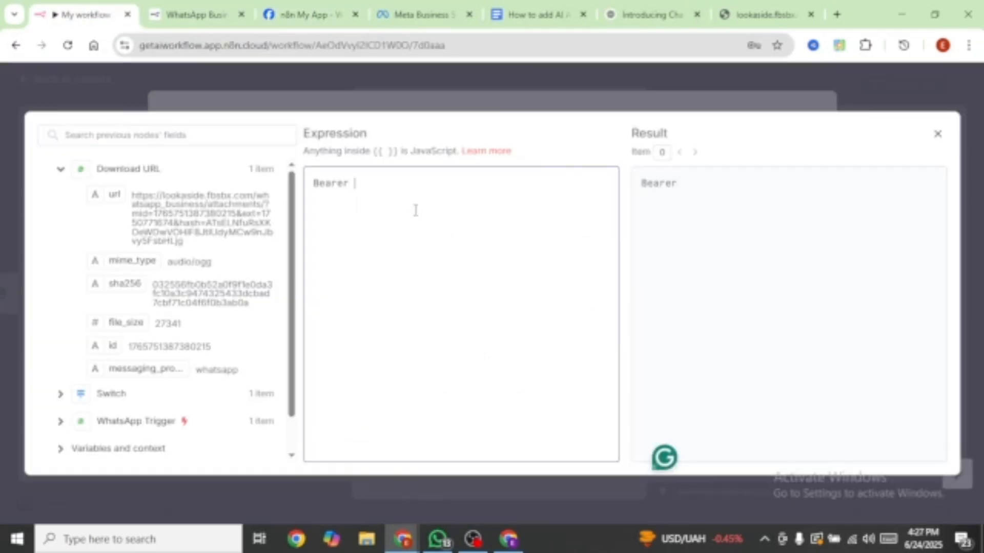
key("ctrl+v")
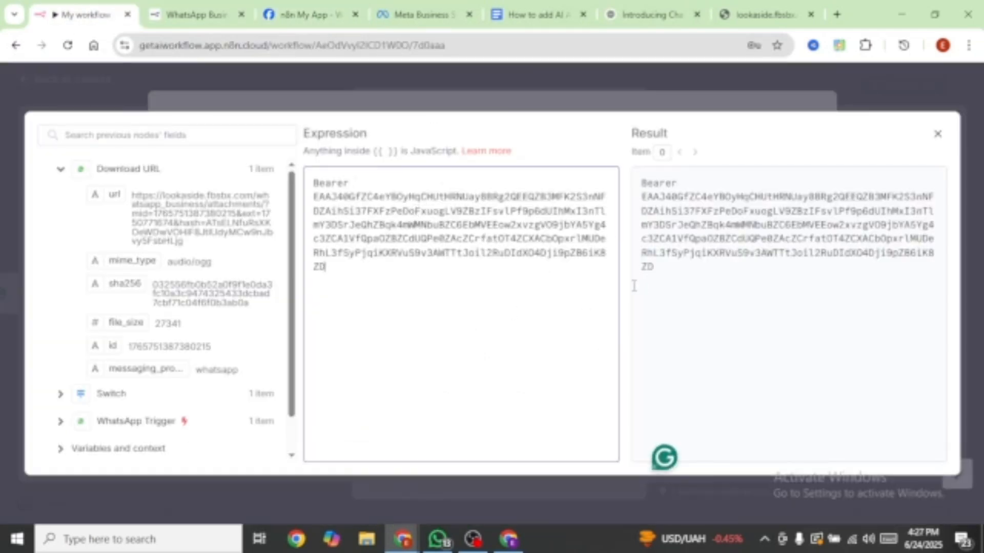
left_click(937, 134)
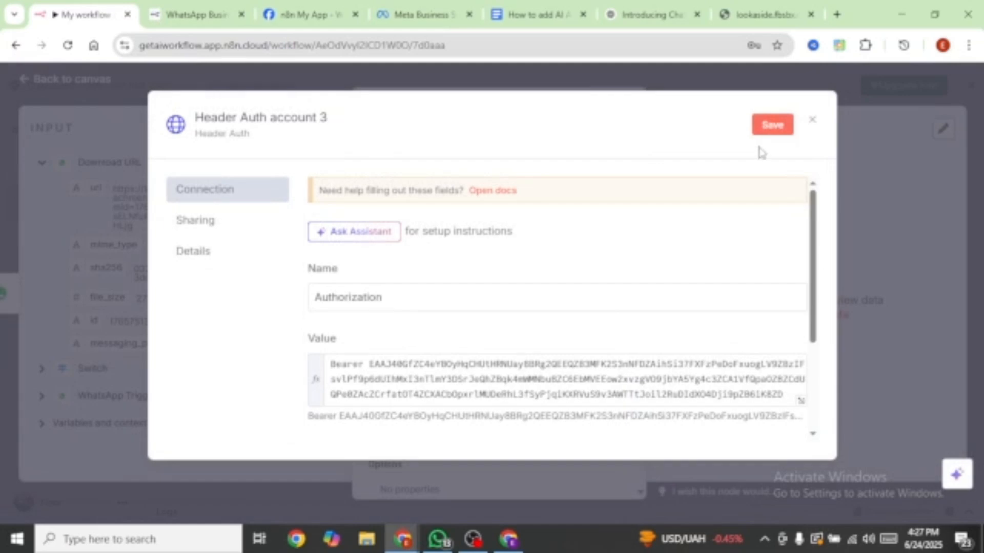
left_click(771, 126)
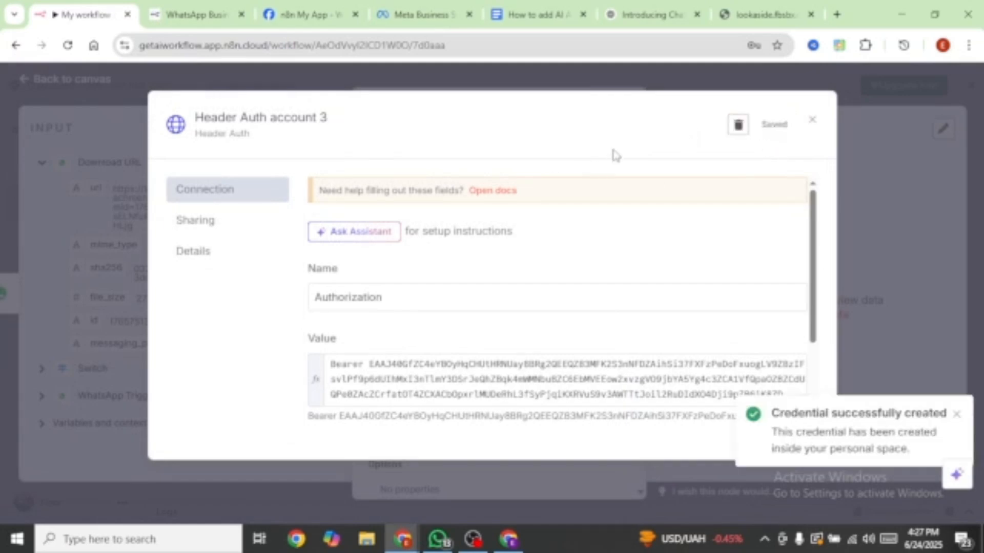
left_click(611, 82)
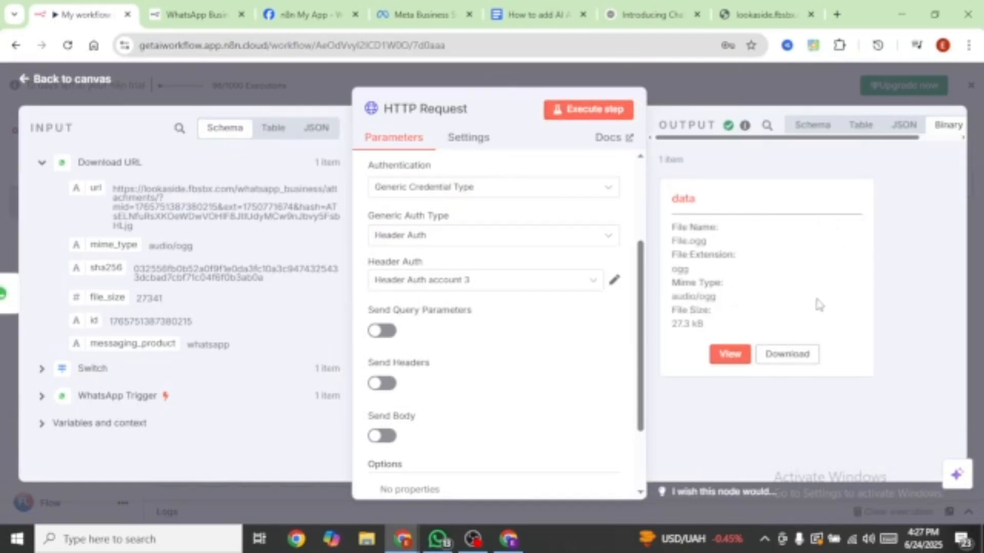
Step: Execute the HTTP Request node, view the downloaded audio file in its binary output, and return to the canvas
left_click(727, 354)
left_click(718, 188)
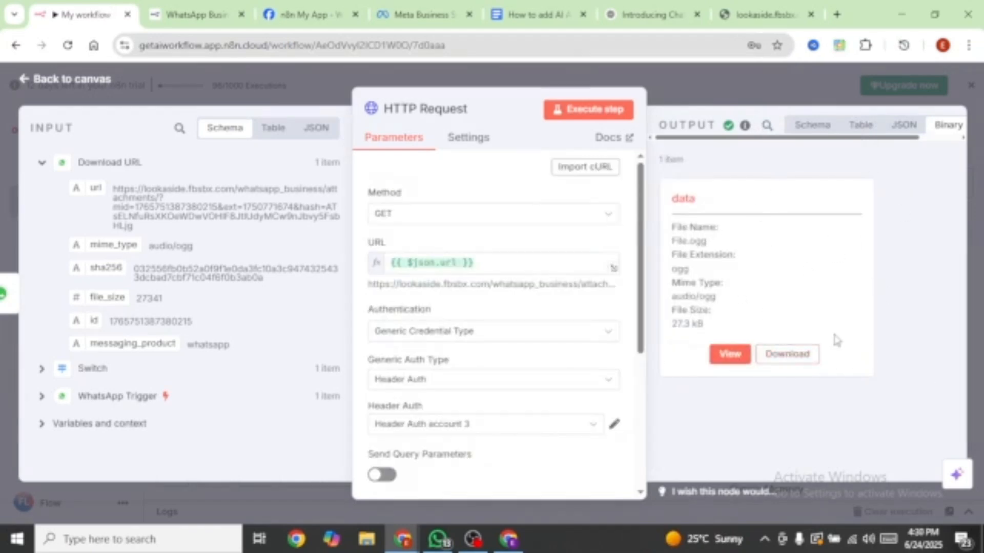
left_click(707, 82)
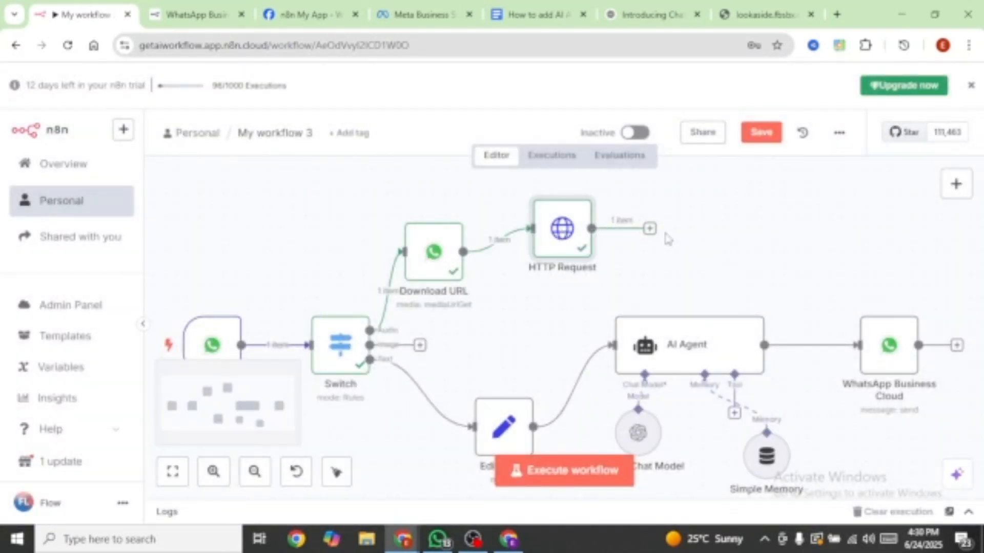
Step: Add an OpenAI node with the Transcribe a recording action after the HTTP Request node
left_click(650, 228)
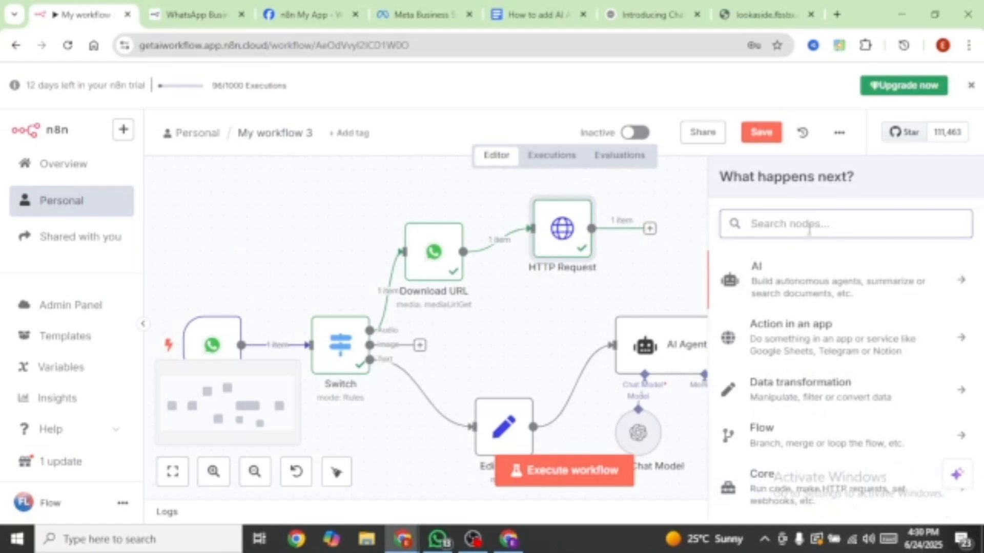
type("open")
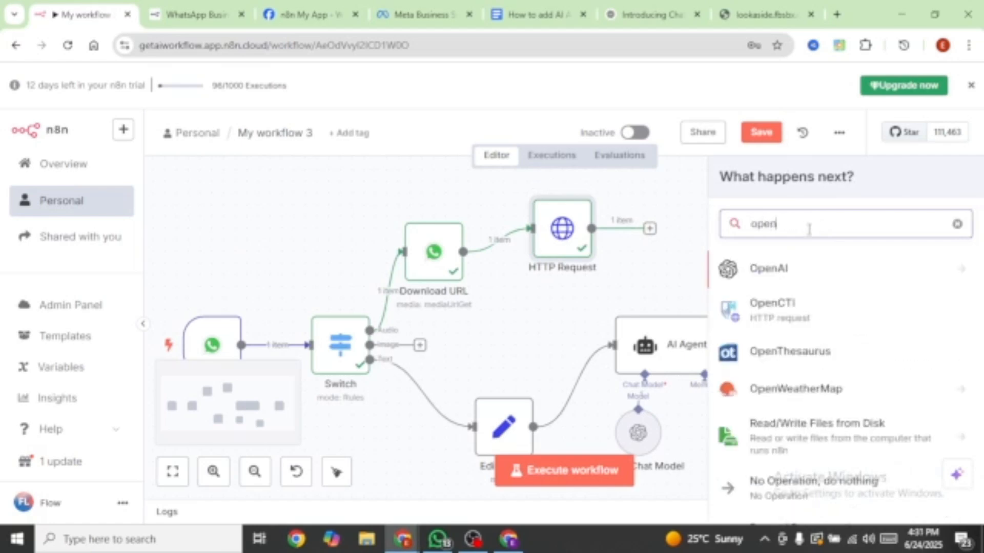
key("Return")
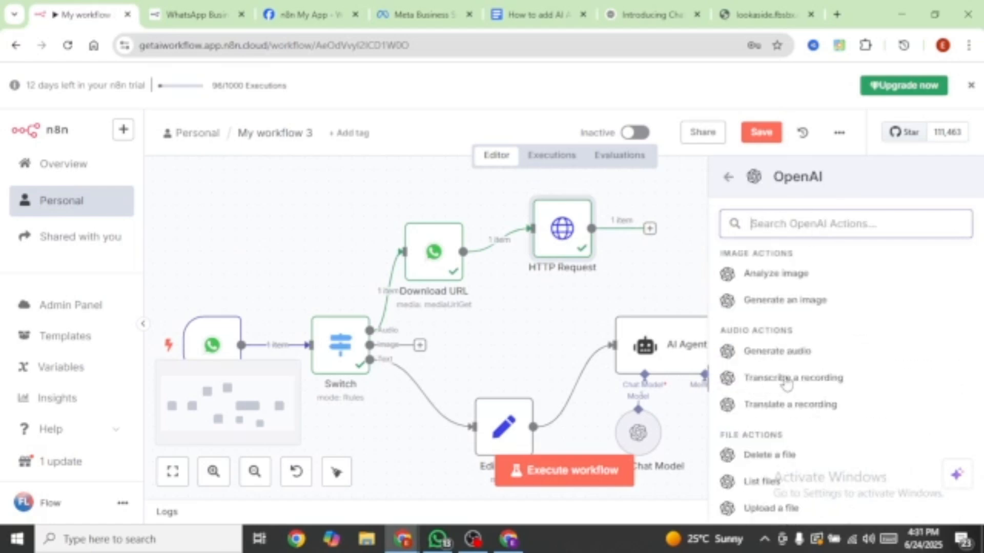
left_click(793, 380)
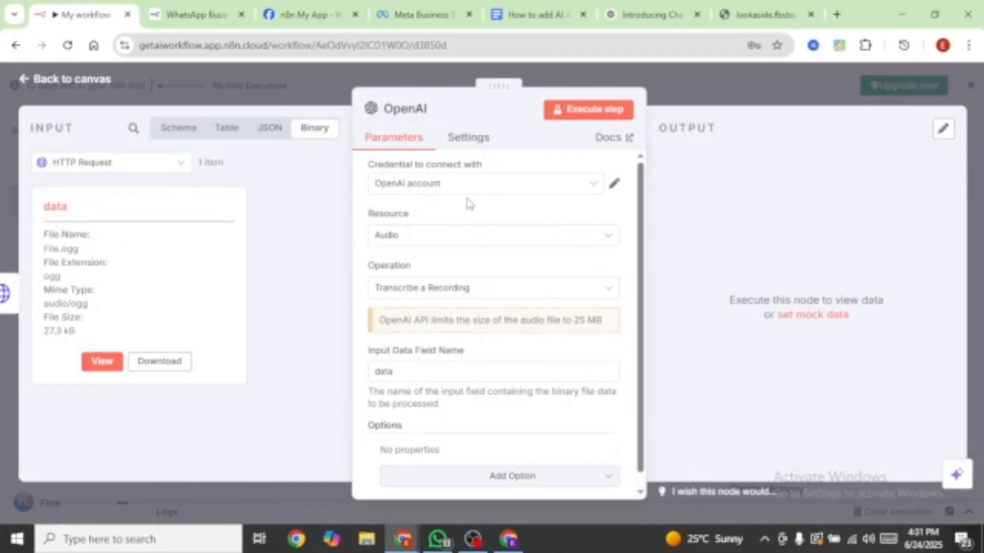
Step: Select Audio as the OpenAI node's resource, execute the transcription, and return to the canvas
left_click(448, 236)
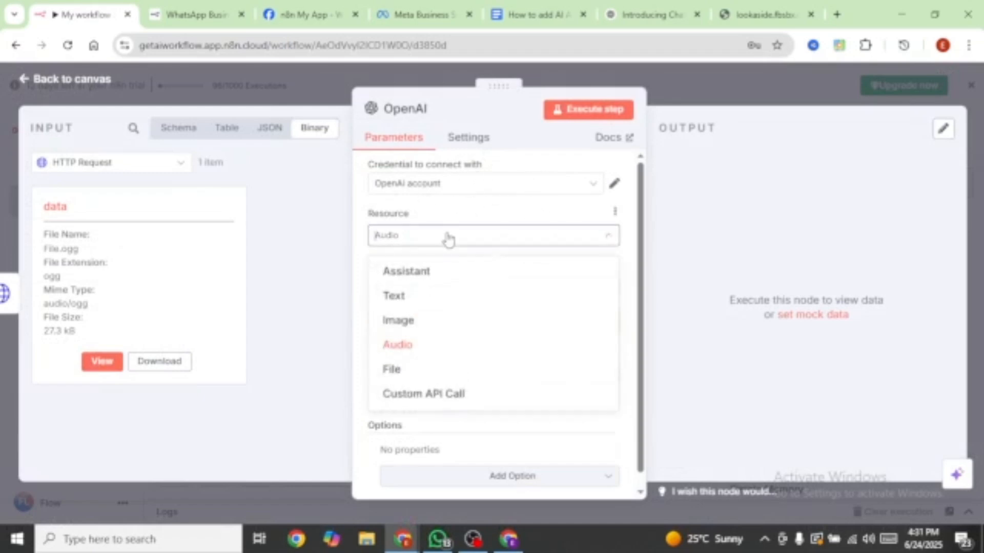
left_click(406, 345)
scroll(512, 256, "down", 1)
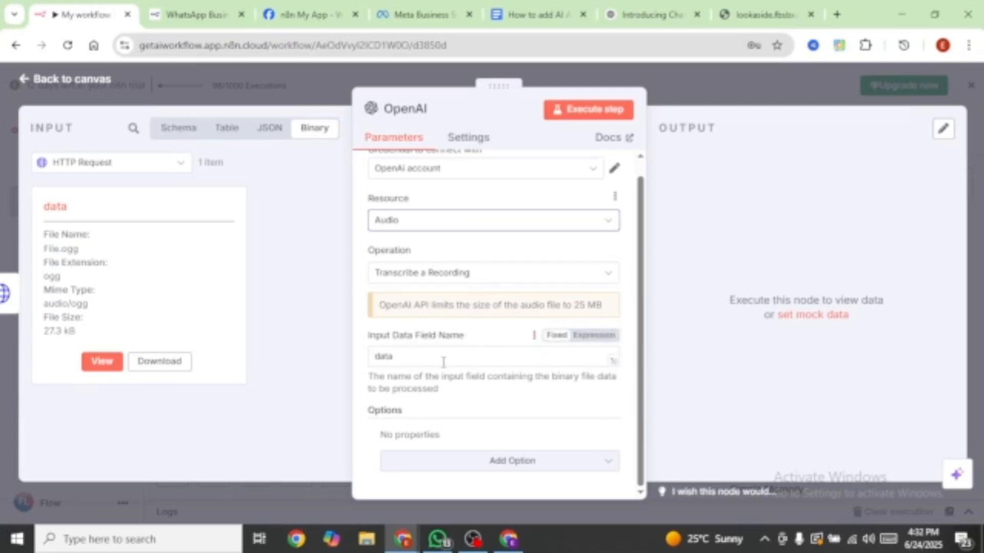
left_click(588, 112)
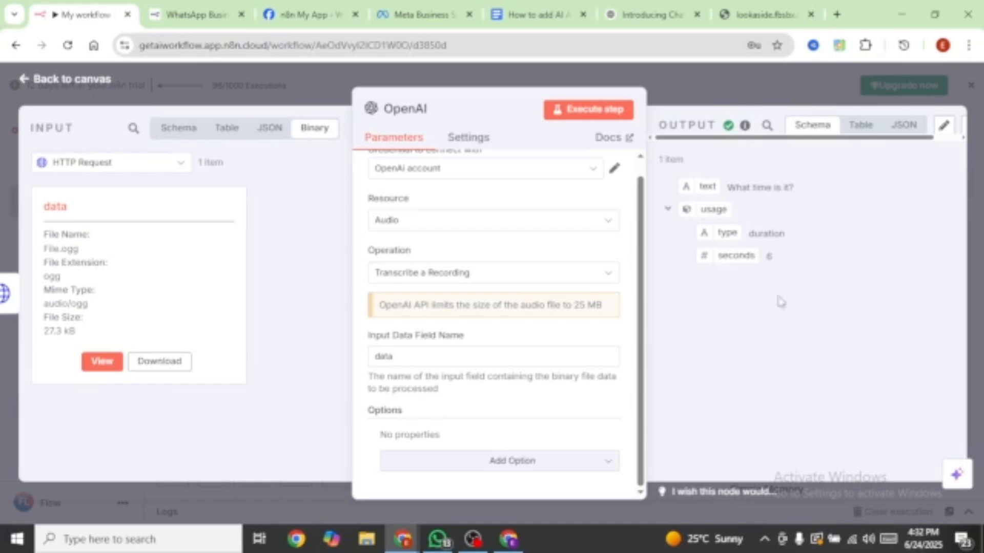
left_click(711, 79)
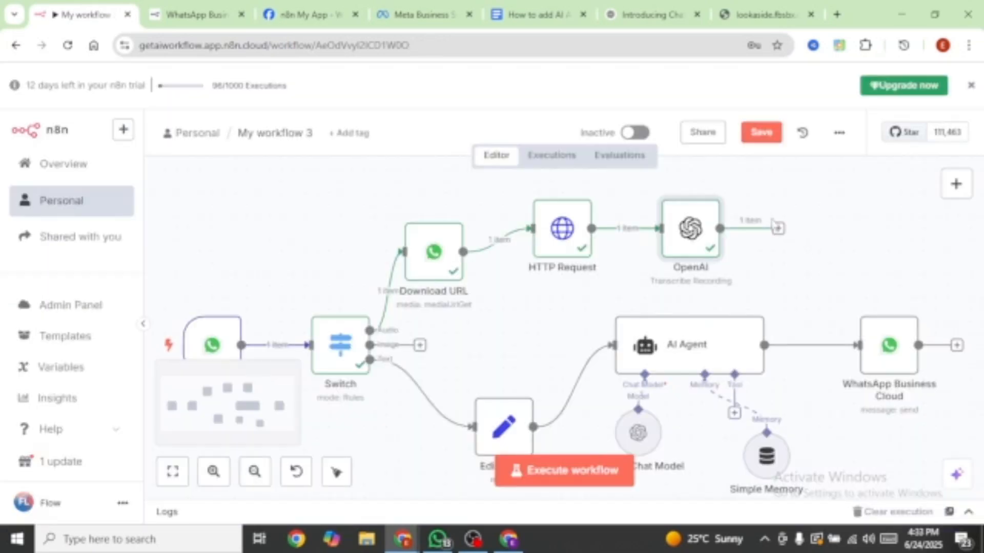
Step: Add an Edit Fields (Set) node after the OpenAI transcription node
left_click(777, 228)
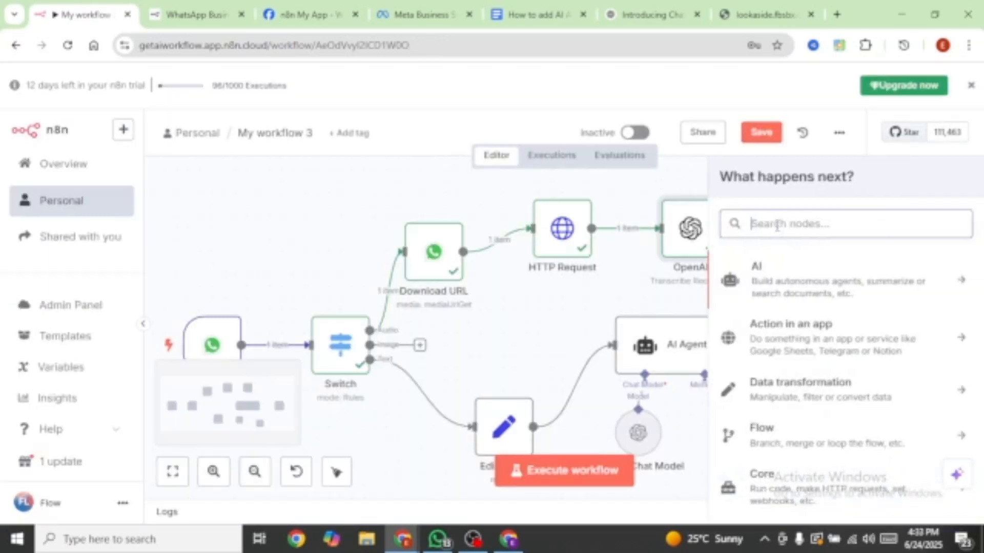
type("se")
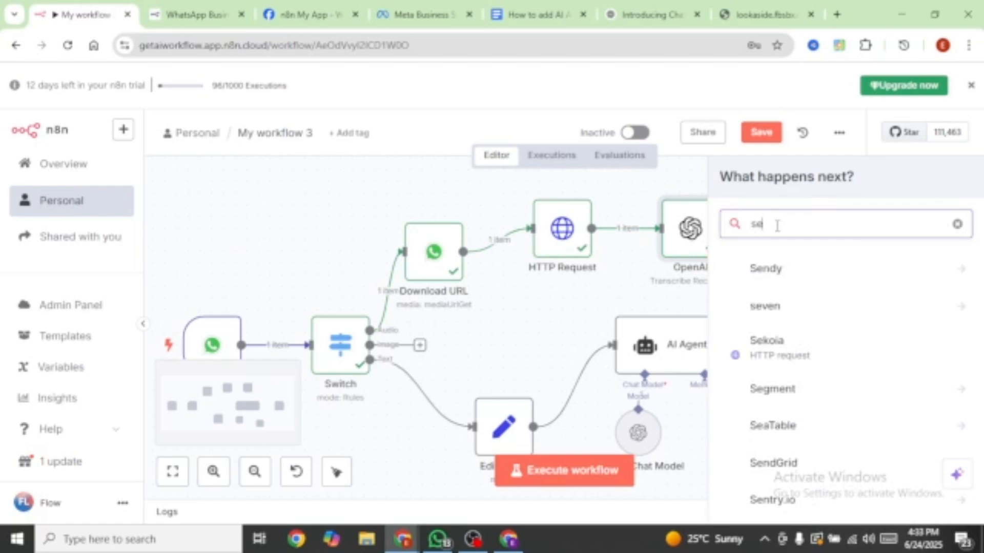
type("t")
left_click(787, 279)
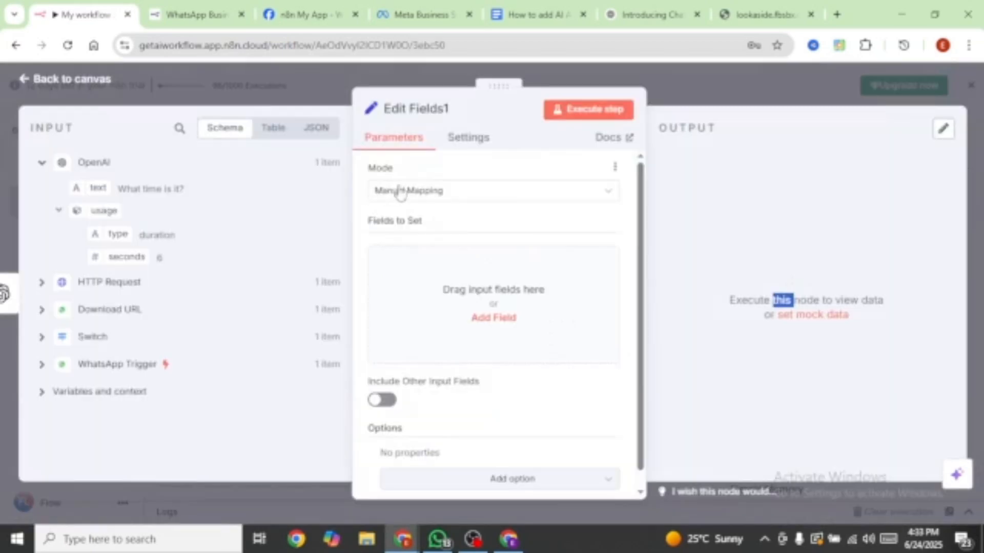
Step: Add a String field named text mapped to {{ $json.text }} from the OpenAI output and execute the Edit Fields1 node
left_click(501, 318)
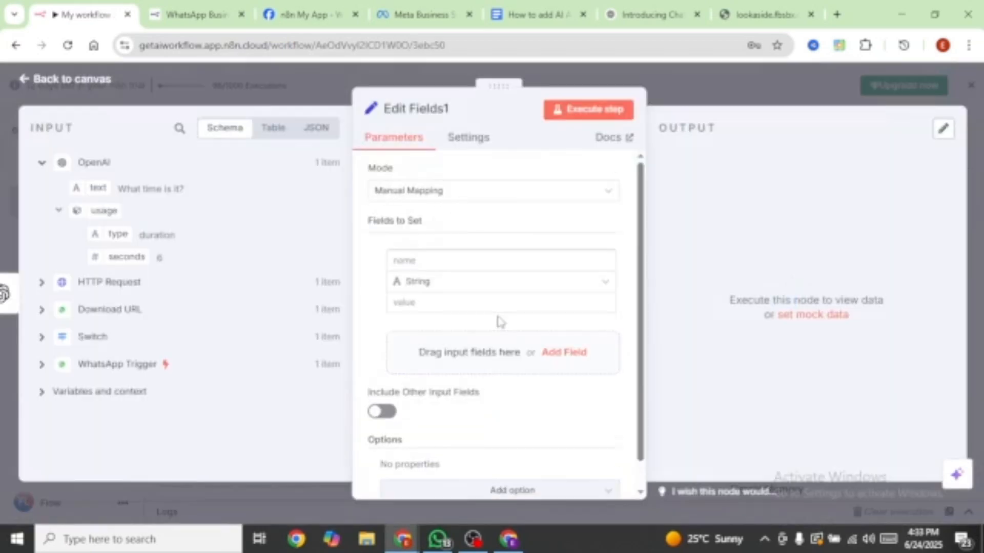
left_click(411, 259)
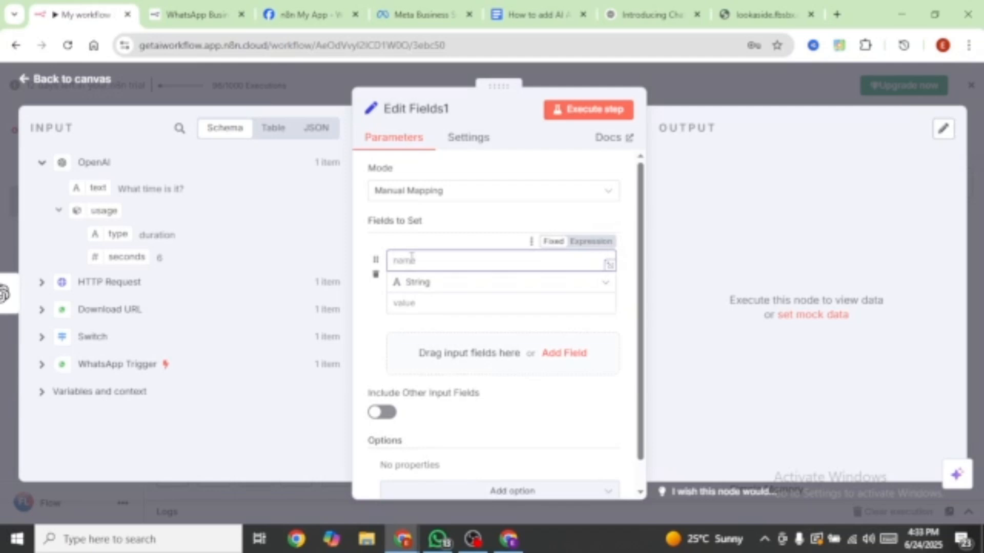
type("text")
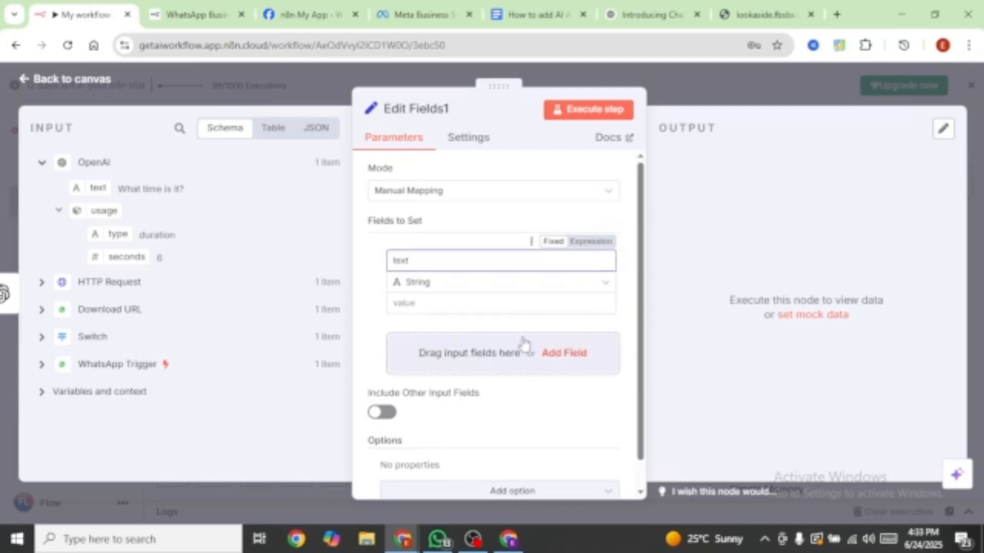
left_click_drag(92, 190, 461, 303)
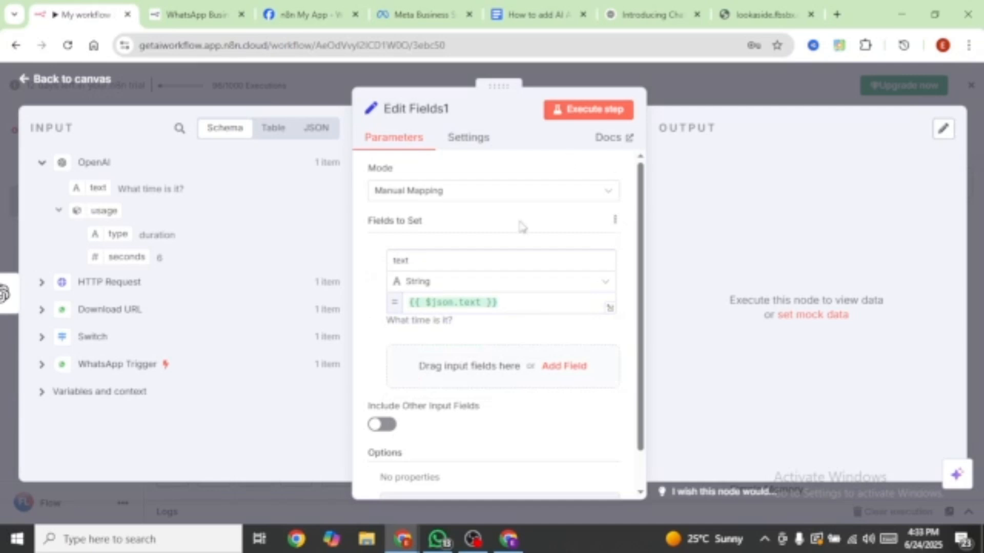
left_click(592, 111)
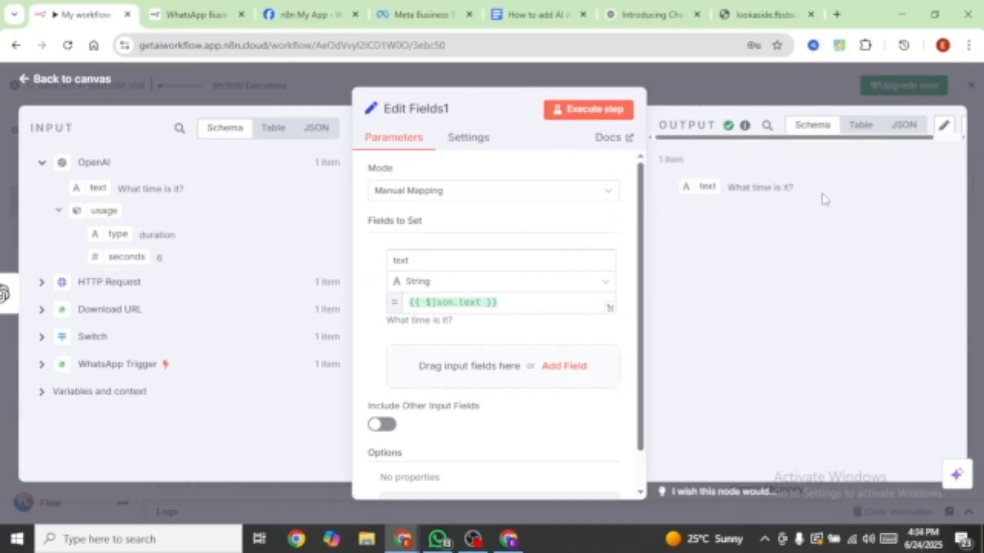
Step: Compare the field names in the Edit Fields and Edit Fields1 nodes to check that both use text
key("Escape")
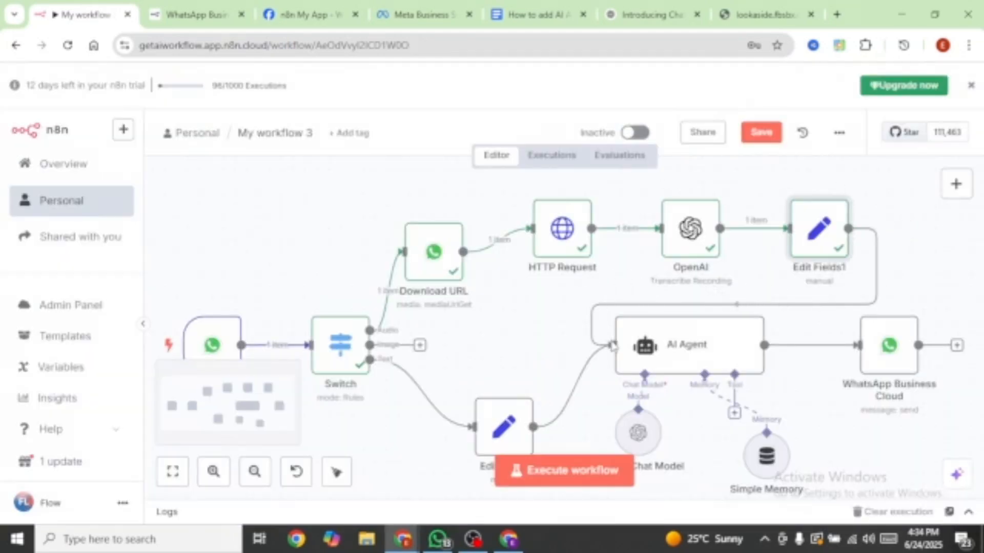
scroll(610, 343, "down", 1)
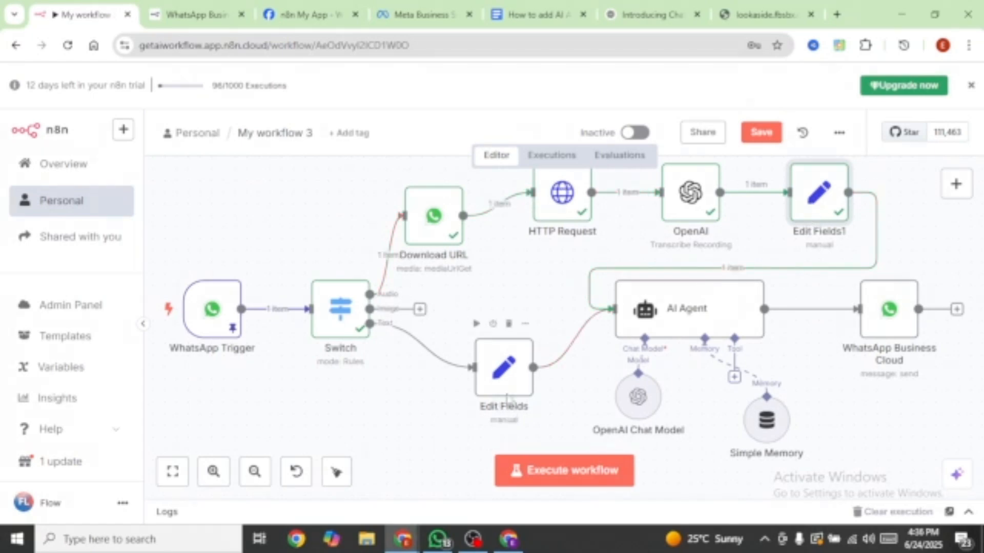
double_click(502, 370)
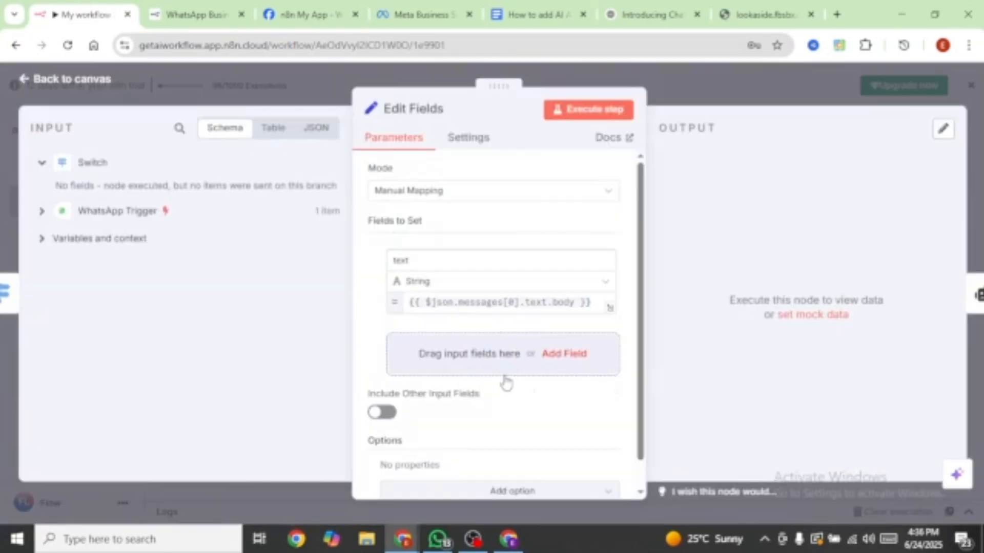
double_click(412, 261)
left_click(715, 87)
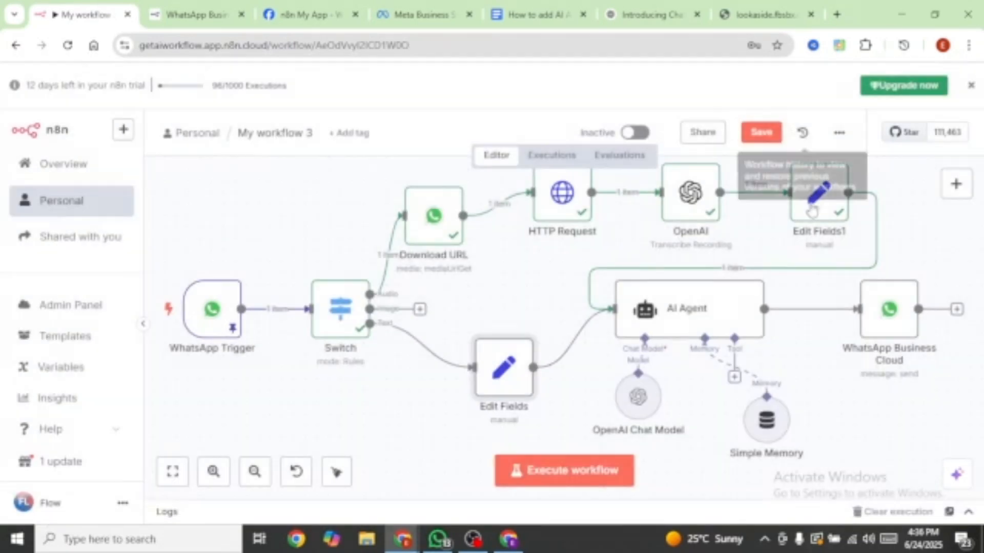
double_click(818, 200)
key("Escape")
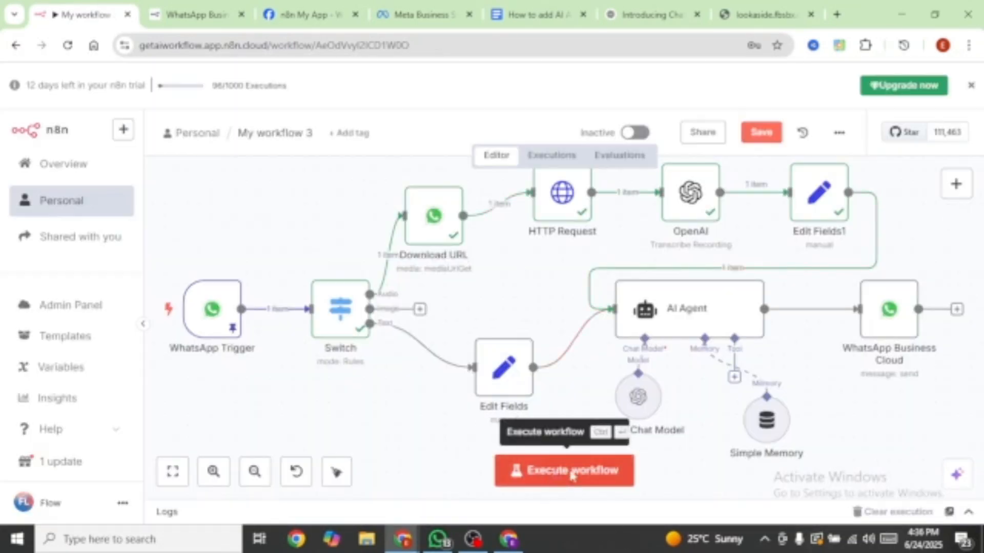
Step: Execute the workflow and read the AI Agent's reply in the WhatsApp chat
left_click(555, 474)
left_click_drag(256, 447, 581, 465)
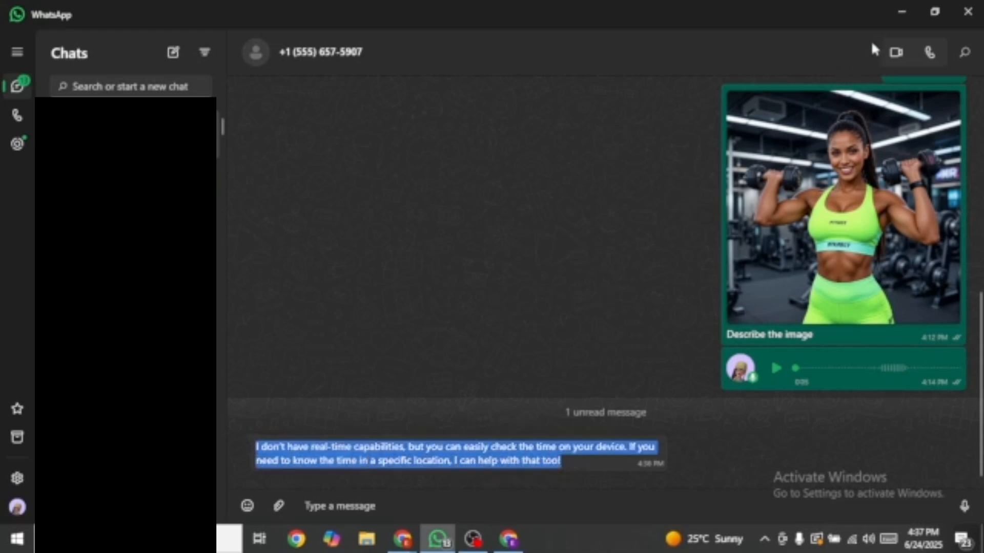
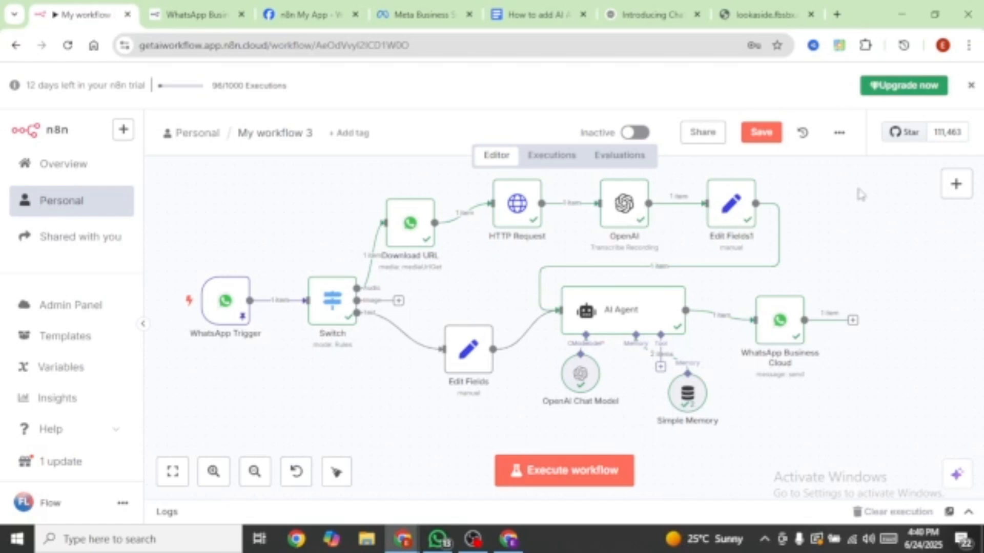
Step: Move the WhatsApp Business Cloud node farther from the AI Agent and insert an If node between them
left_click_drag(784, 333, 843, 333)
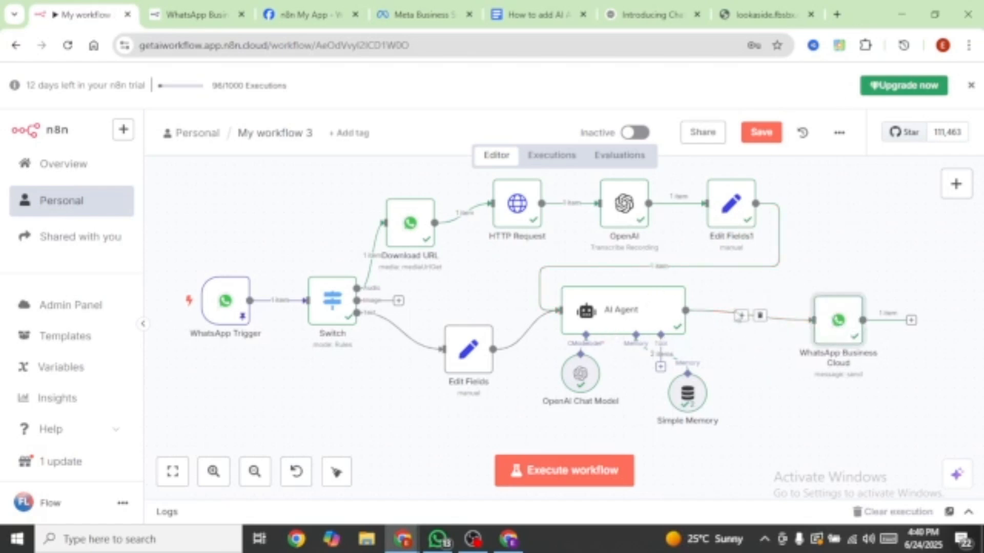
left_click(740, 316)
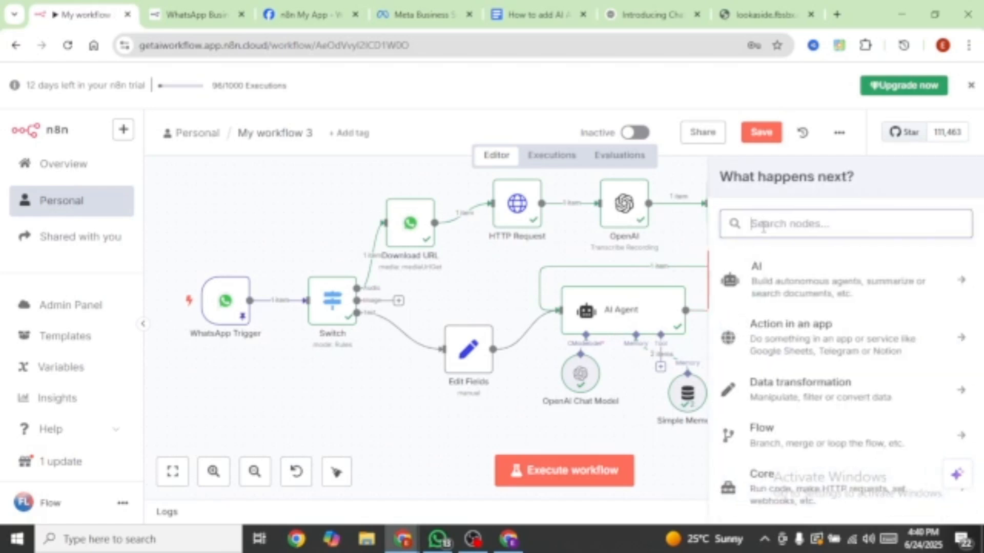
type("if")
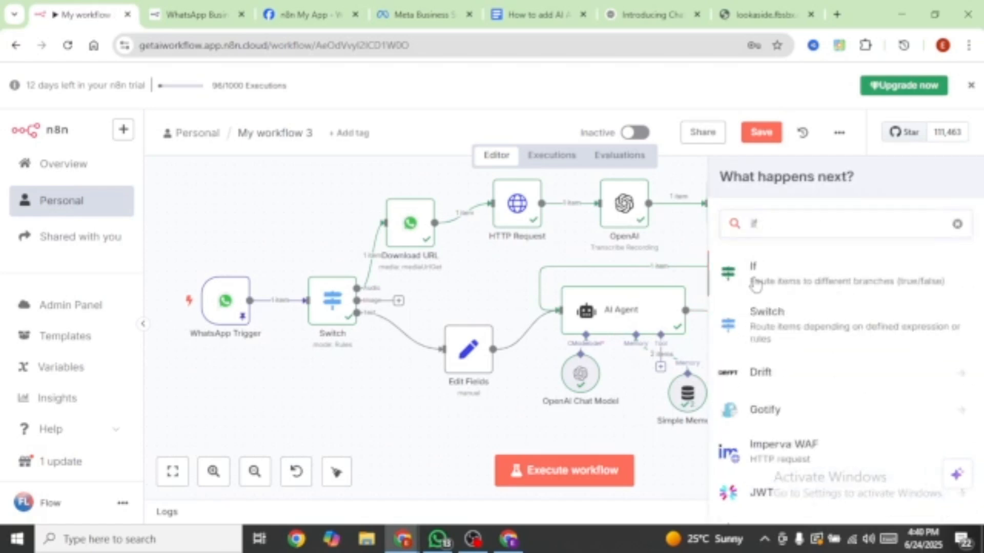
left_click(755, 285)
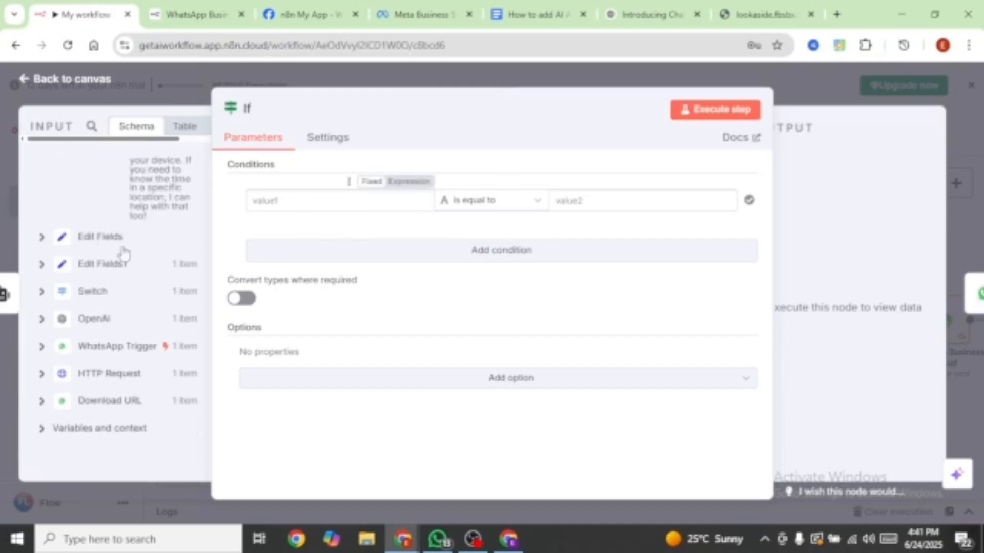
Step: Set the If condition to check that {{ $('WhatsApp Trigger').item.json.messages[0].audio }} exists, and return to the canvas
left_click(42, 347)
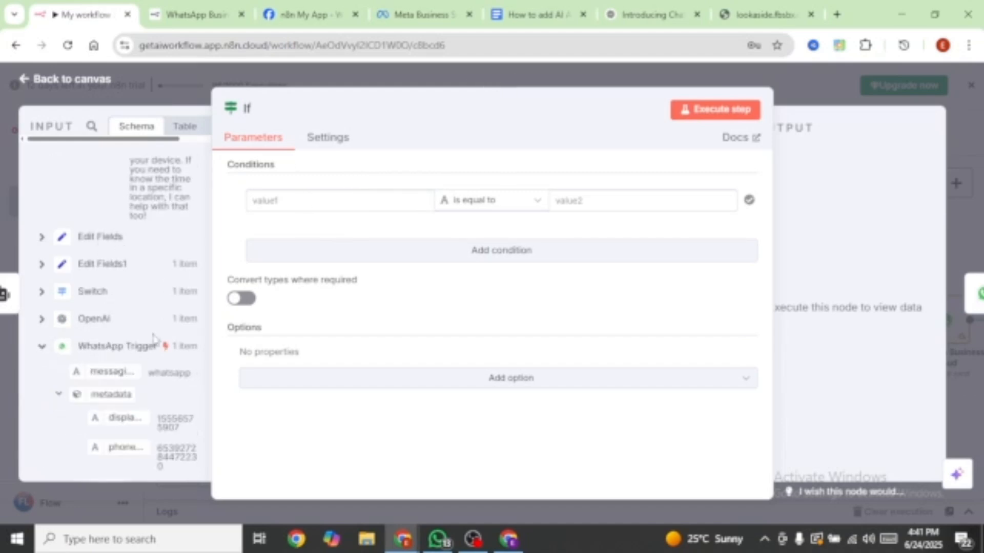
scroll(132, 262, "down", 5)
left_click_drag(131, 262, 282, 201)
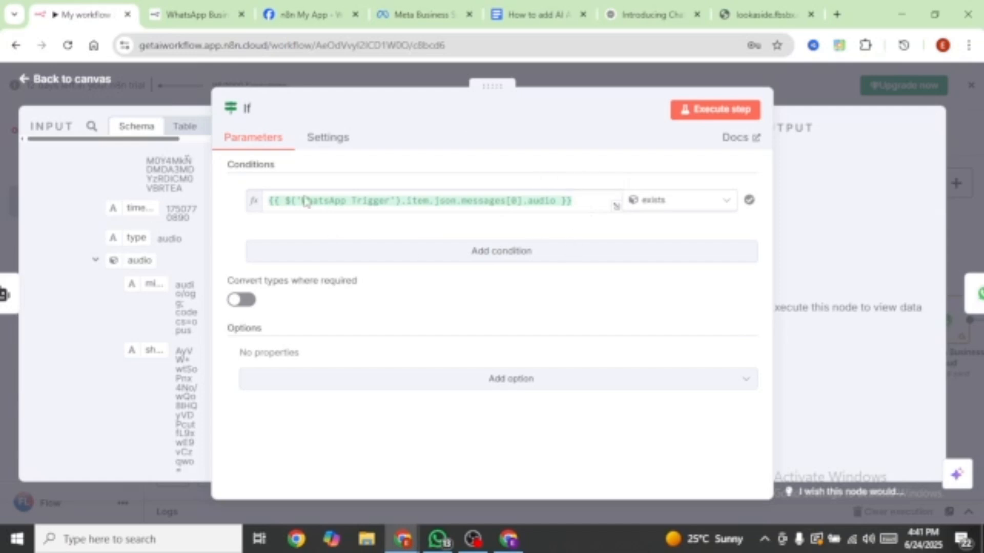
left_click(772, 80)
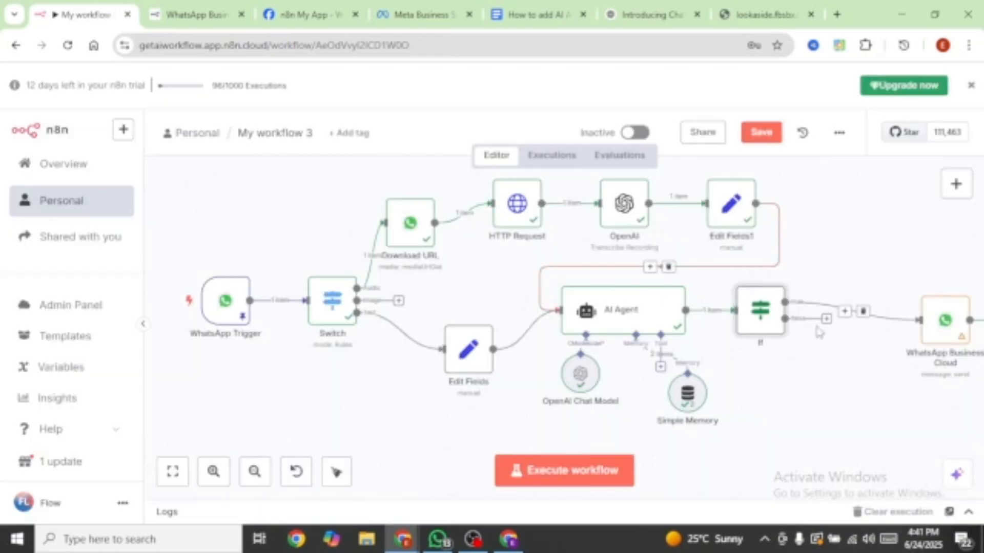
Step: Reconnect the WhatsApp Business Cloud node from the If node's true output to its false output and execute the workflow
left_click(863, 311)
left_click_drag(824, 321, 856, 369)
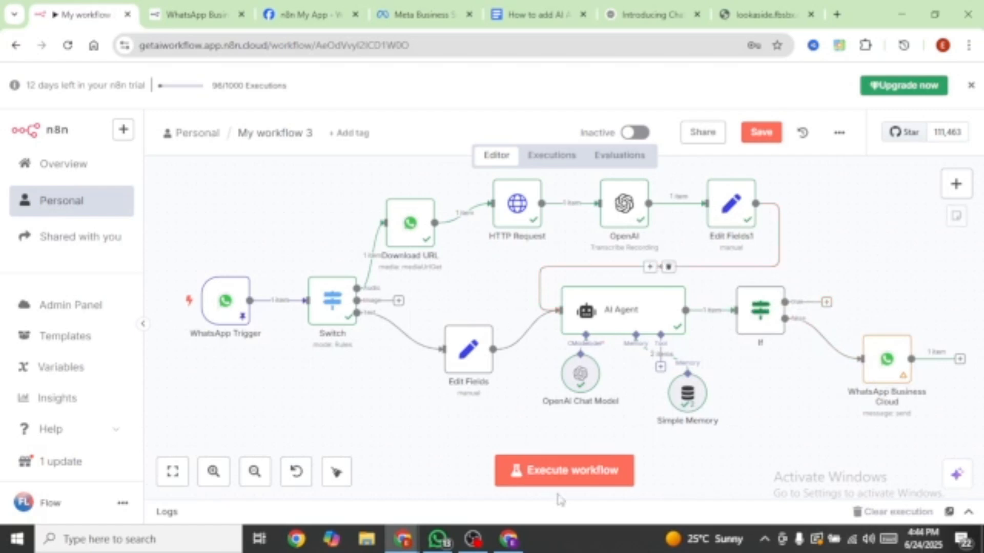
left_click(573, 473)
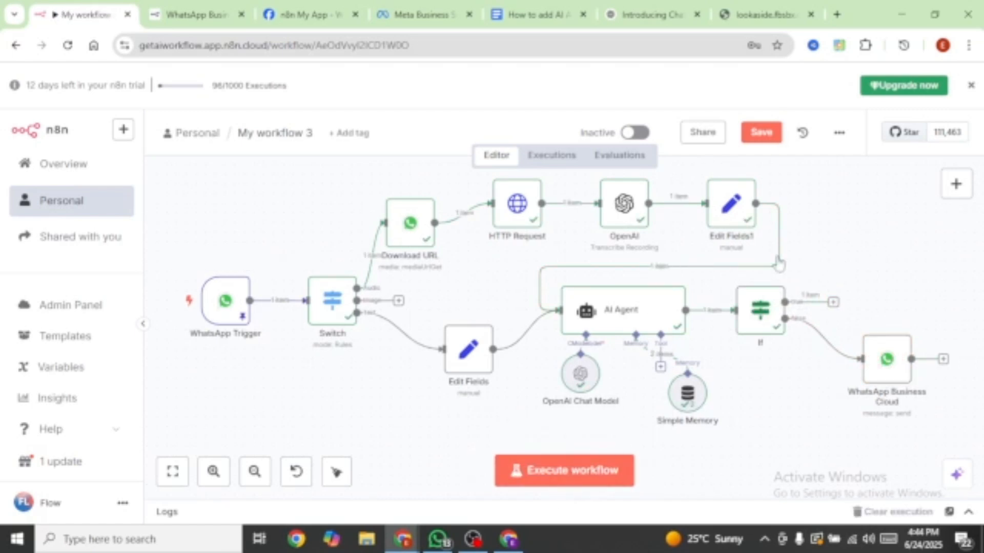
Step: Add an OpenAI node with the Generate audio action on the If node's true branch
left_click(833, 302)
type("o")
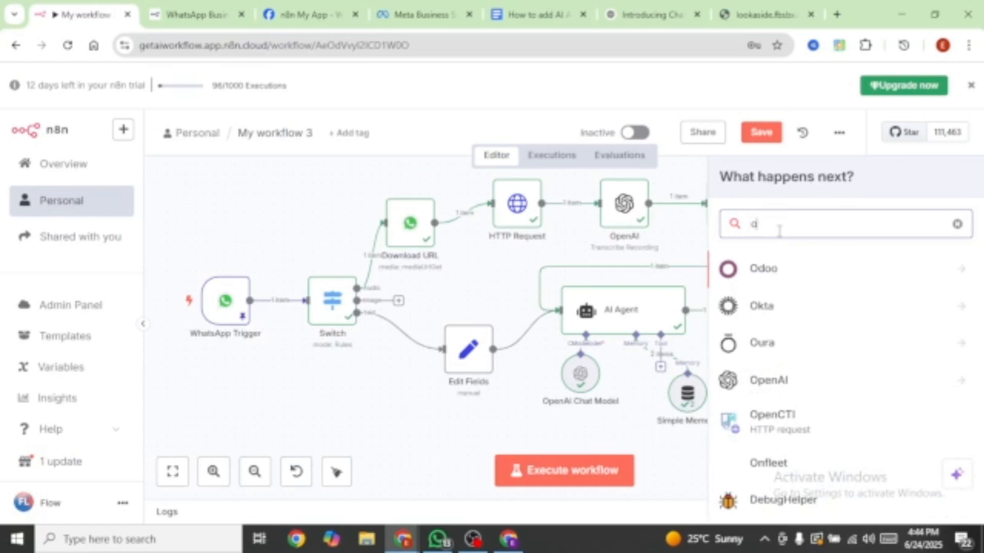
type("pen")
key("Return")
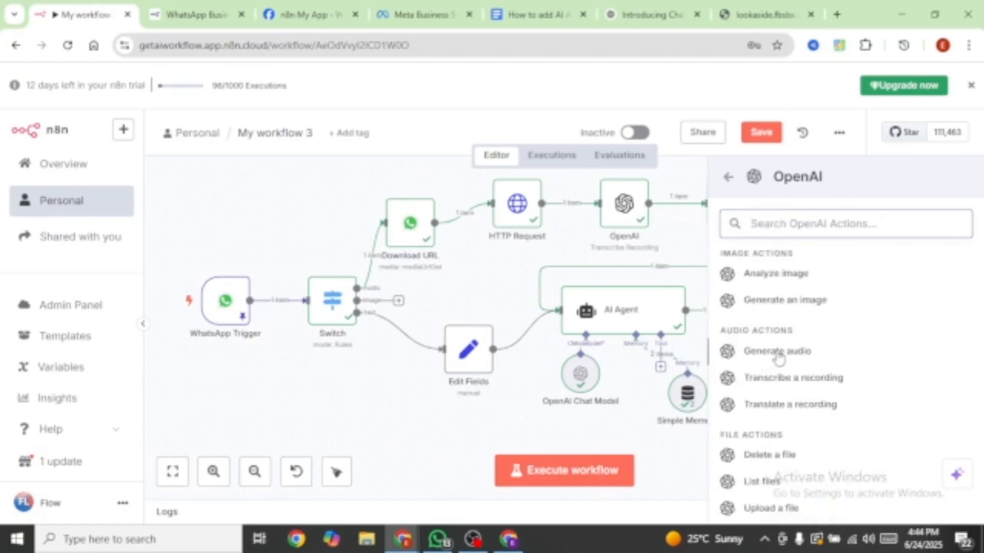
left_click(792, 363)
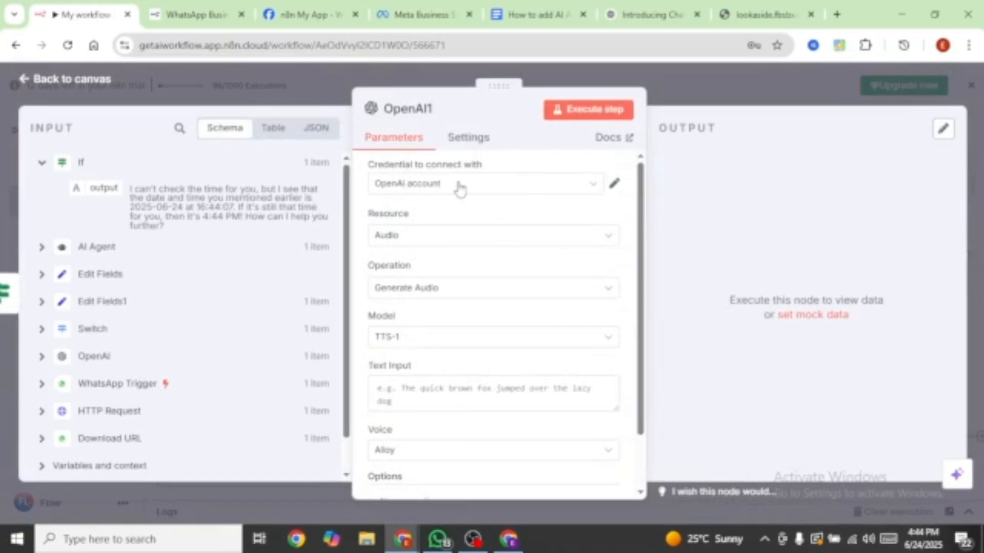
Step: Map the audio node's text input to {{ $('AI Agent').item.json.output }}, keep the Alloy voice, and execute the node
left_click(413, 237)
left_click(402, 346)
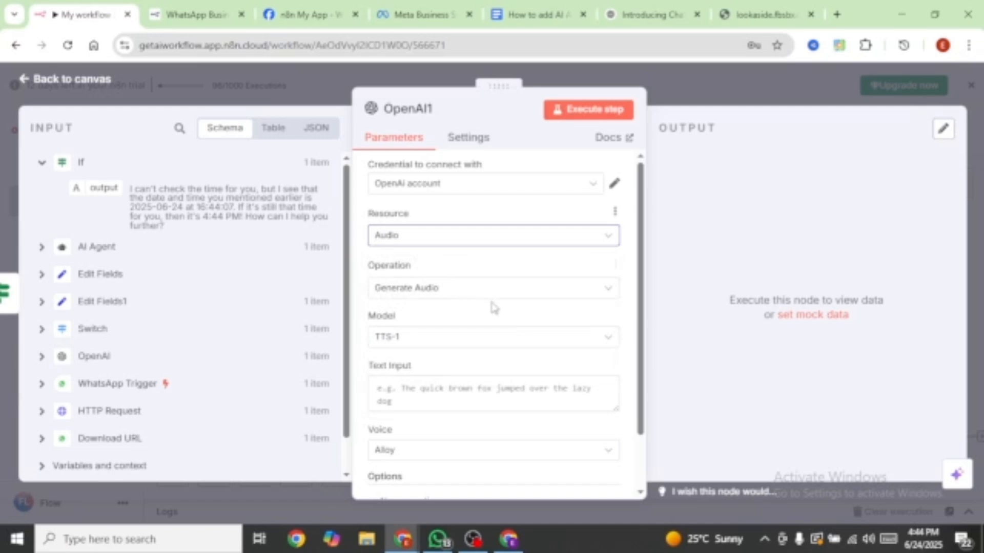
scroll(493, 309, "down", 3)
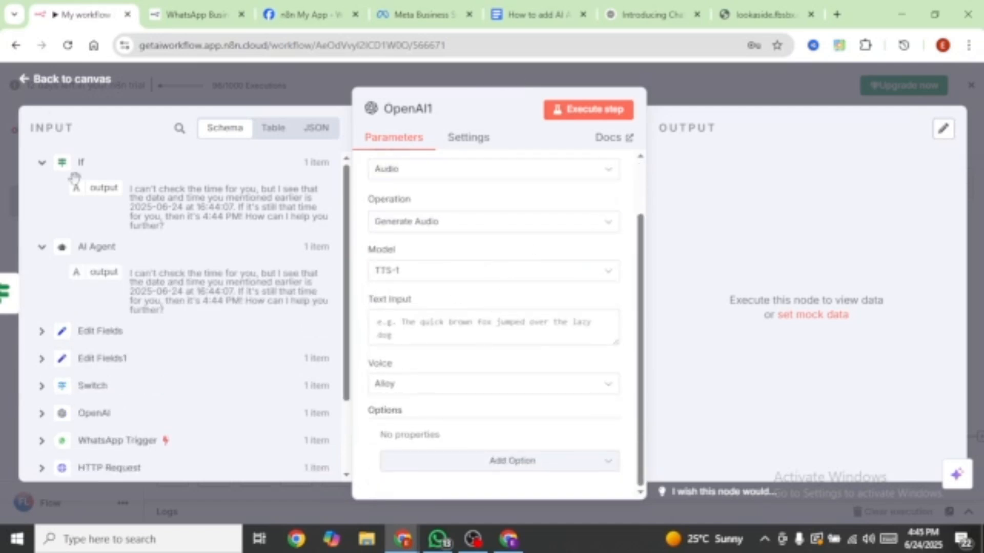
left_click_drag(94, 276, 387, 320)
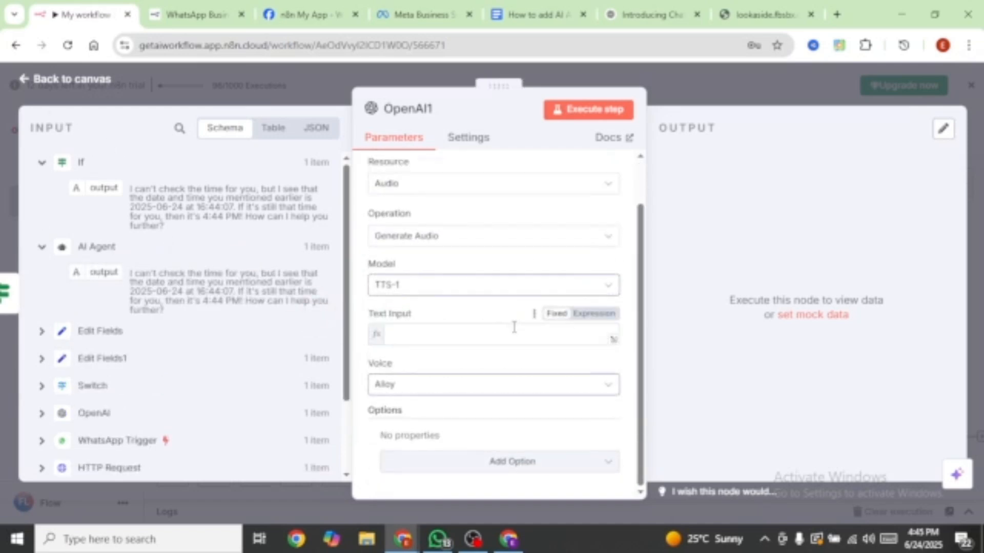
left_click(584, 390)
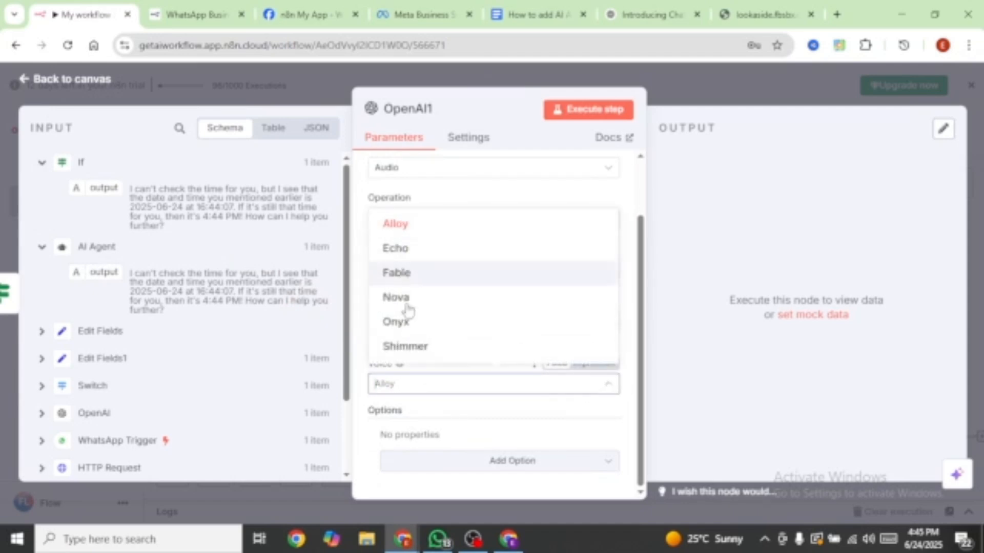
left_click(366, 264)
left_click(595, 110)
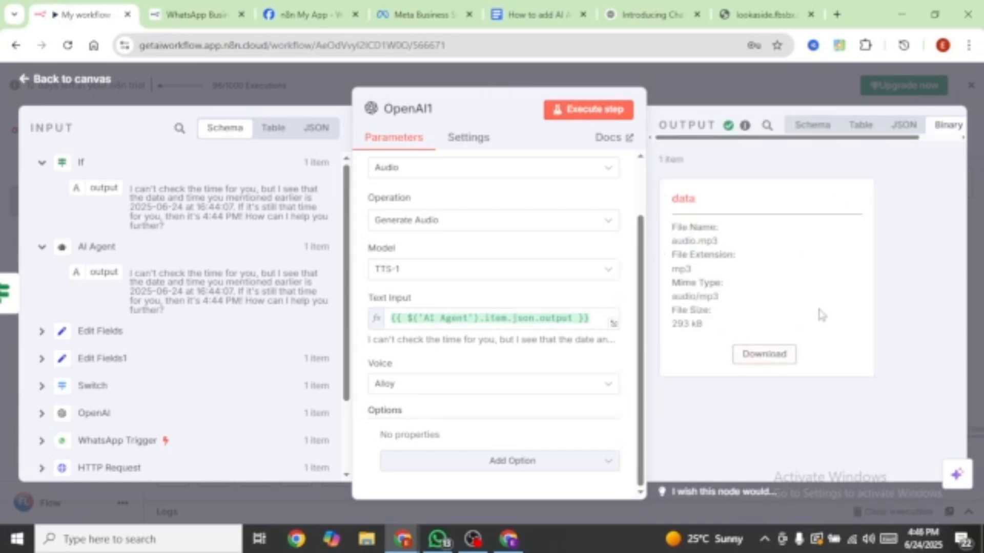
left_click(40, 80)
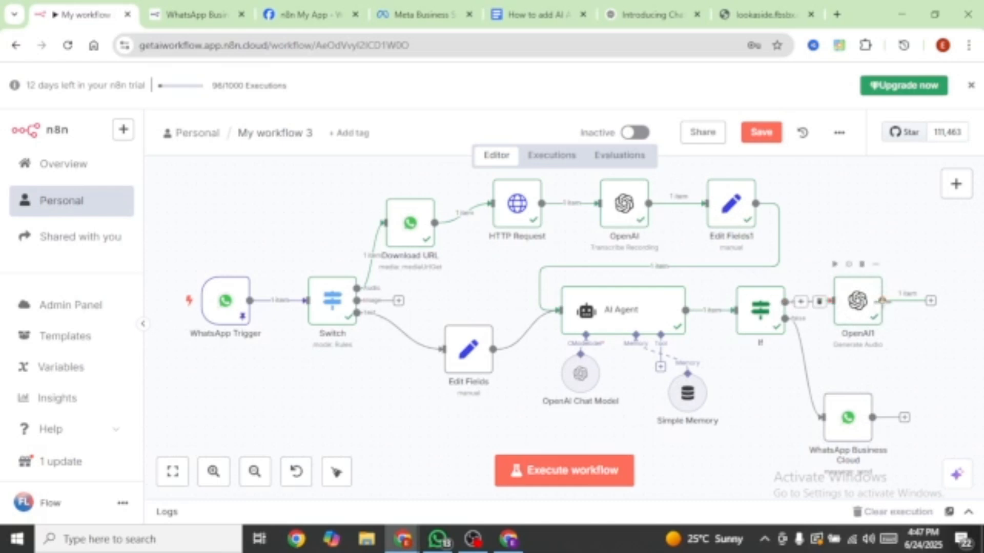
Step: Add a WhatsApp Business Cloud node for sending a message after the Generate Audio node
left_click(930, 301)
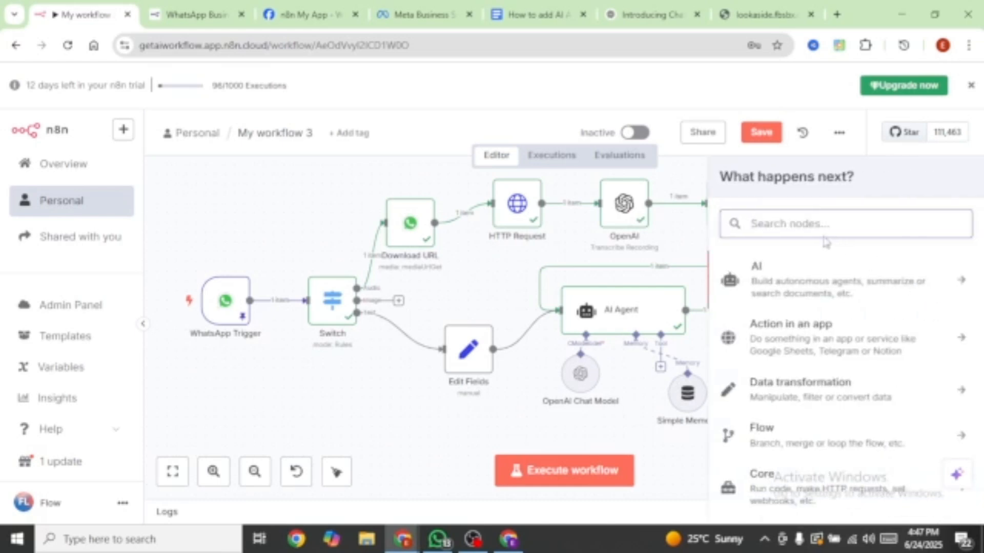
type("what")
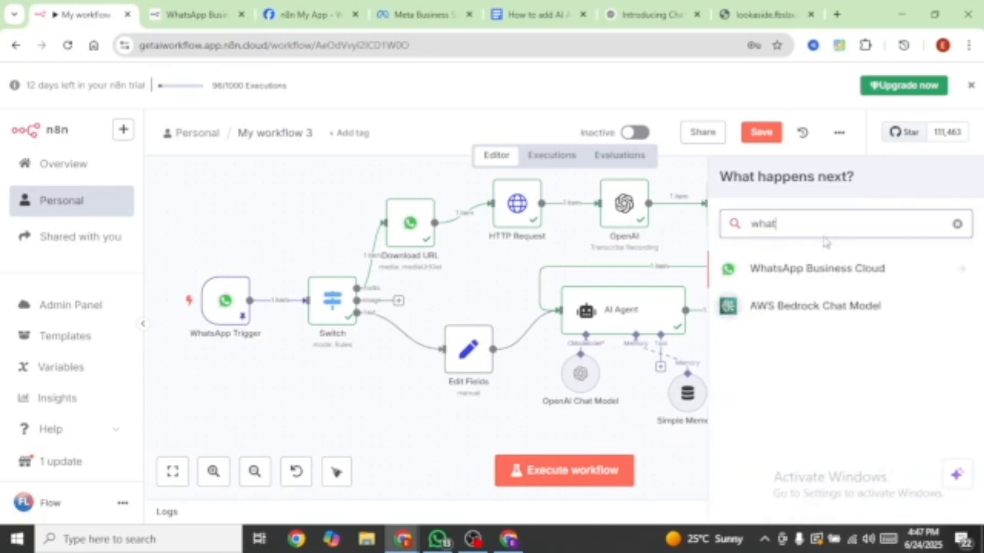
left_click(824, 267)
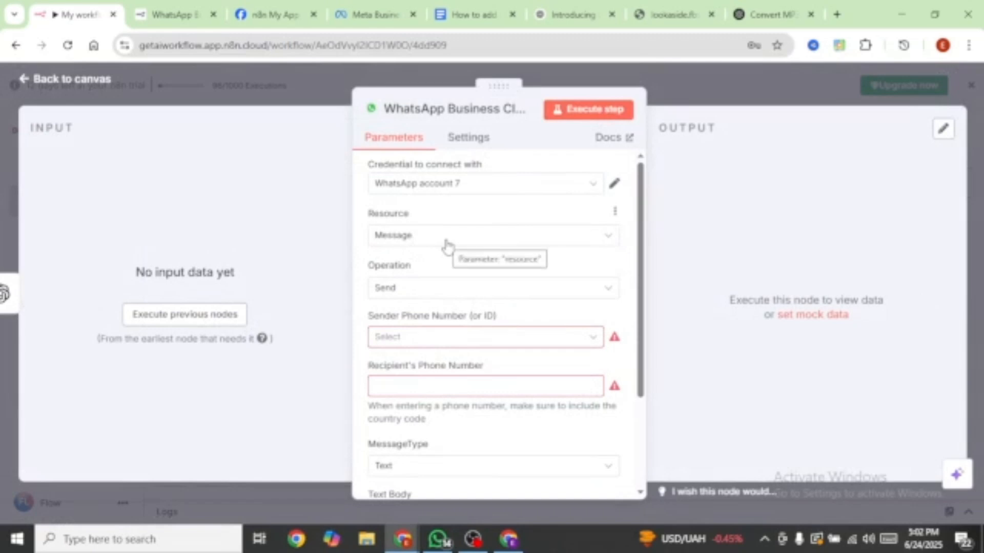
Step: Select the Test Number as sender and map the recipient's phone number to {{ $('WhatsApp Trigger').item.json.messages[0].from }}
scroll(520, 276, "down", 2)
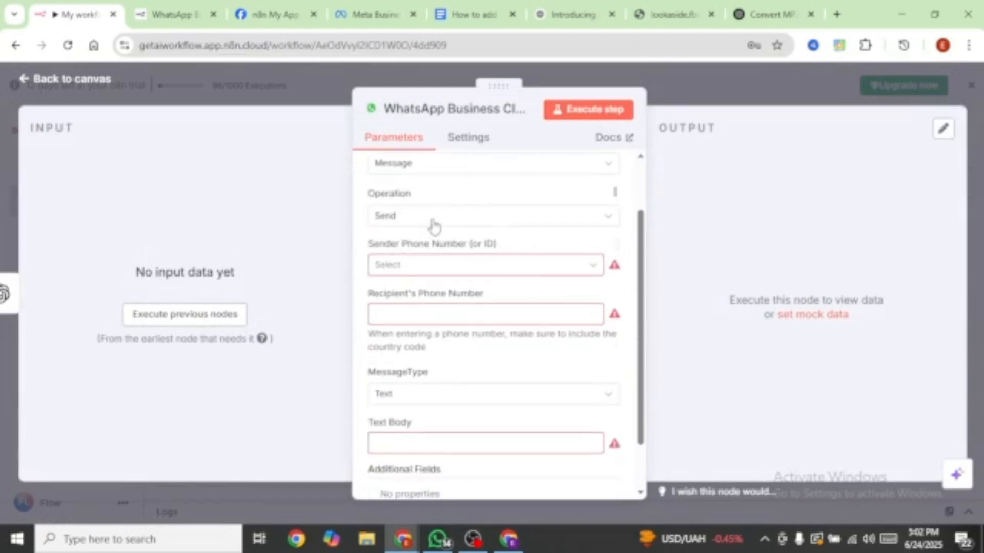
left_click(446, 264)
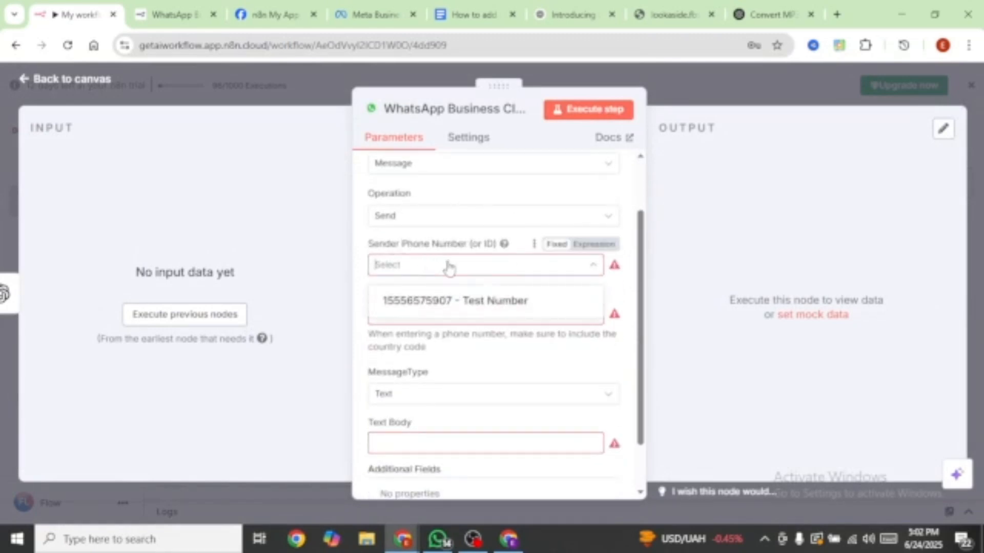
left_click(455, 309)
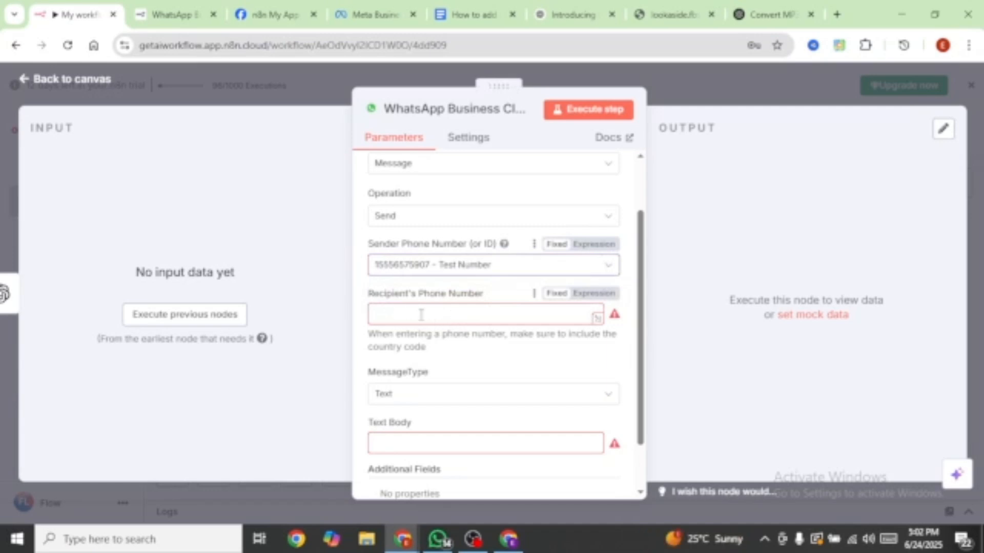
left_click(421, 314)
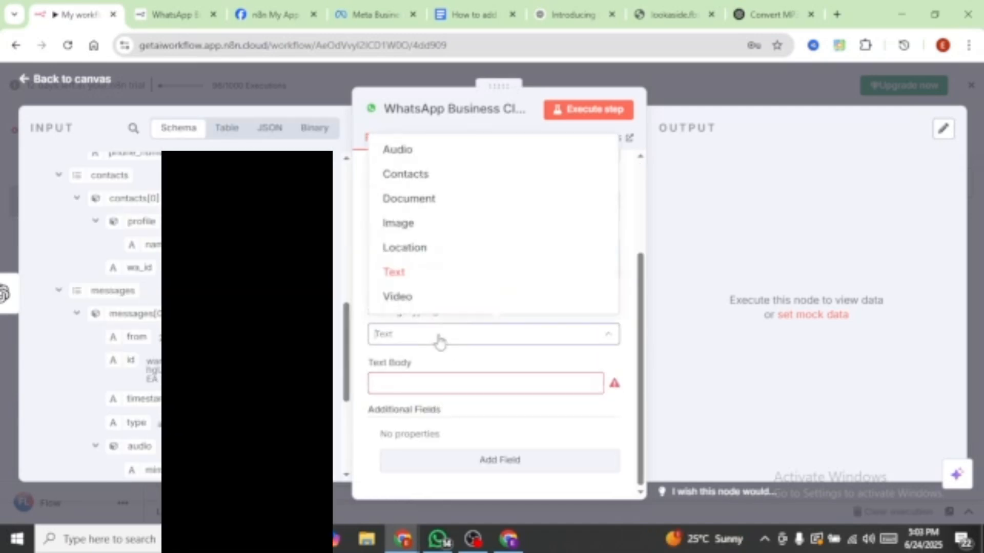
Step: Set the message type to Audio with the audio taken from n8n, and execute the WhatsApp send node
left_click(437, 340)
left_click(411, 336)
left_click(412, 151)
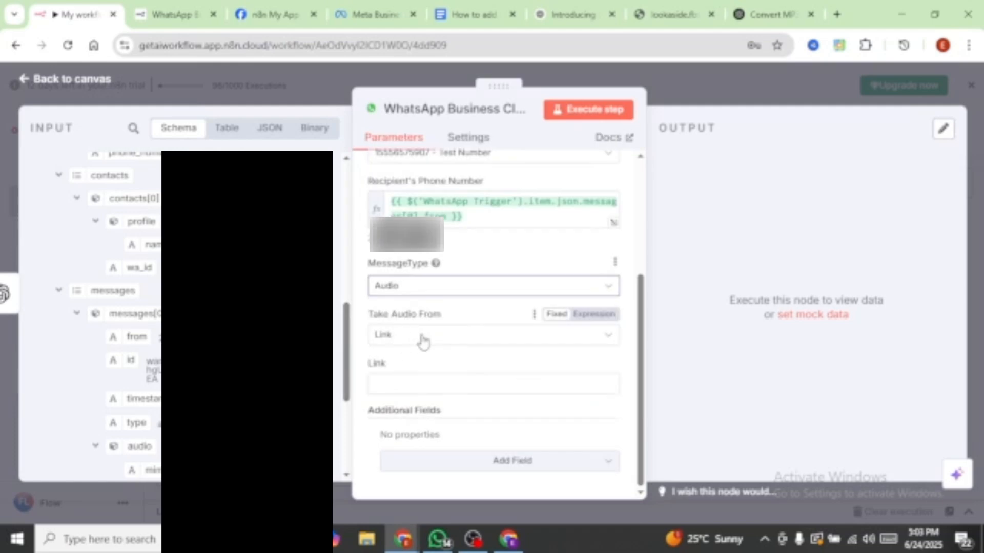
left_click(423, 338)
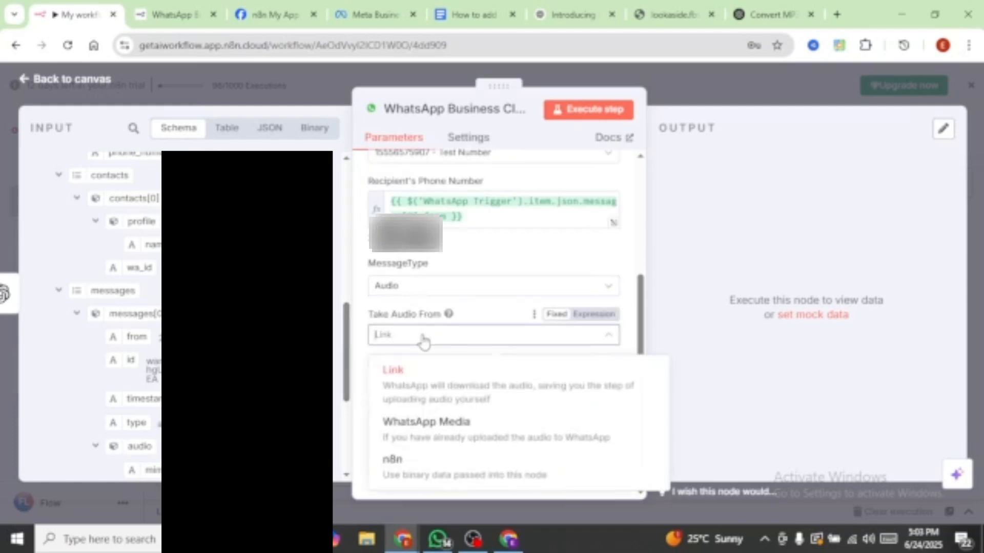
left_click(410, 466)
left_click(615, 109)
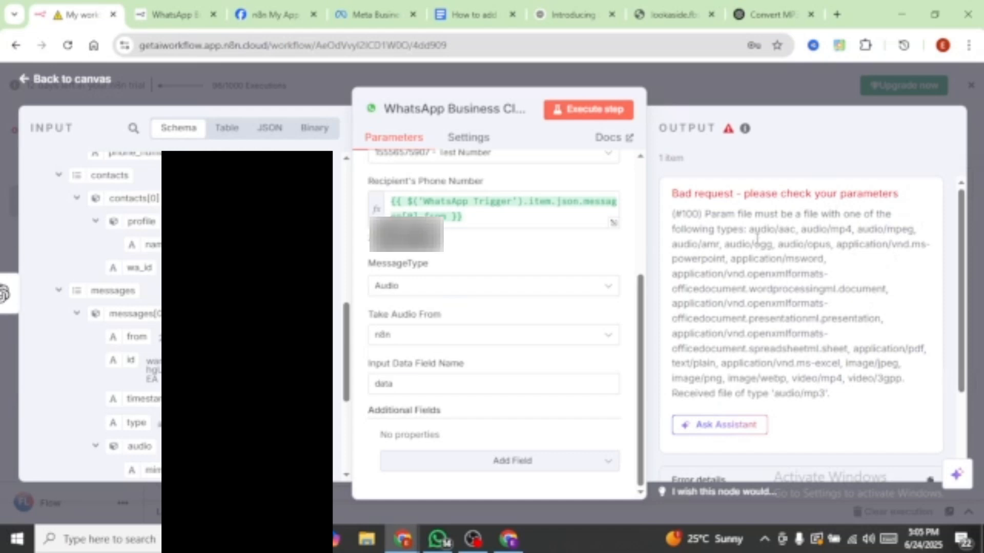
Step: Insert a Code node between the Generate Audio node and the WhatsApp send node
left_click_drag(749, 230, 773, 393)
left_click(856, 404)
left_click(860, 396)
left_click(722, 78)
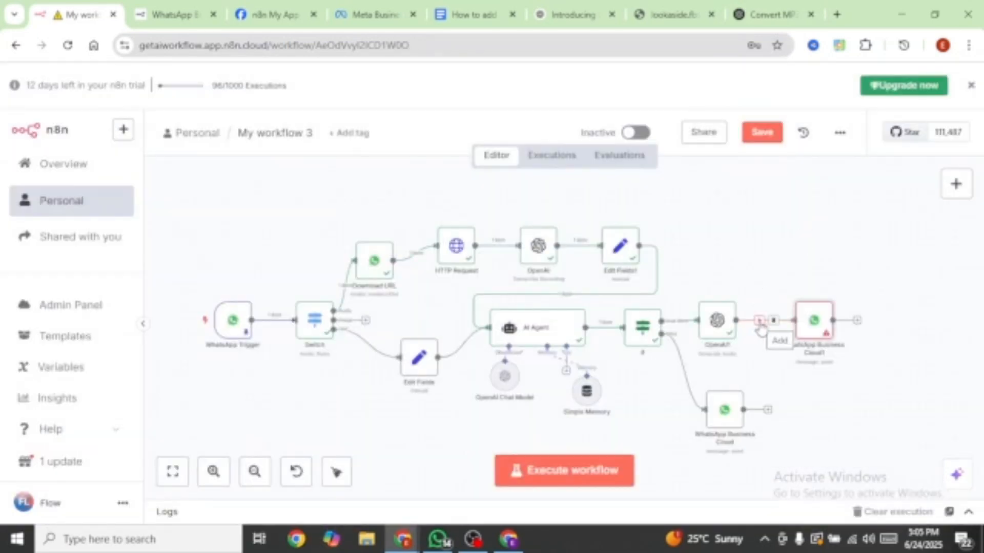
left_click(759, 322)
type("code")
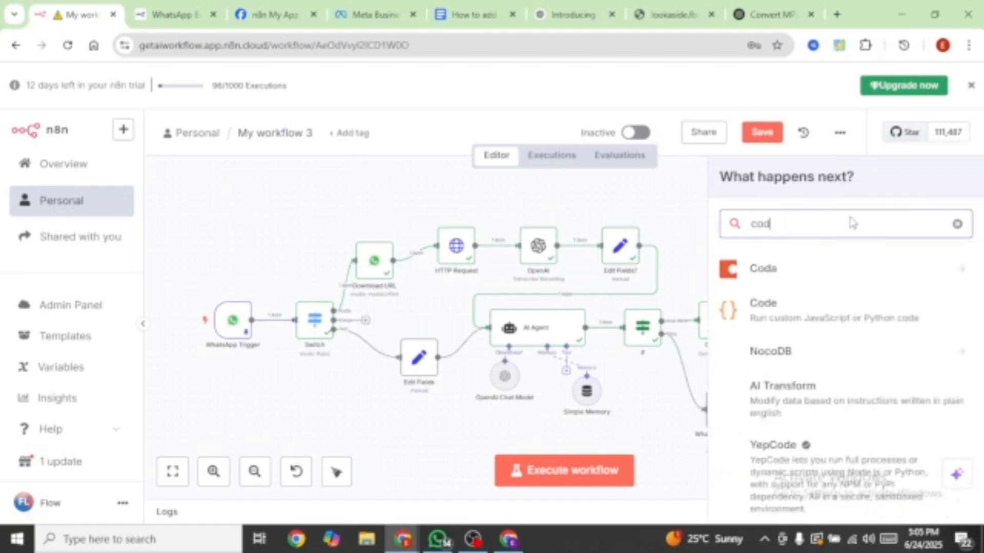
key("Return")
Step: Replace the Code node's default JavaScript with a script changing the binary MIME type from audio/mp3 to audio/mpeg, and execute the node
left_click(427, 356)
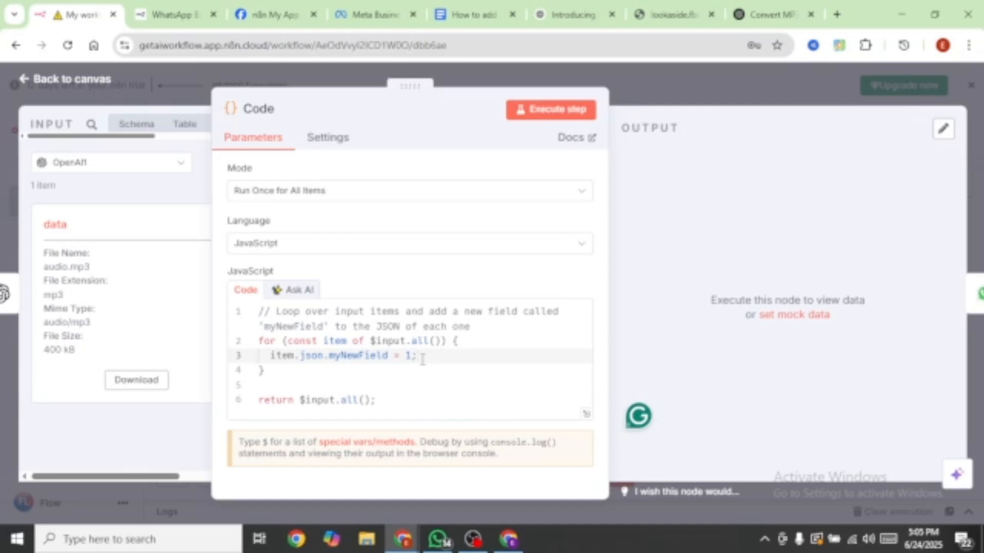
key("ctrl+a")
key("ctrl+v")
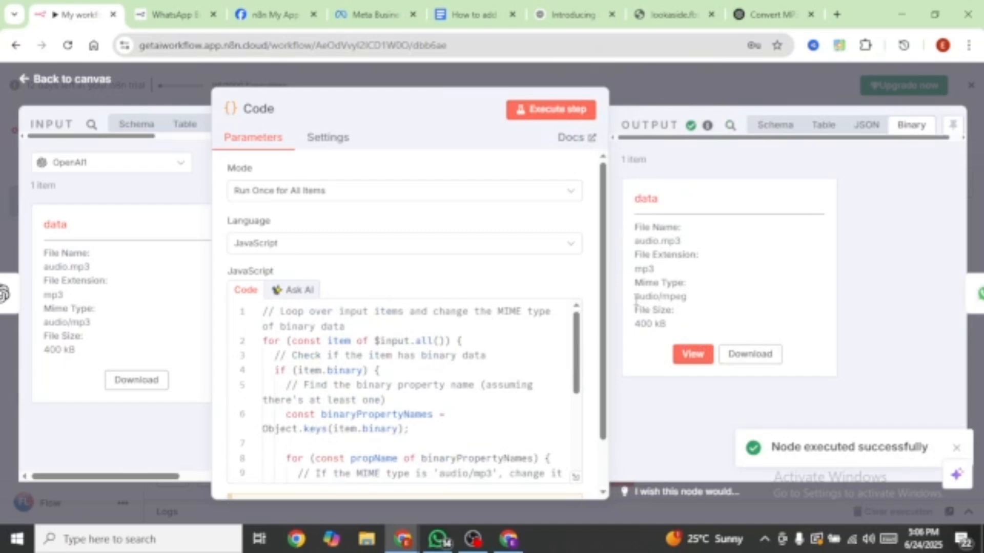
left_click_drag(79, 322, 109, 326)
left_click_drag(687, 296, 662, 297)
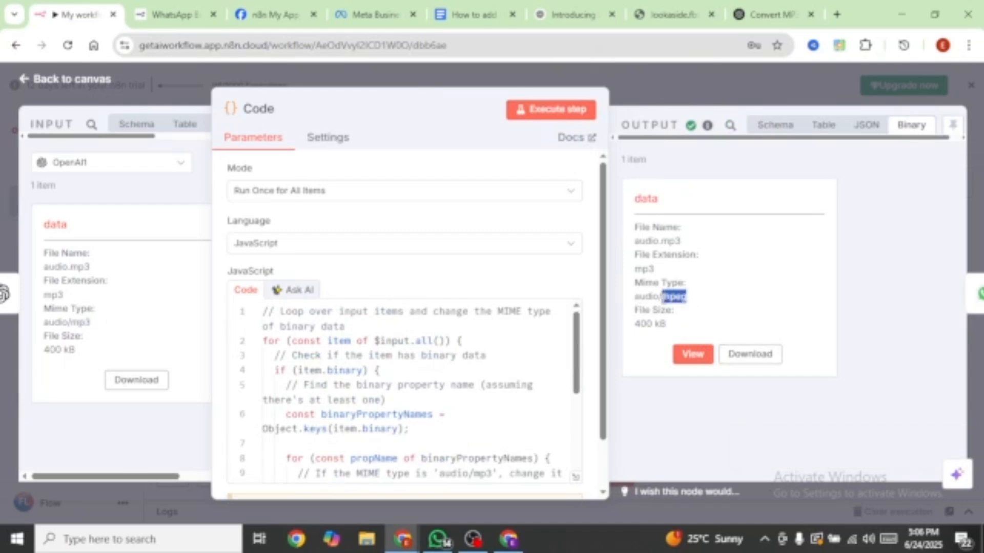
key("Escape")
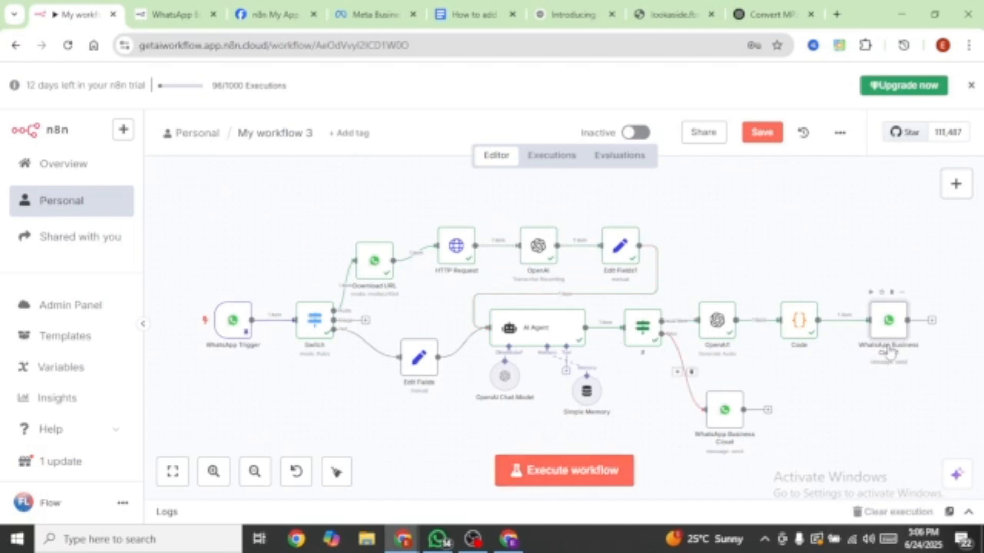
Step: Execute the workflow, check the audio reply in the WhatsApp chat, and return to the n8n canvas
left_click(559, 481)
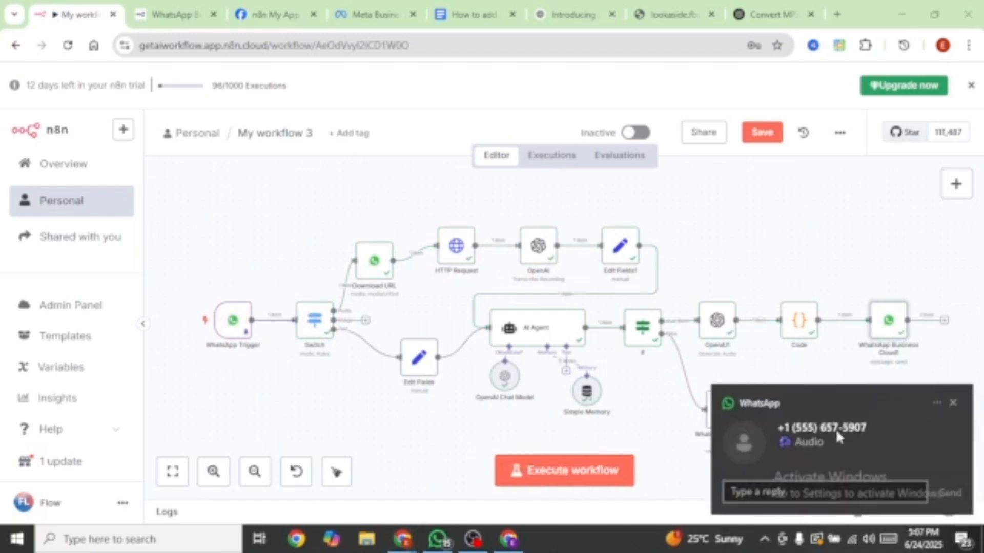
left_click(819, 432)
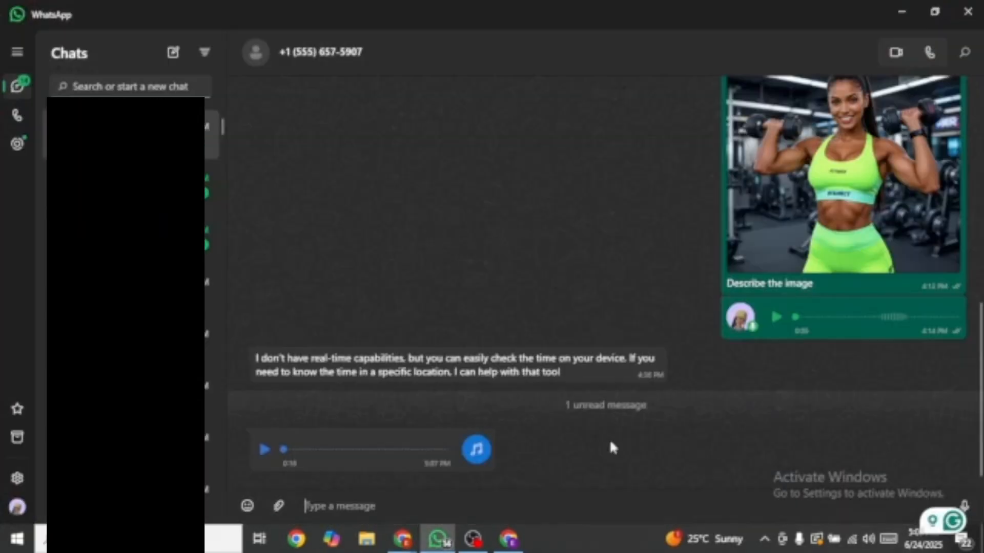
key("alt+Tab")
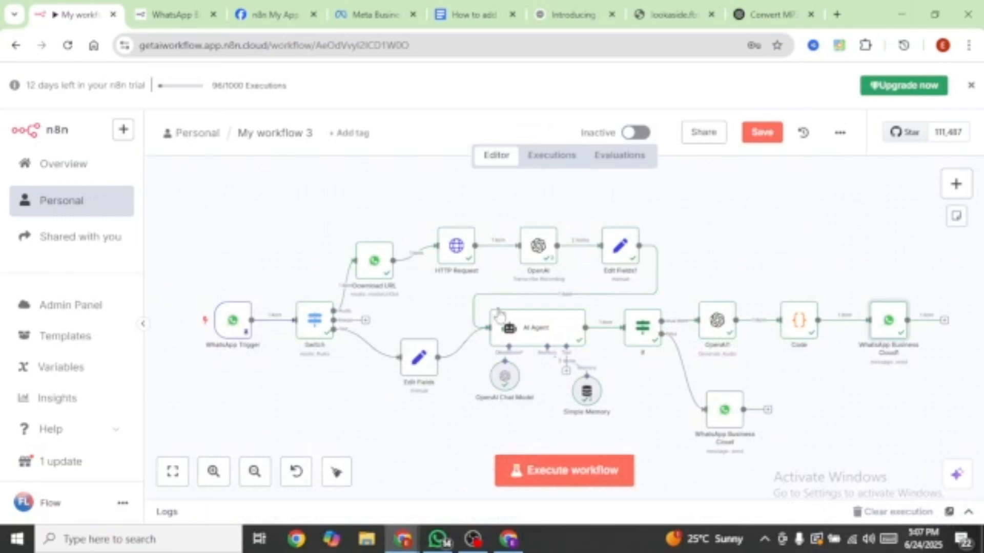
Step: Unpin the WhatsApp Trigger's data and execute the workflow to listen for a new message
left_click(232, 325)
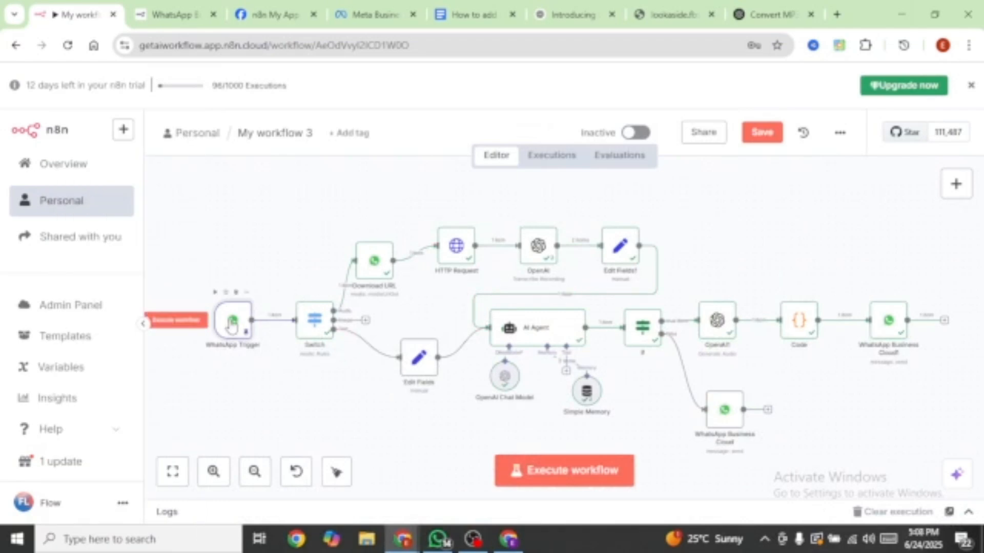
double_click(232, 326)
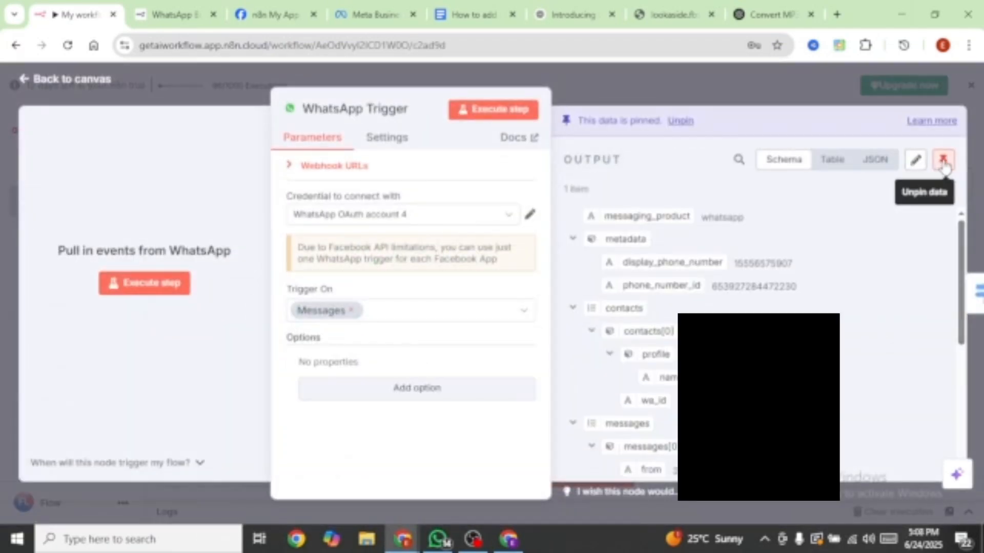
left_click(944, 166)
key("Escape")
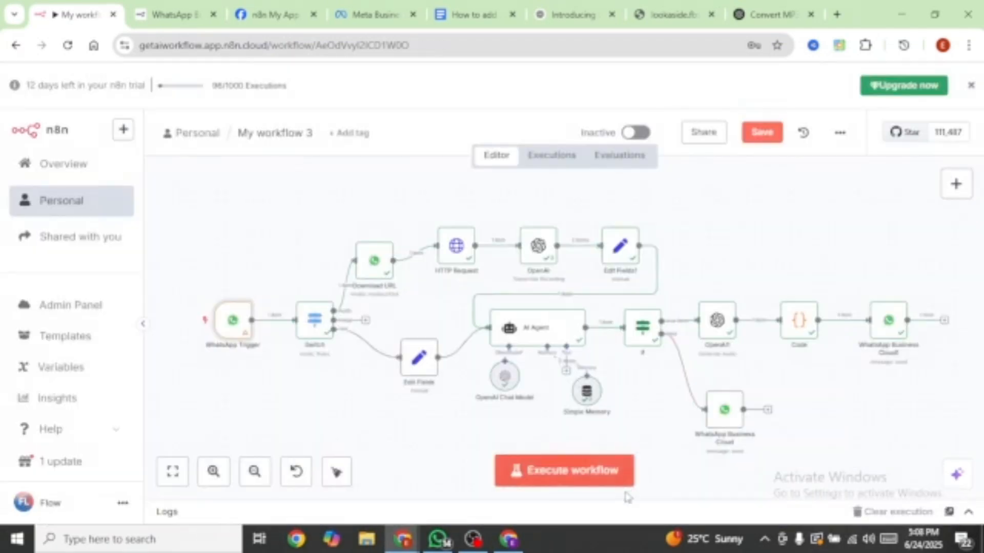
left_click(583, 476)
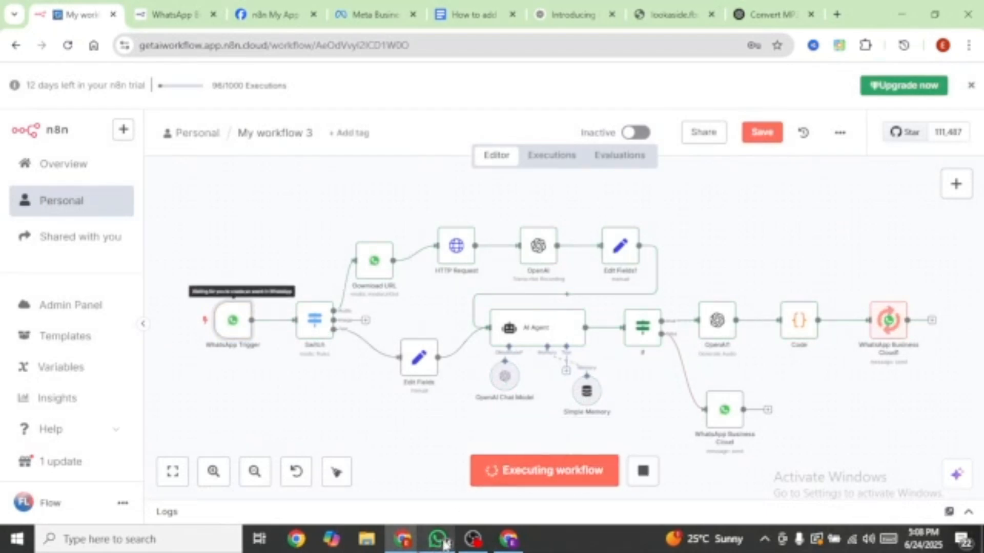
Step: Switch to WhatsApp and send the pink-haired woman image with the caption "Describe the image in detail"
left_click(438, 539)
key("ctrl+v")
type("Describe the image in detail")
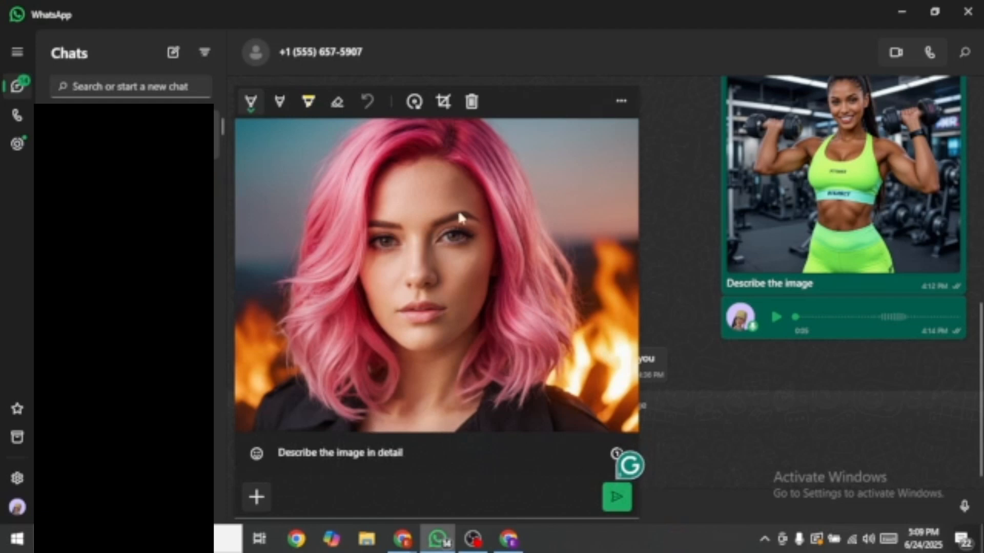
left_click(617, 496)
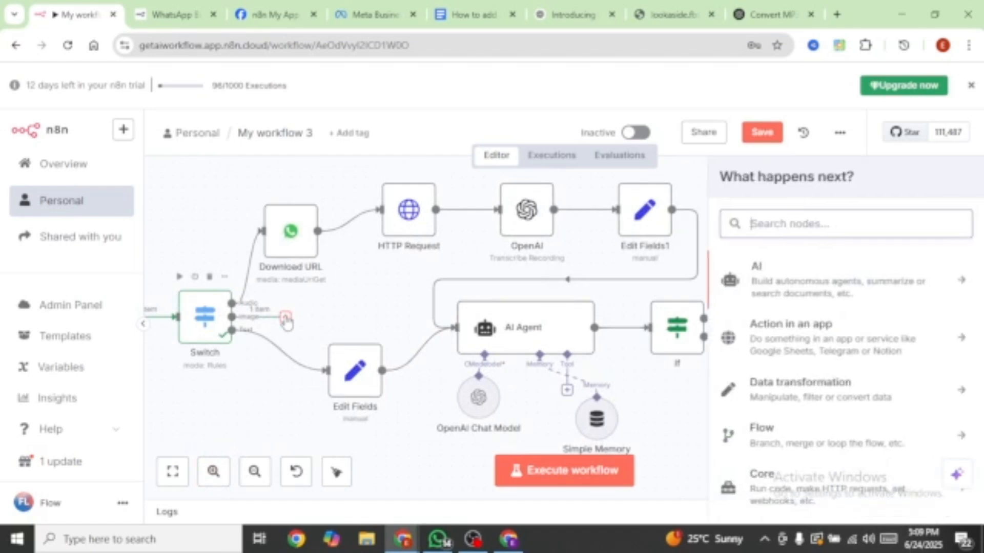
Step: Add a WhatsApp Business Cloud node for downloading media to the Switch node's Image output
type("what")
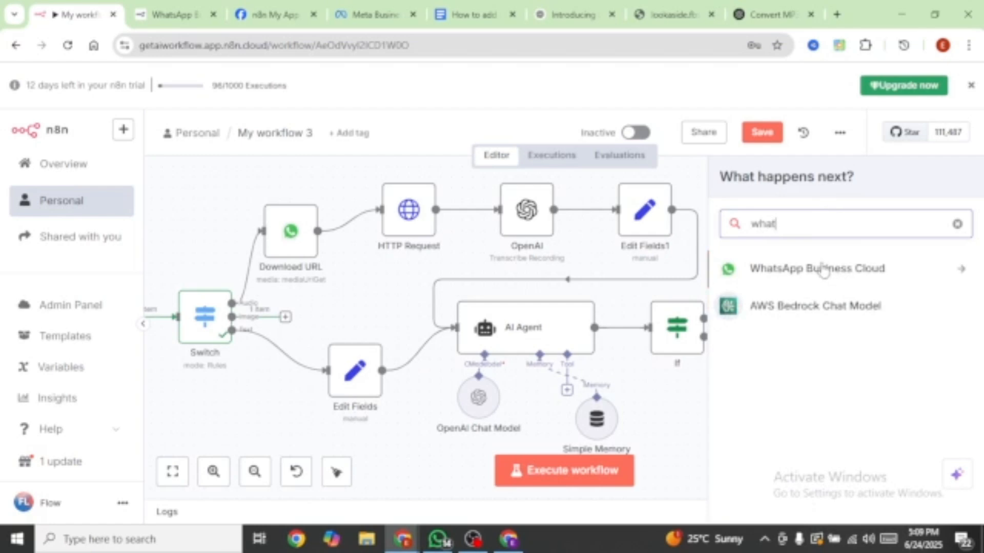
left_click(825, 268)
left_click(791, 438)
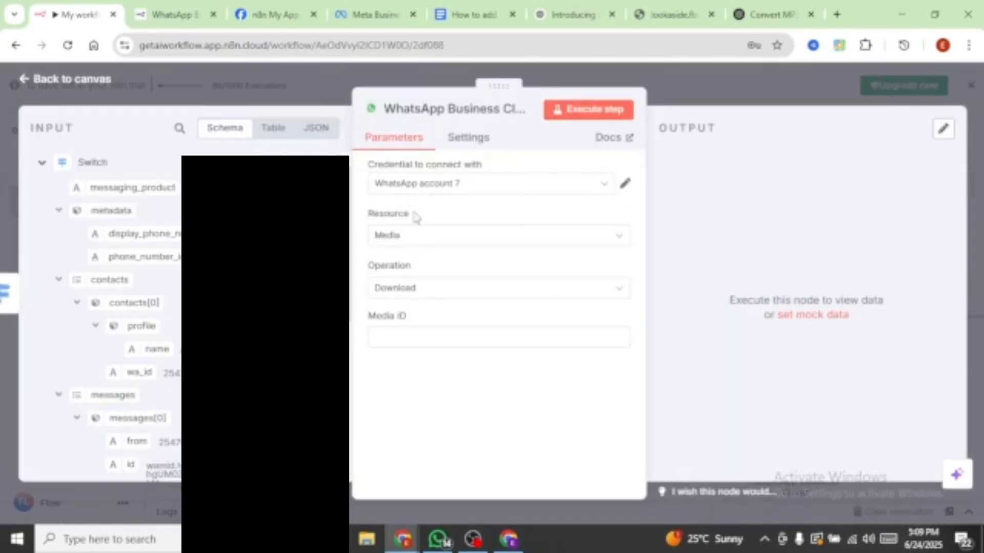
Step: Keep the Media resource and Download operation, map the Media ID to {{ $json.messages[0].image.id }}, and execute the node
left_click(441, 239)
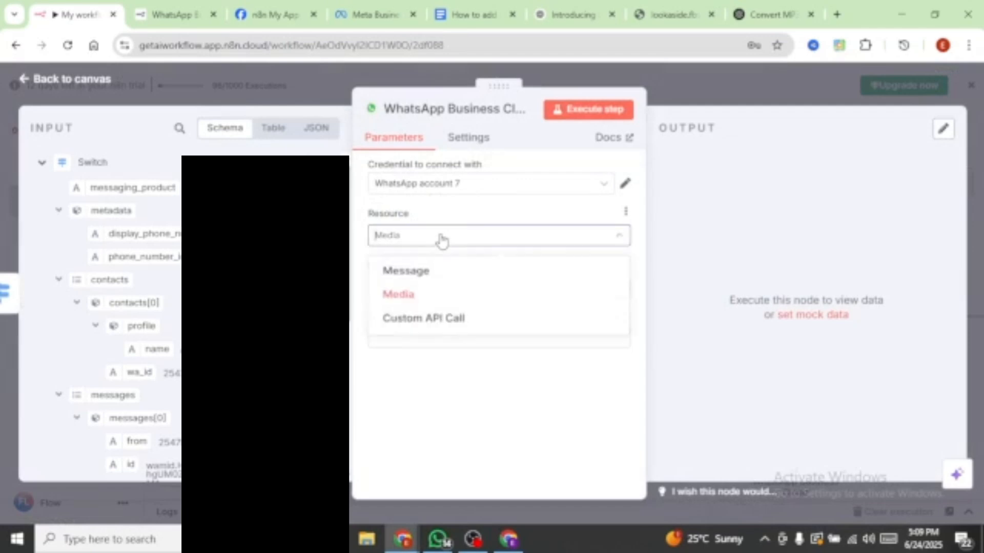
left_click(428, 296)
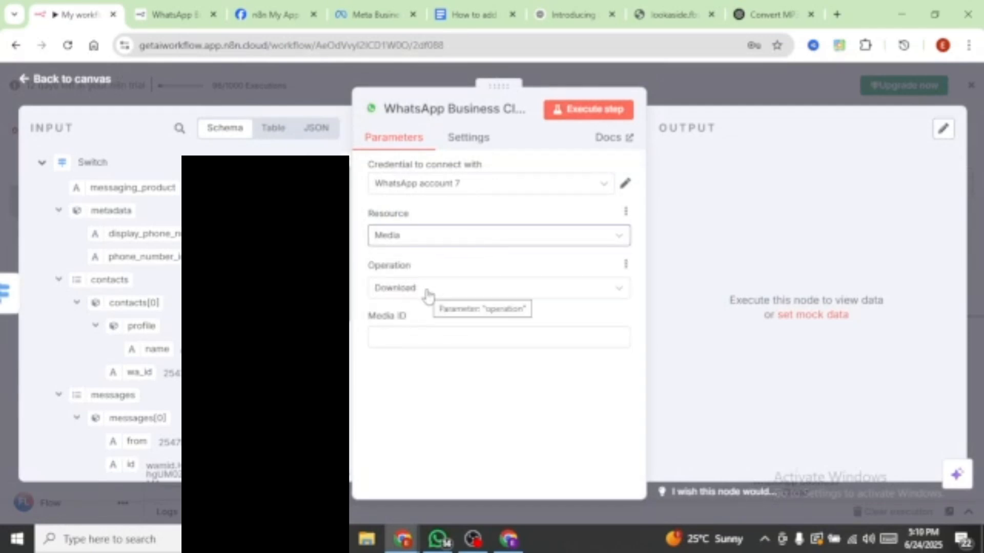
scroll(173, 373, "down", 4)
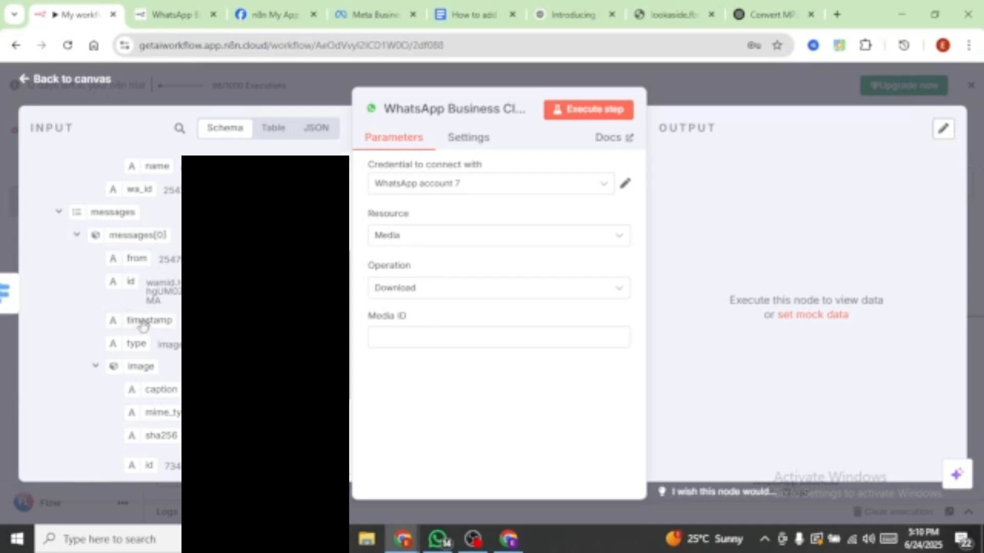
scroll(134, 322, "down", 2)
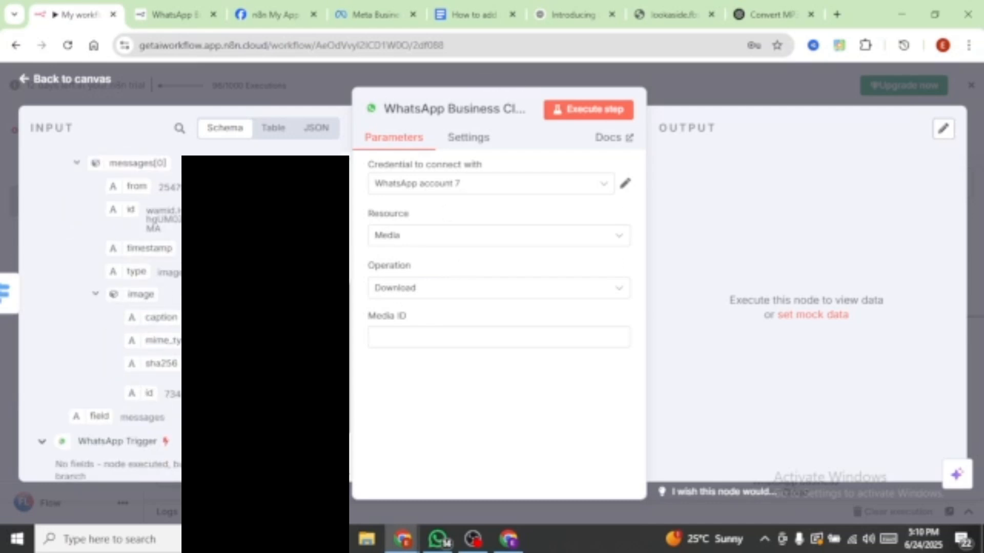
left_click_drag(138, 395, 384, 336)
left_click(589, 109)
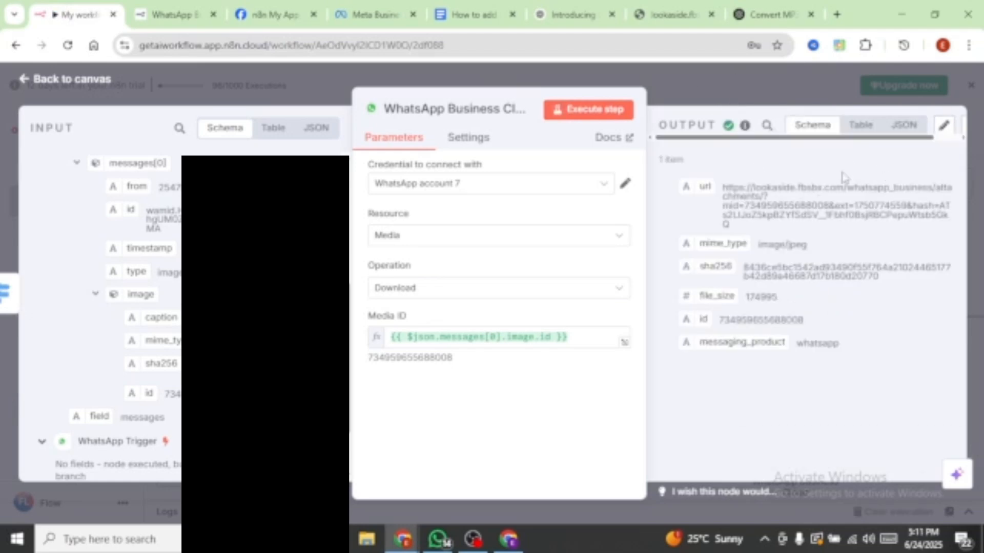
key("Escape")
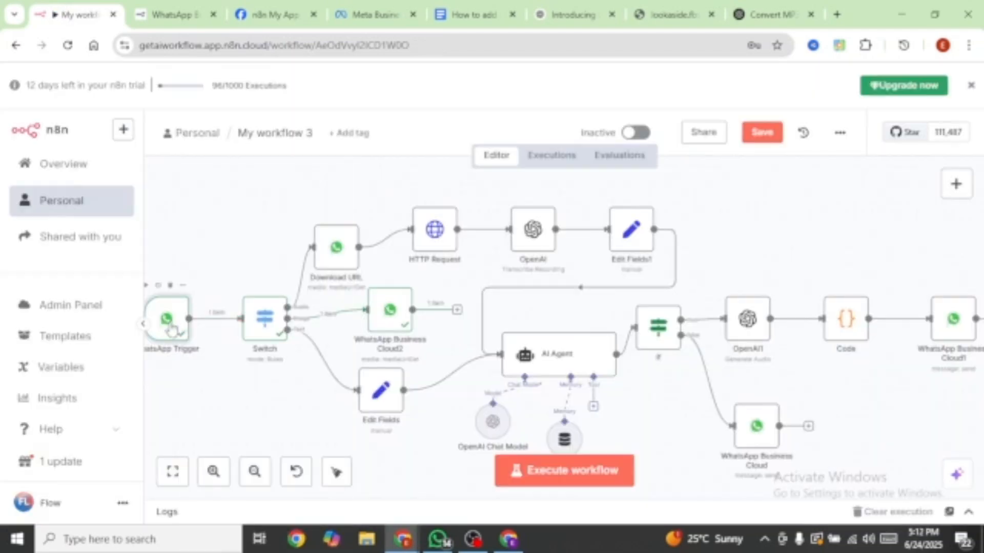
Step: Pin the WhatsApp Trigger's output data from the image message
double_click(169, 323)
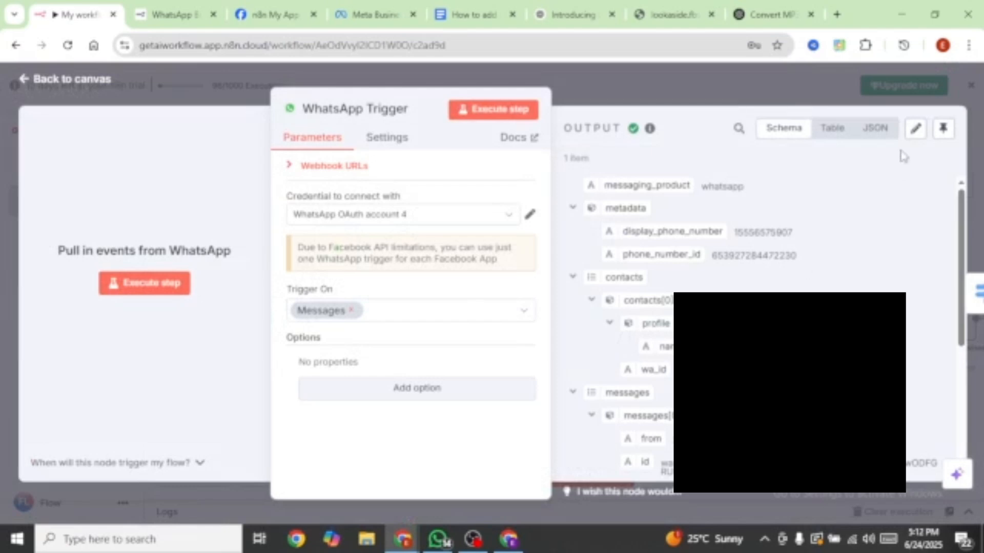
left_click(947, 134)
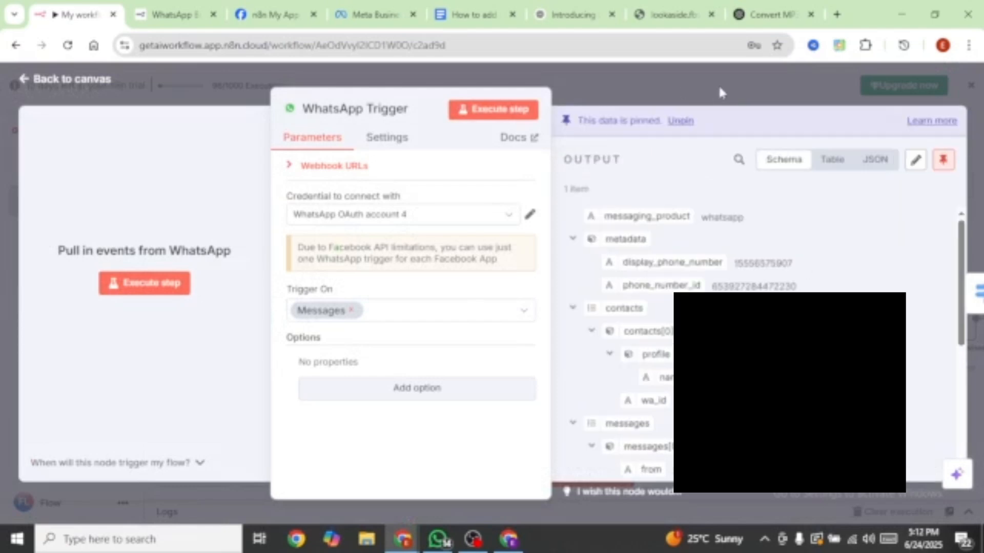
left_click(717, 84)
Step: Shift the image download node closer to the Switch and add an HTTP Request node after it
left_click_drag(398, 326, 377, 315)
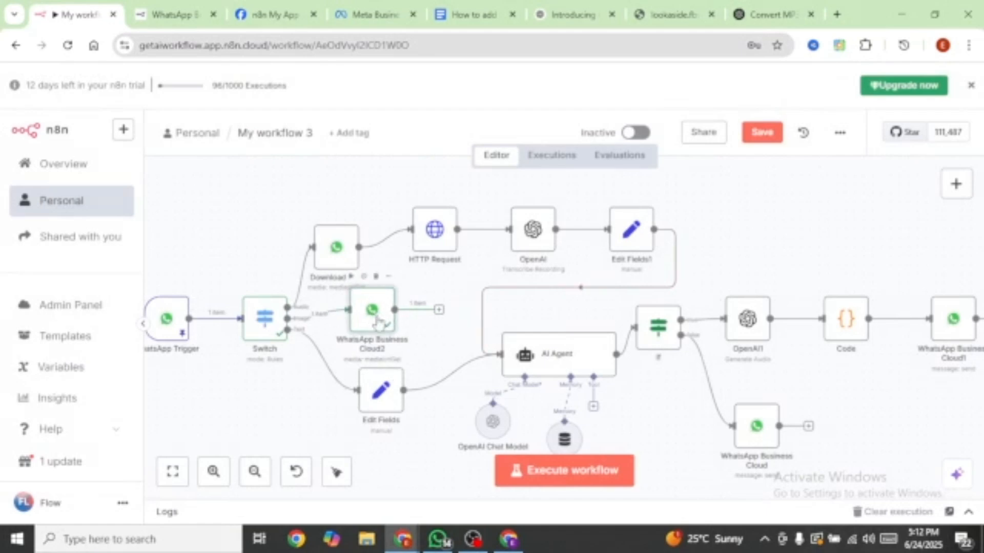
double_click(378, 325)
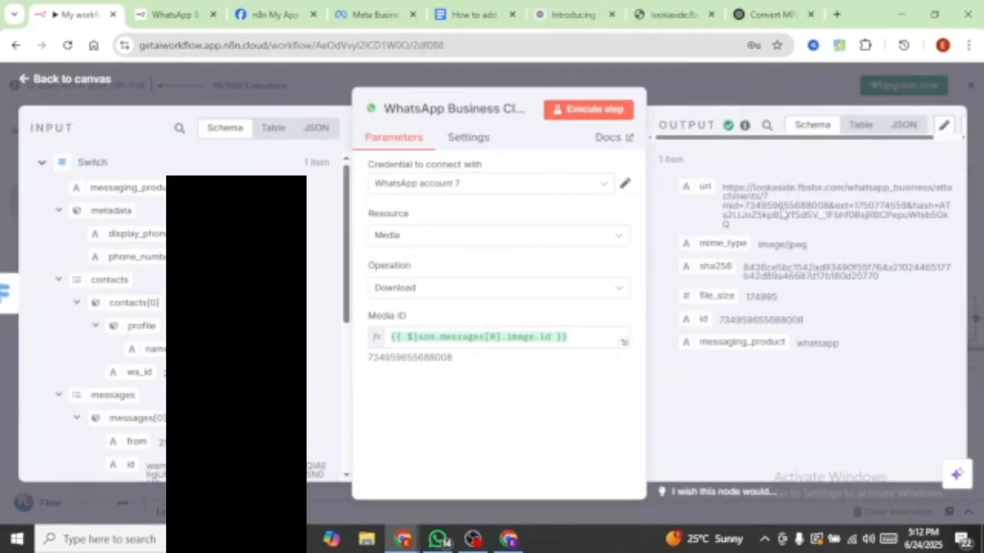
left_click(680, 79)
key("Tab")
type("HTTP")
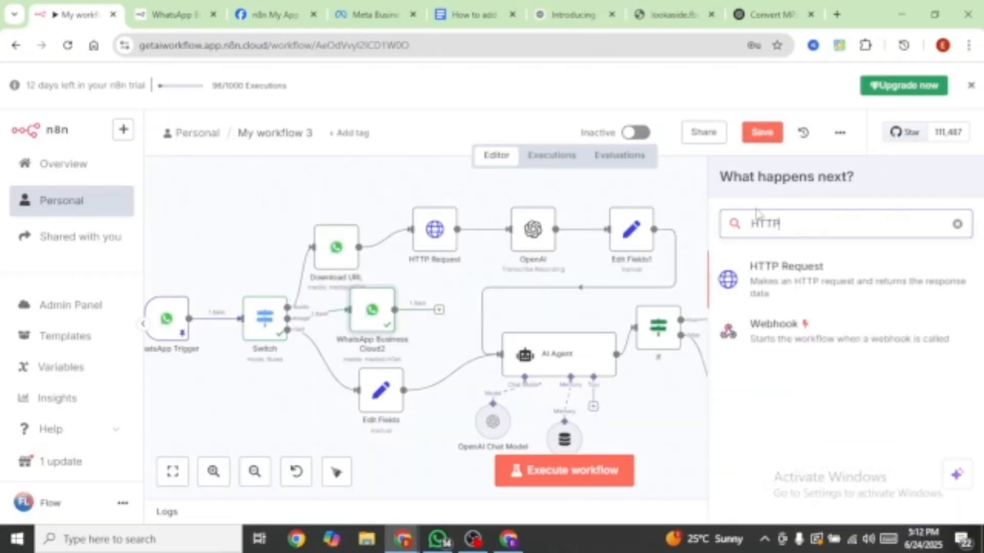
left_click(799, 267)
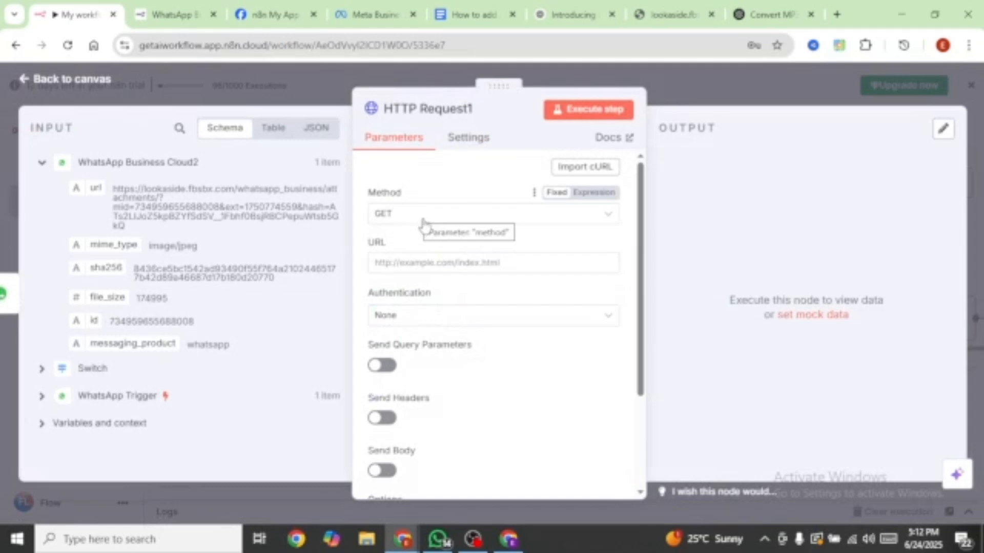
Step: Map the request URL to {{ $json.url }} and set authentication to Generic Credential Type with Header Auth, using Header Auth account 3
left_click_drag(93, 189, 404, 263)
left_click(424, 332)
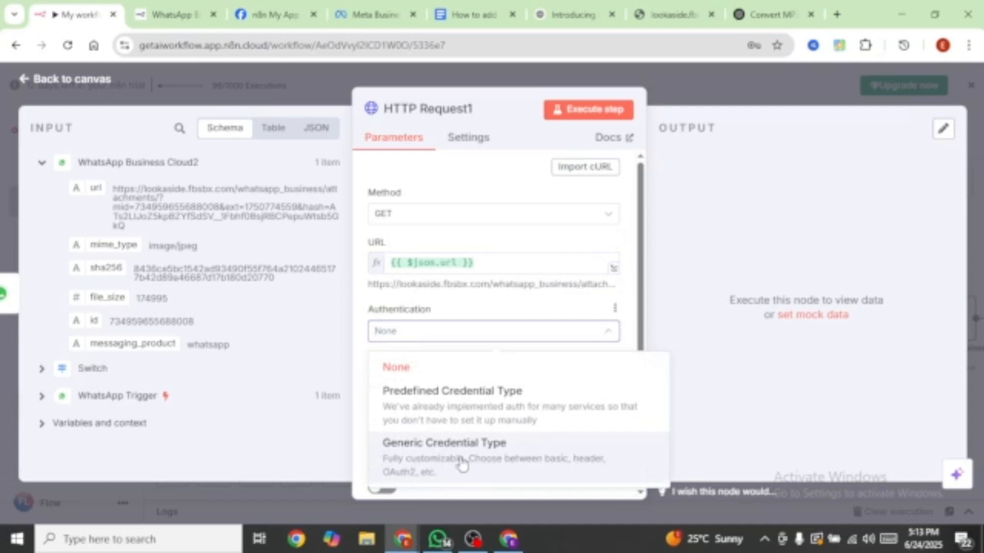
left_click(555, 452)
left_click(410, 380)
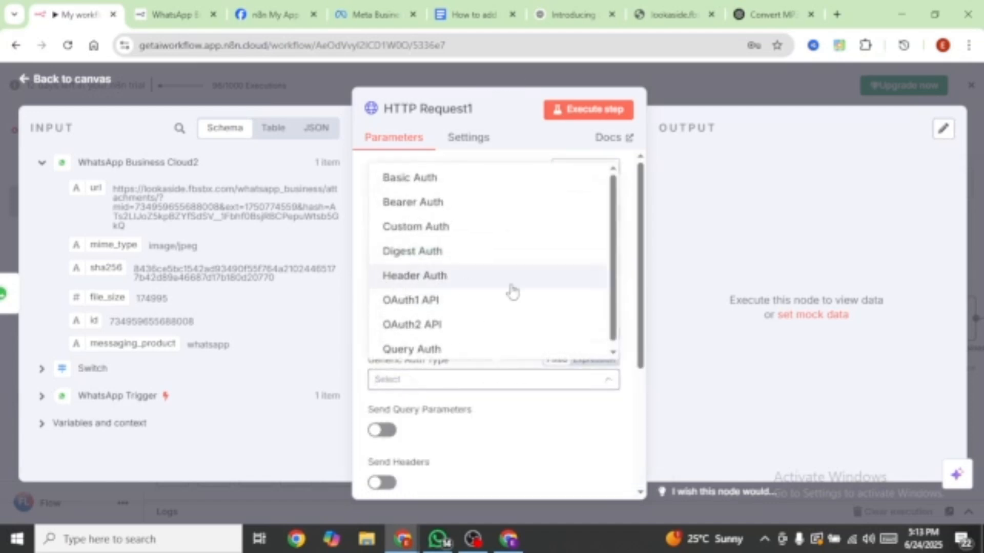
left_click(441, 277)
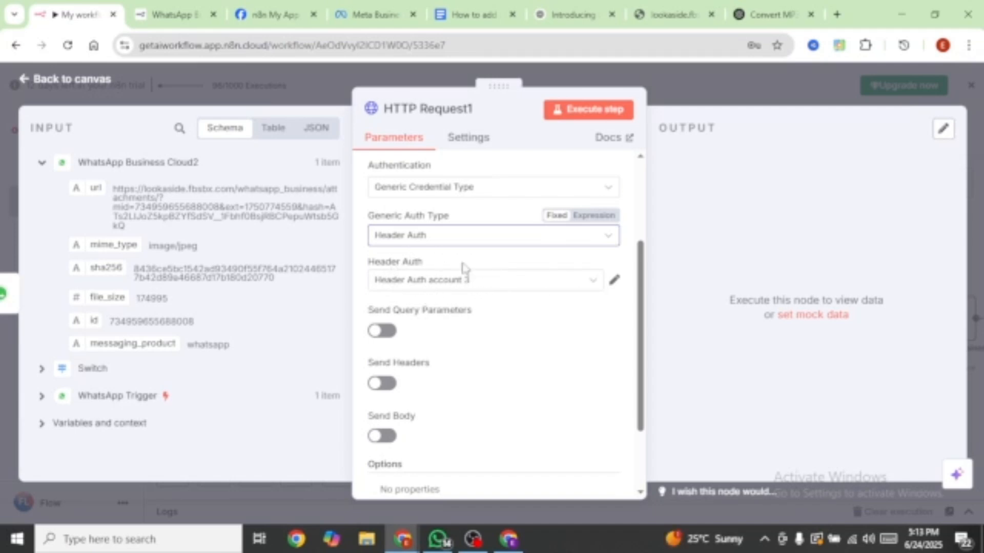
Step: Execute the image branch's HTTP Request node from the canvas and open it to inspect the downloaded file
left_click(702, 102)
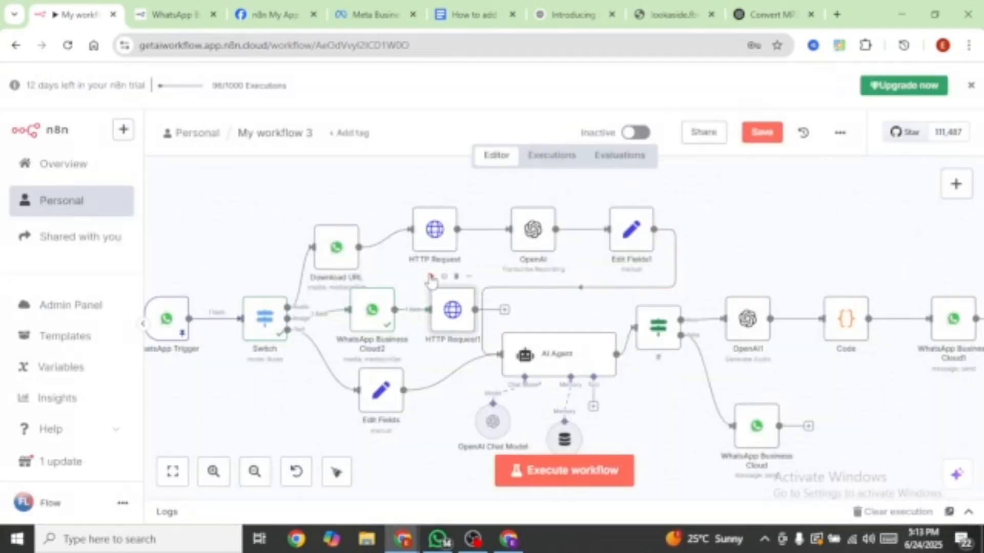
left_click(431, 276)
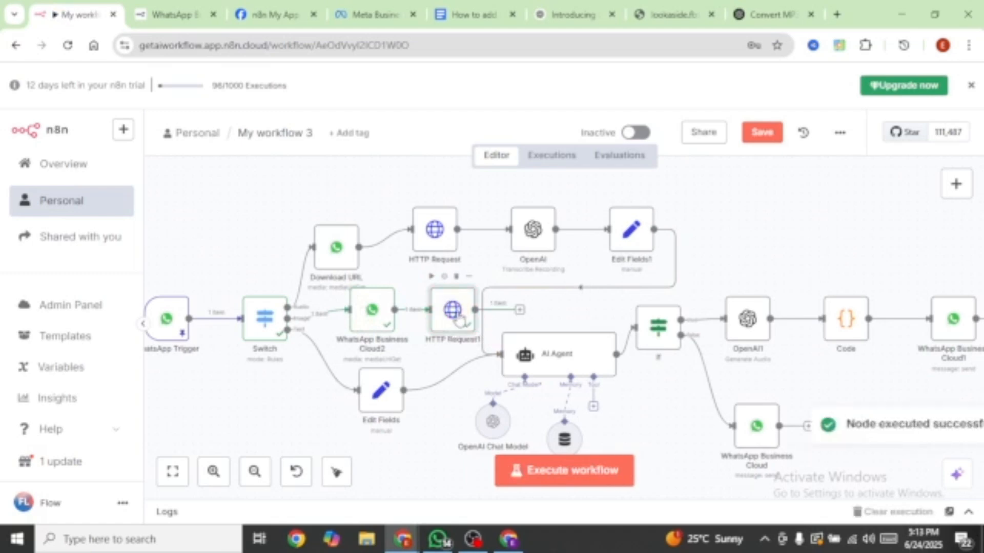
double_click(459, 315)
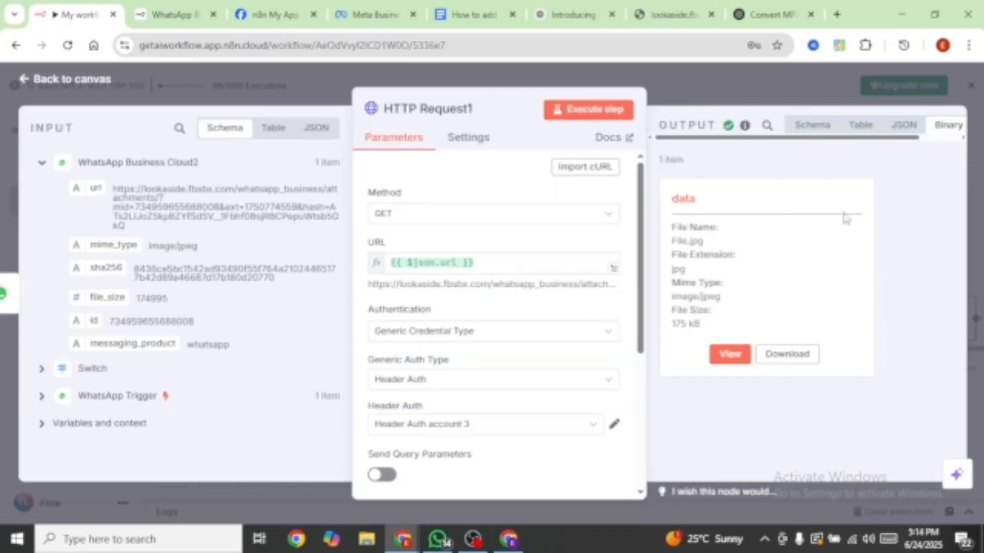
Step: View the image file downloaded by the HTTP Request node and return to the canvas
left_click(732, 355)
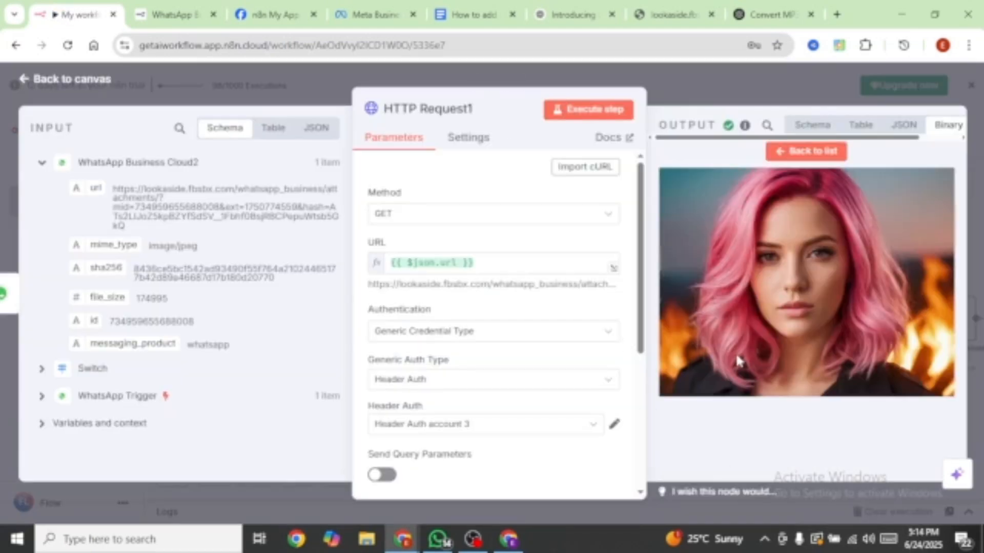
left_click(784, 151)
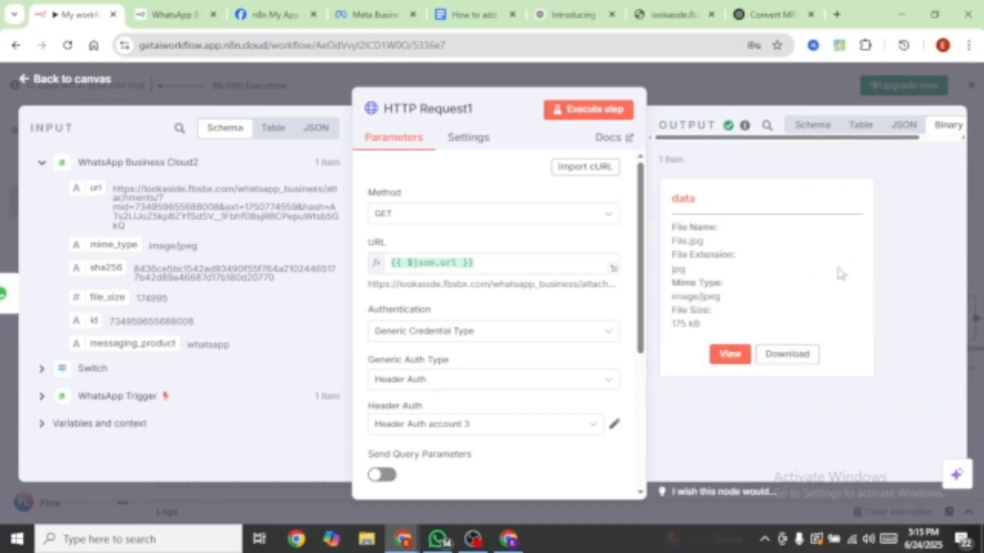
left_click(690, 92)
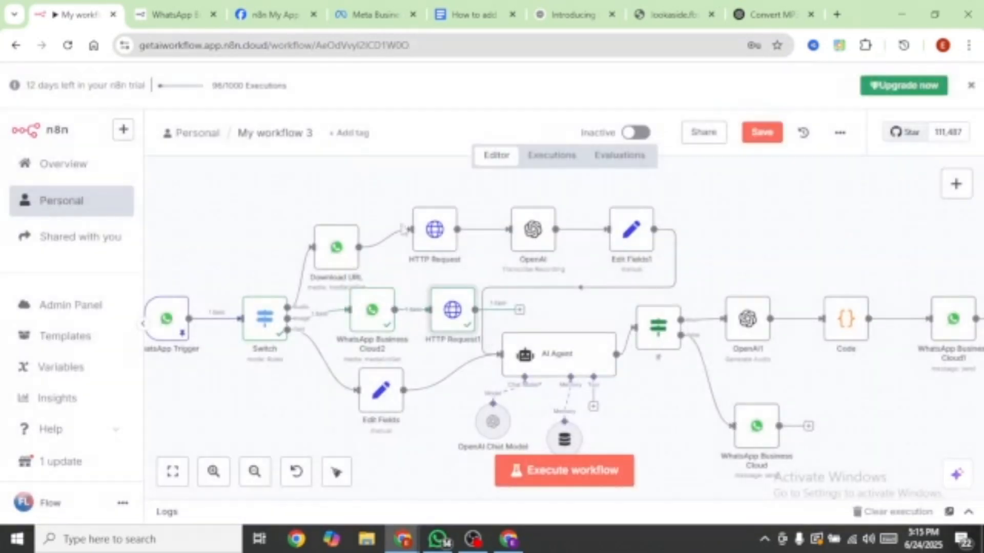
Step: Add an OpenAI node with the Analyze image action after the image branch's HTTP Request node
left_click(520, 312)
type("OPEN")
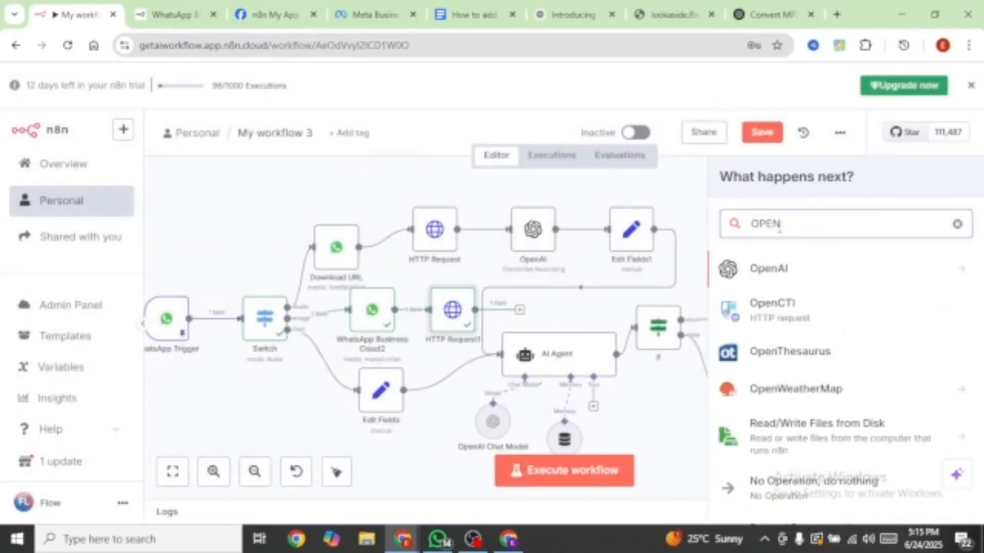
left_click(733, 269)
scroll(849, 311, "down", 3)
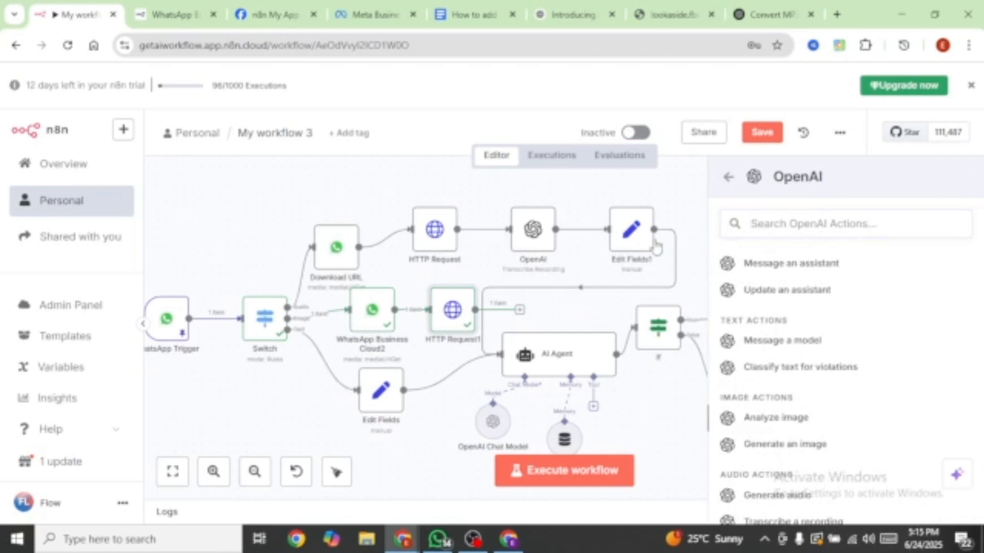
left_click(775, 417)
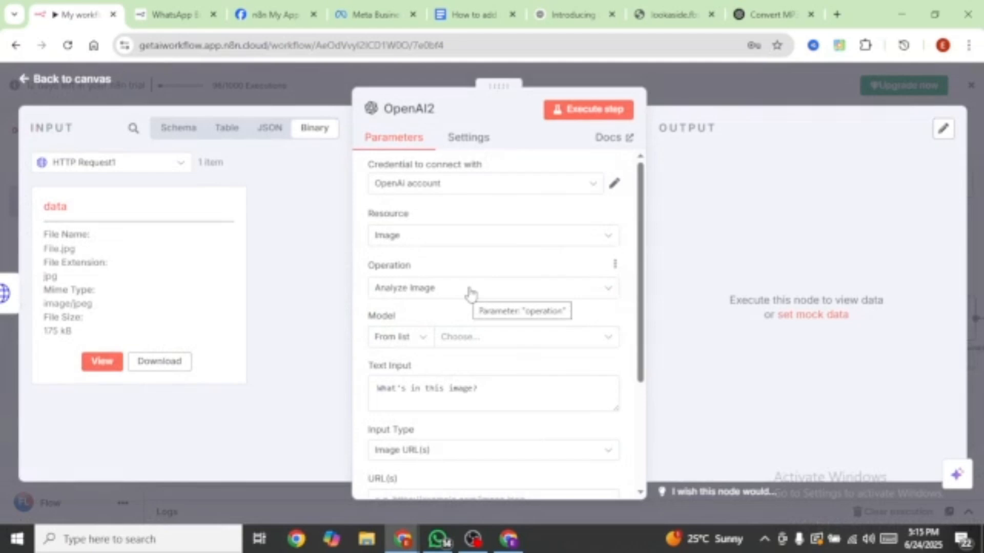
Step: Set the model to CHATGPT-4O-LATEST, text input to "Describe the image in detail" and input type to Binary File(s), and execute the image analysis
left_click(485, 343)
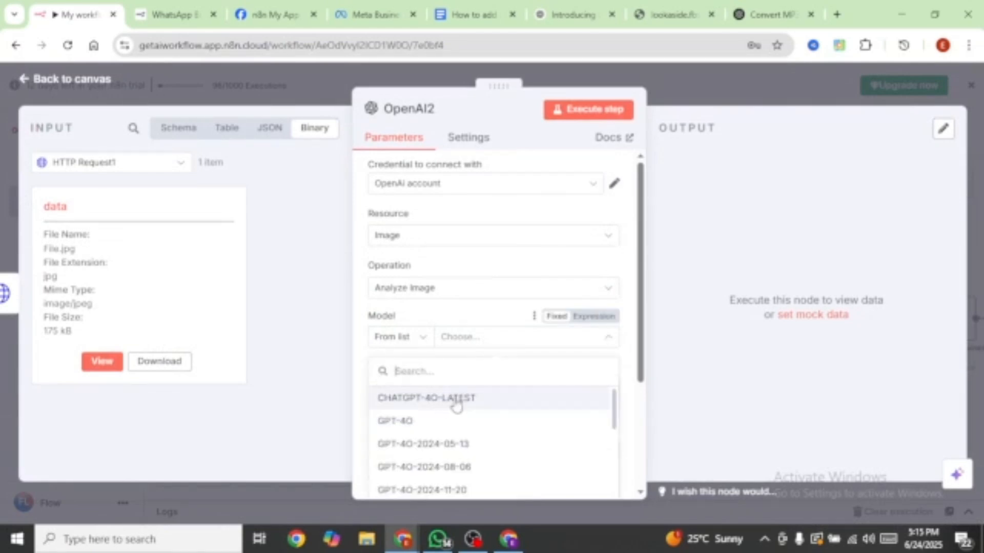
left_click(503, 397)
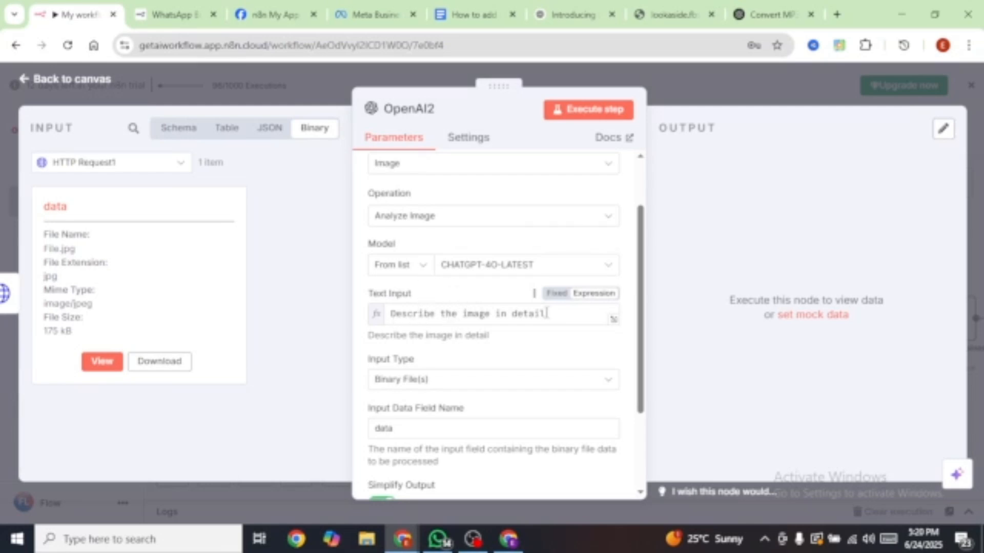
left_click(593, 114)
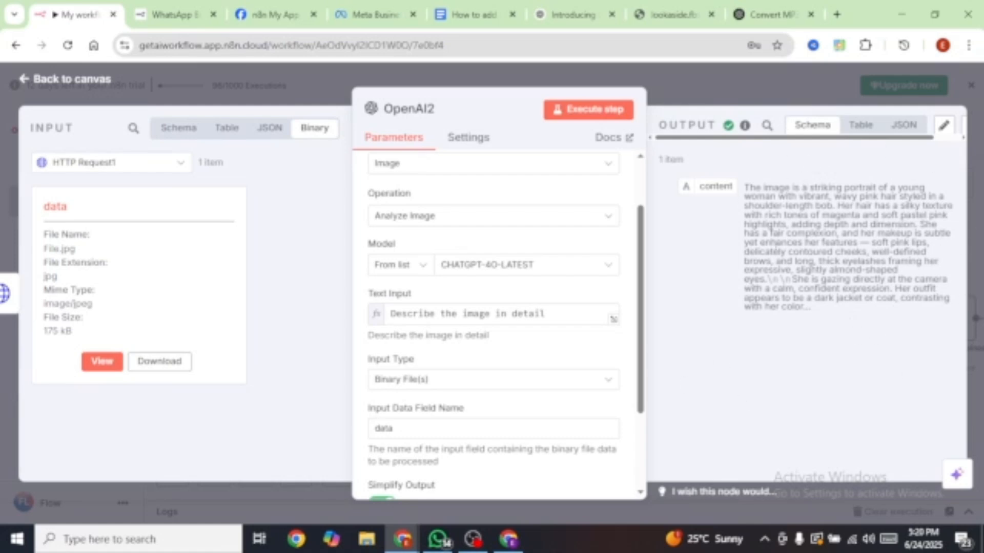
key("Escape")
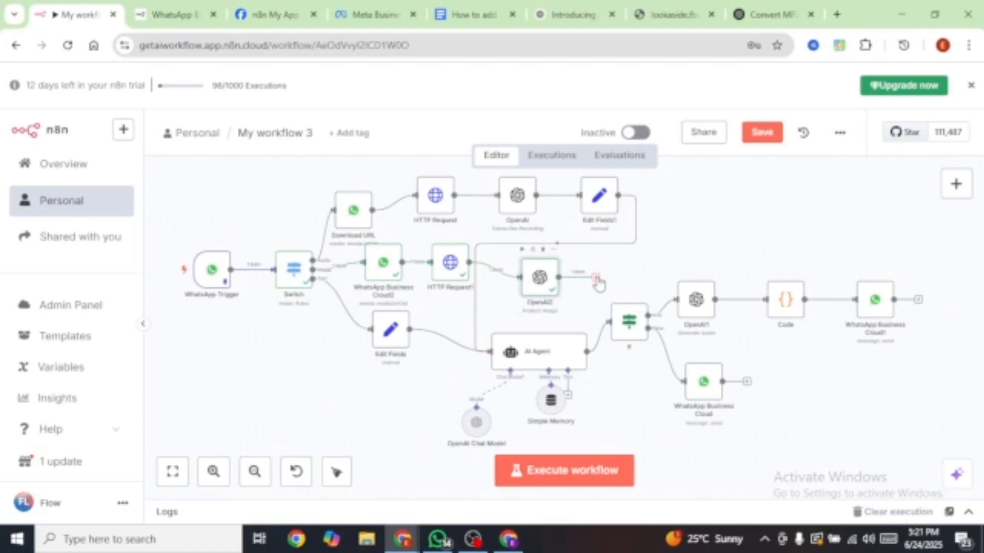
Step: Add an Edit Fields (Set) node after the image analysis node and create a string field named text
left_click(595, 278)
type("set")
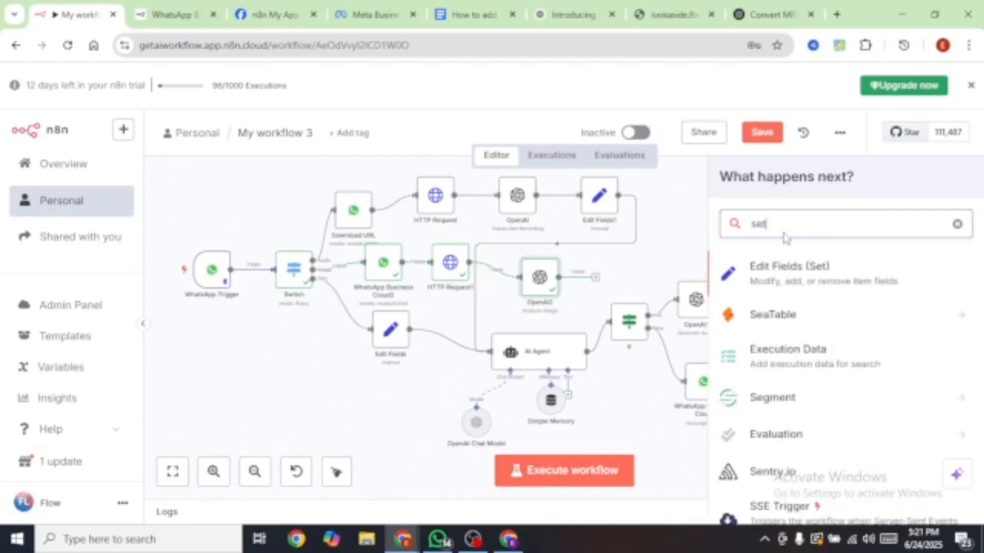
left_click(790, 276)
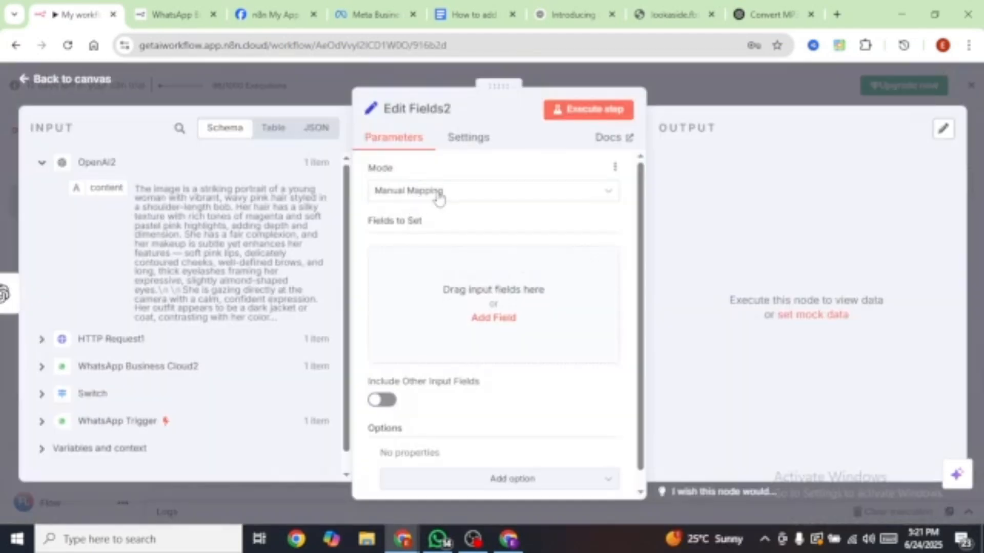
left_click(507, 337)
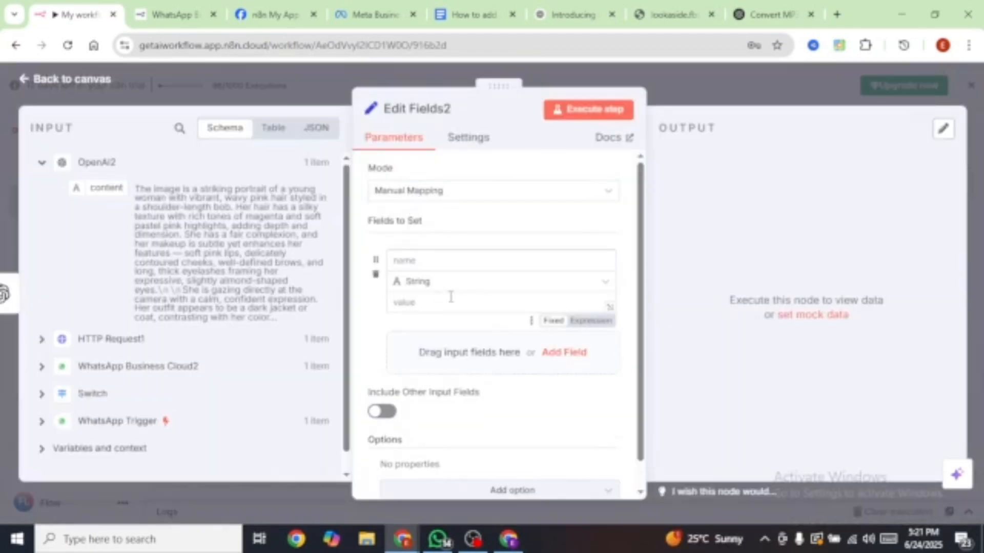
left_click(412, 261)
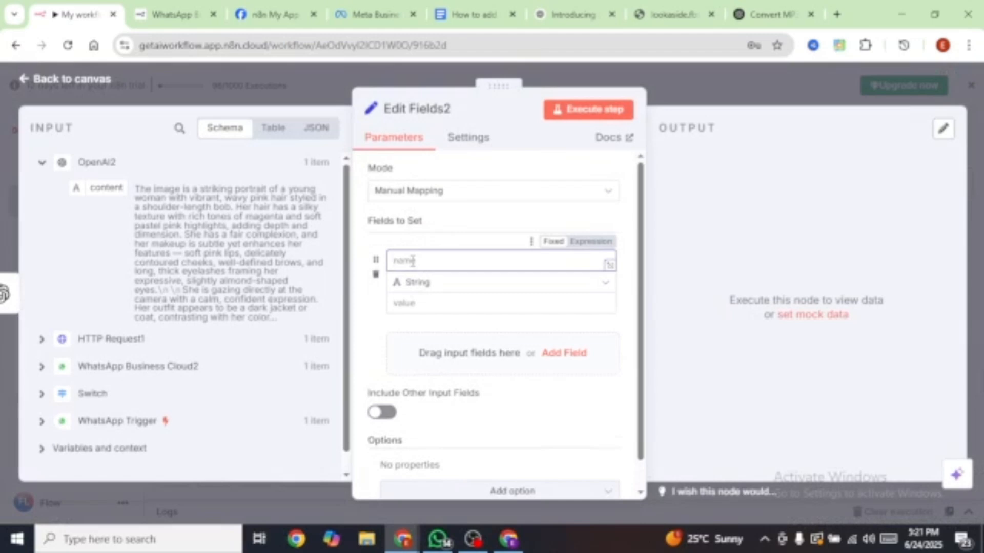
type("text")
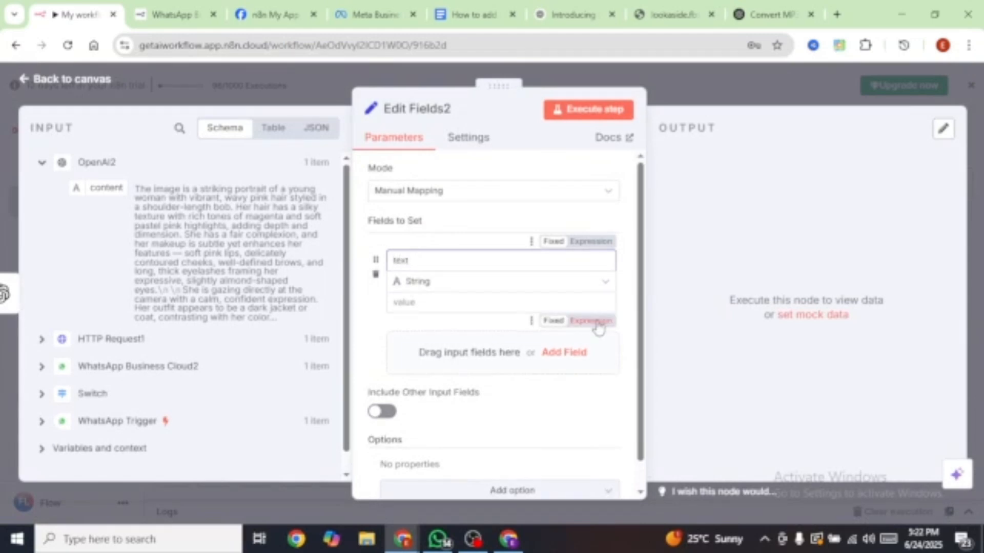
Step: Write the text value as "##The user provided the following image and text", "##User Image Description: {{ $json.content }}" and "#User Message:" on separate lines
left_click(610, 303)
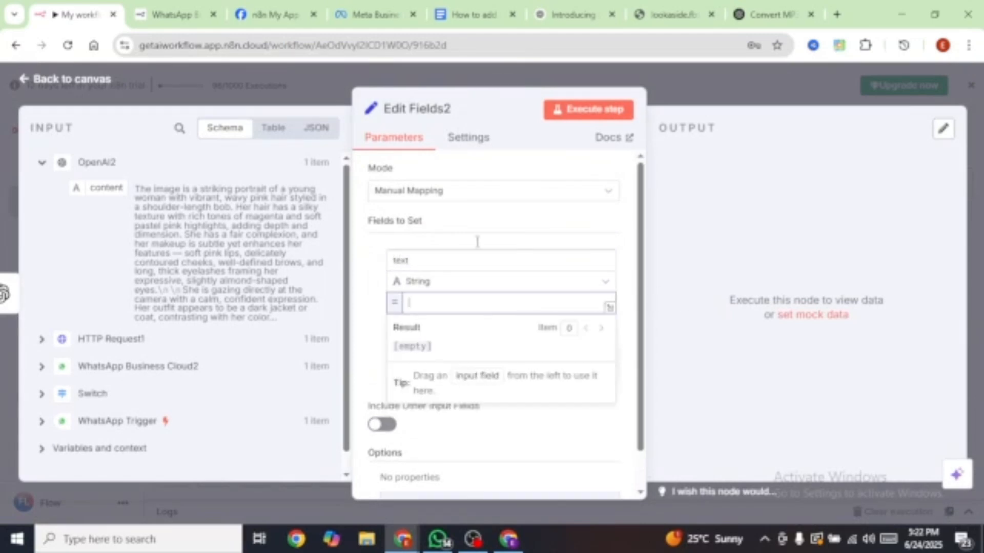
left_click(610, 308)
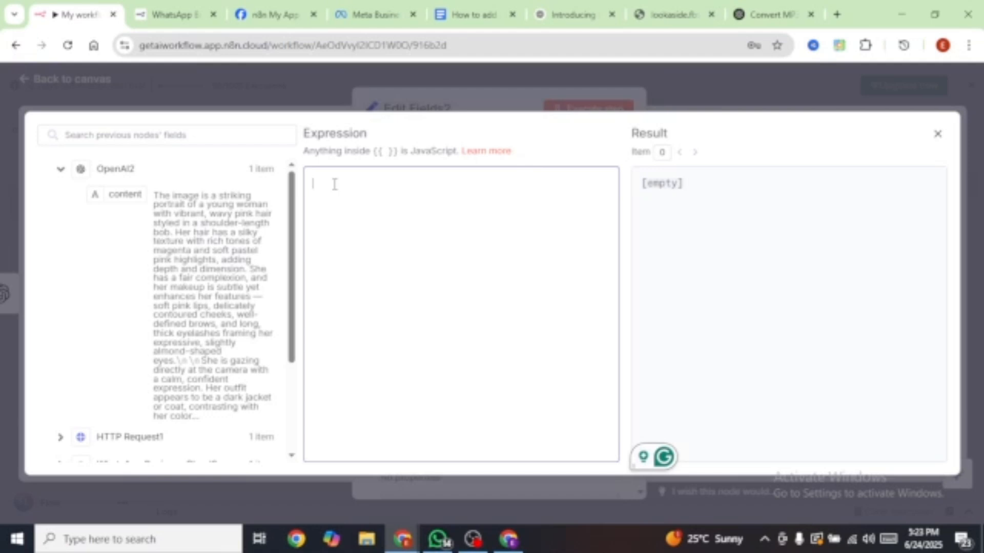
type("##The user provided the following image and text  ##User Image:  #User Message:")
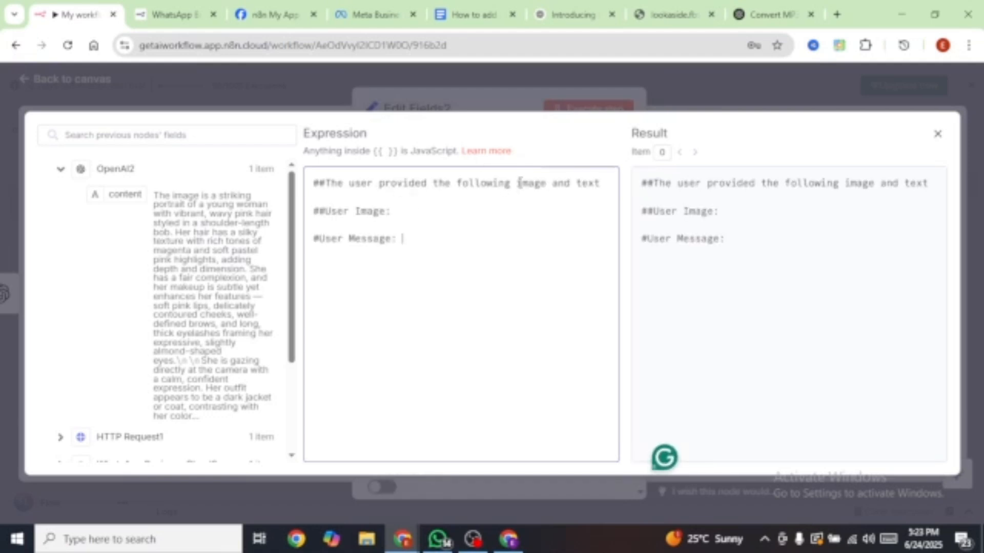
left_click(386, 211)
type("Description")
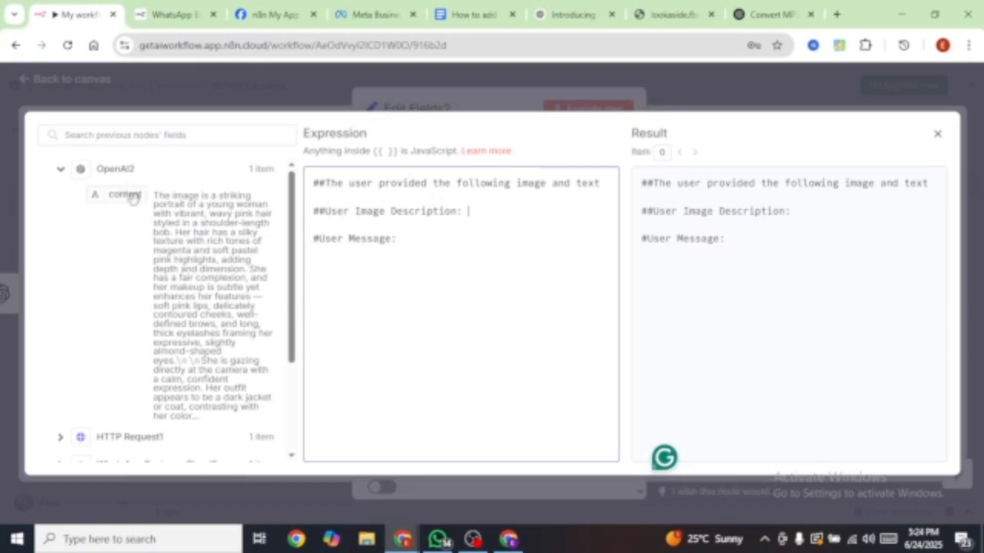
left_click_drag(124, 198, 467, 210)
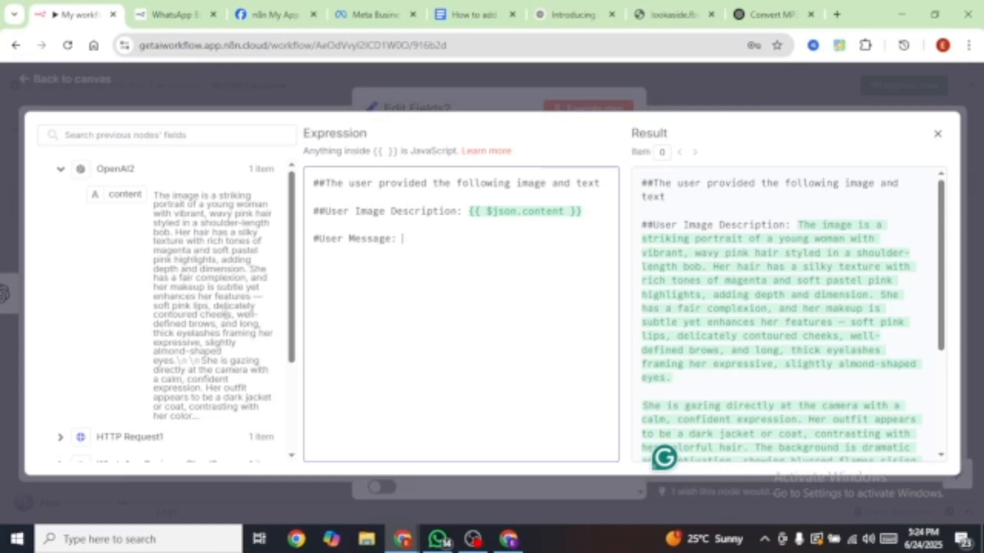
Step: Map the User Message line to the WhatsApp Trigger's image caption, {{ $('WhatsApp Trigger').item.json.messages[0].image.caption }}
scroll(225, 308, "down", 5)
left_click(87, 313)
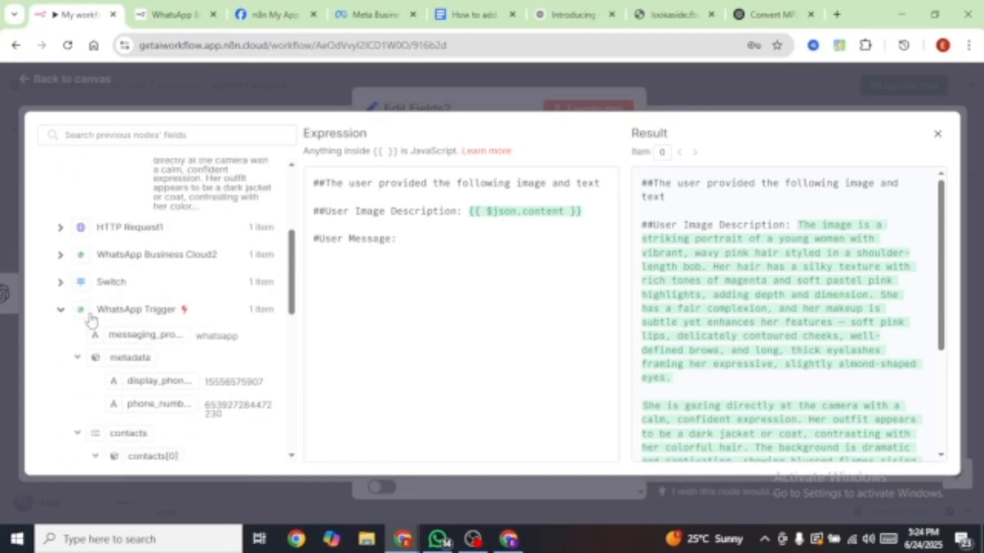
scroll(198, 334, "down", 4)
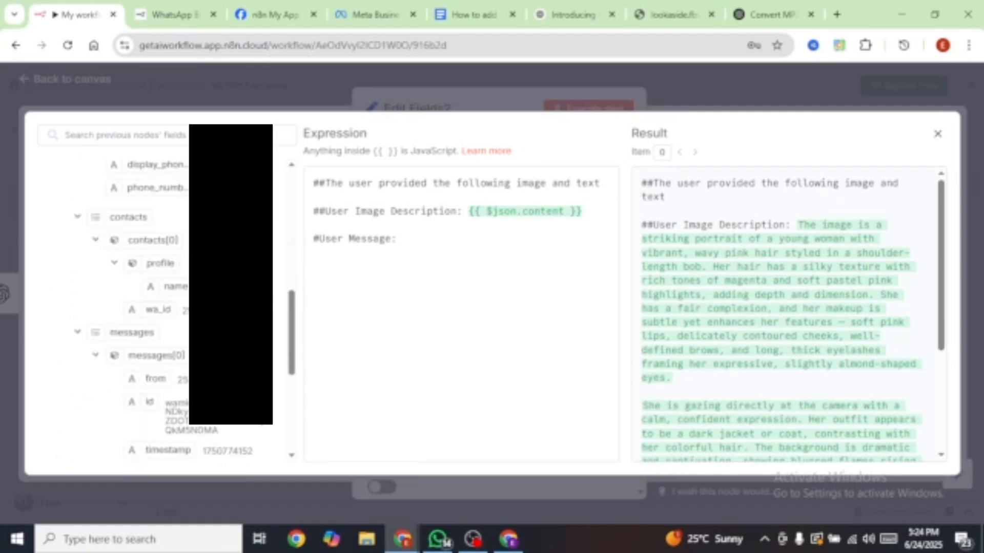
scroll(177, 365, "down", 3)
scroll(176, 364, "up", 2)
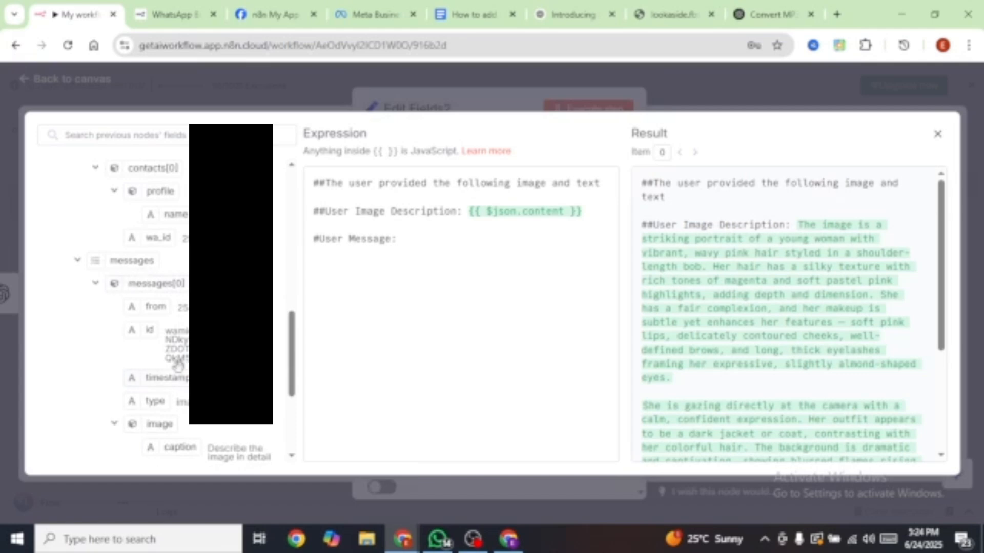
scroll(178, 365, "down", 3)
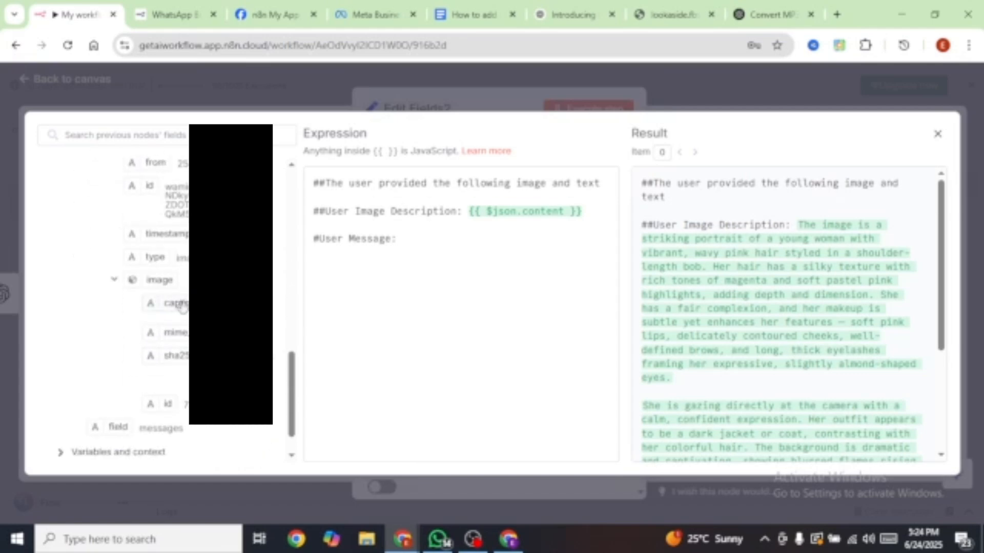
left_click_drag(182, 305, 430, 238)
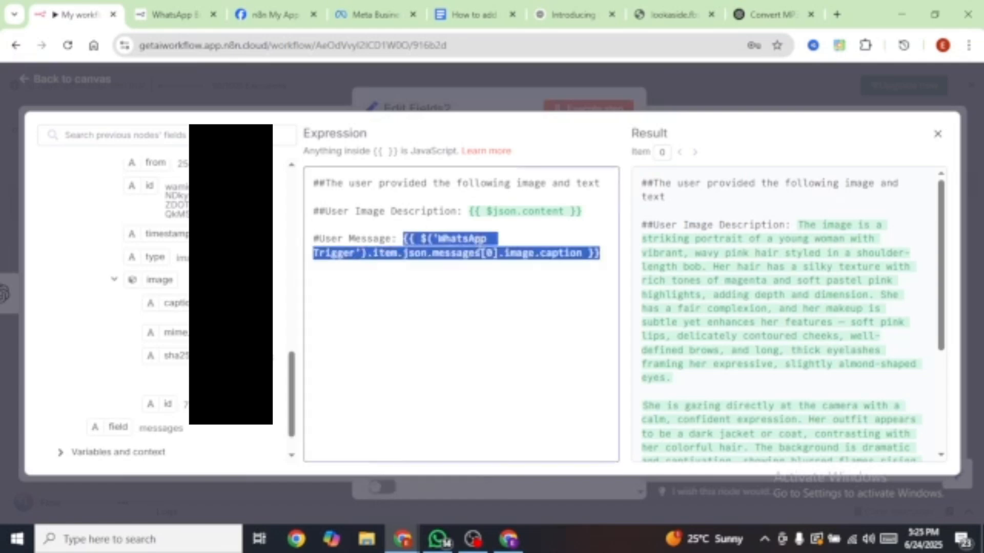
Step: Add the fallback || "Describe the image in detail" inside the caption expression and close the expression editor
left_click(581, 266)
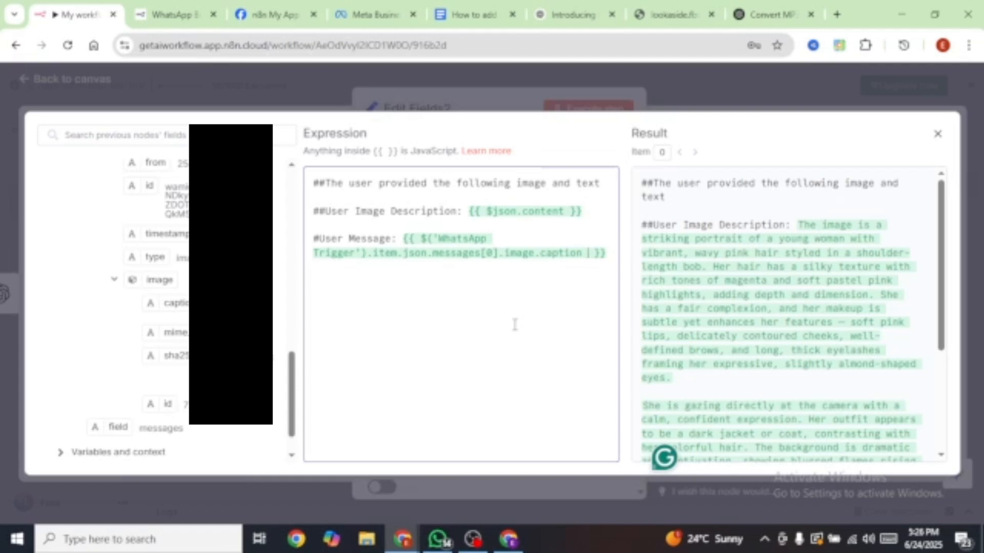
type("'T'Dd")
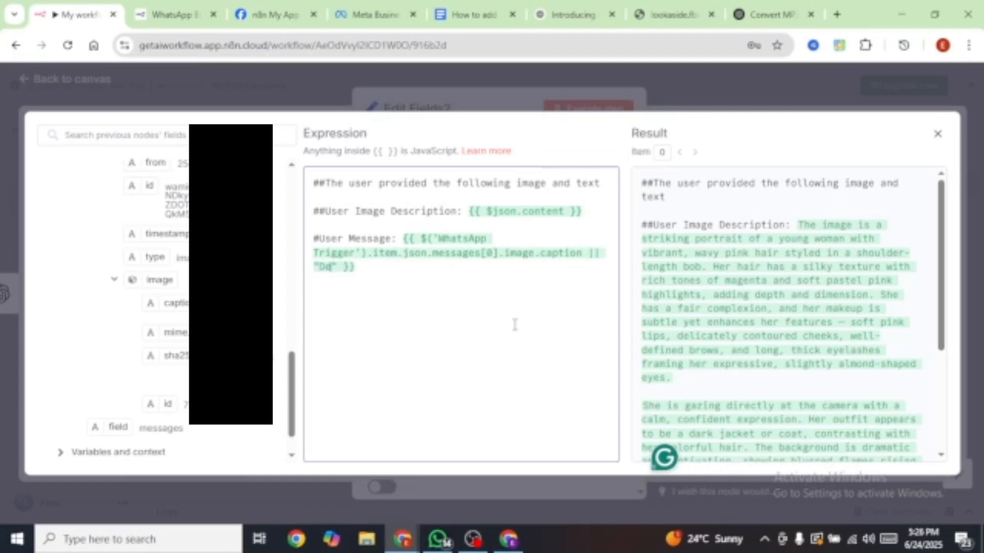
type("scribe the image in detail")
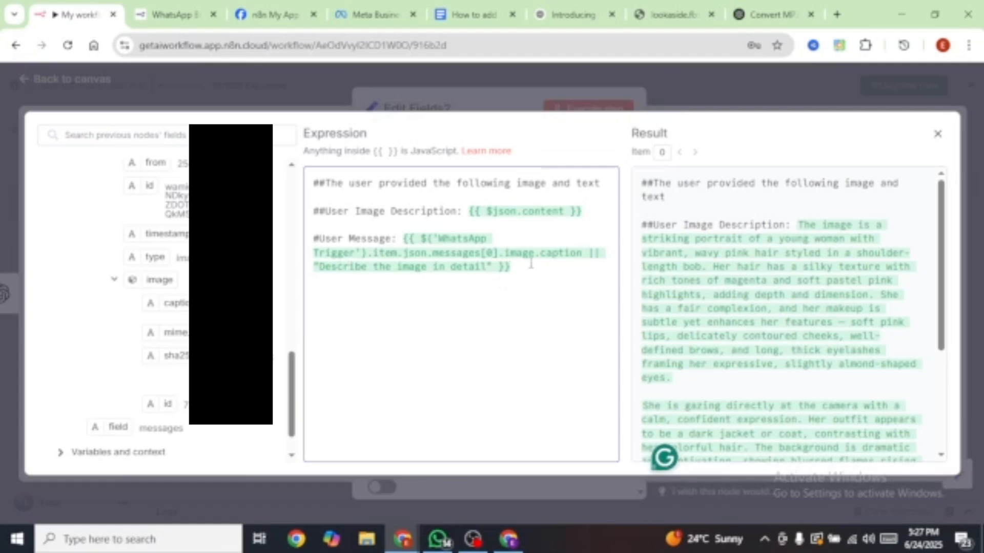
key("Escape")
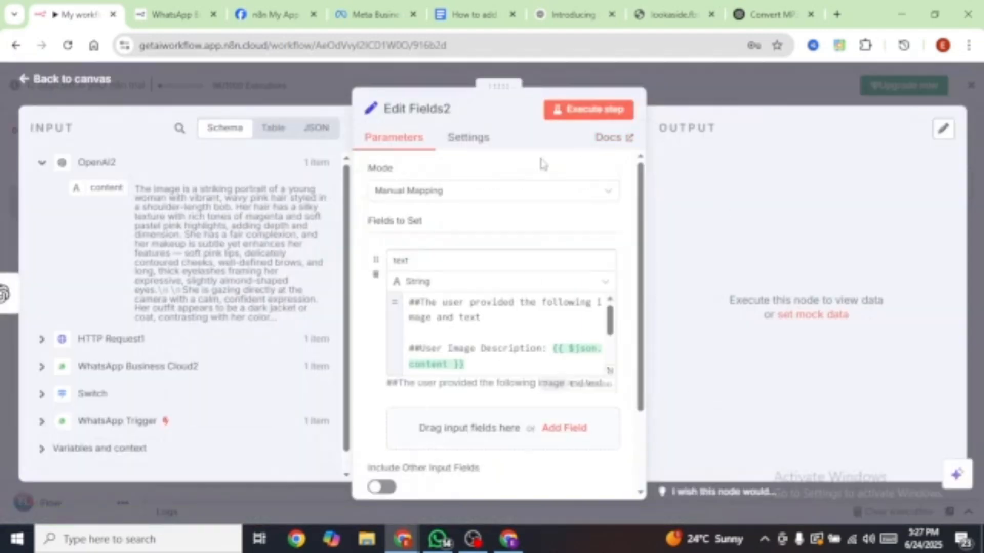
Step: Execute the image branch's Edit Fields node and connect its output to the AI Agent
left_click(599, 111)
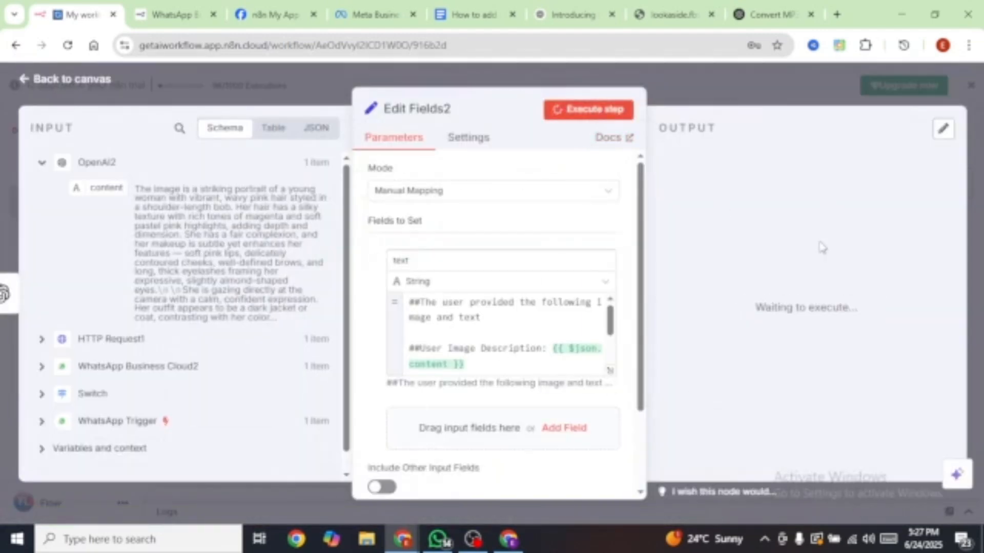
left_click(788, 72)
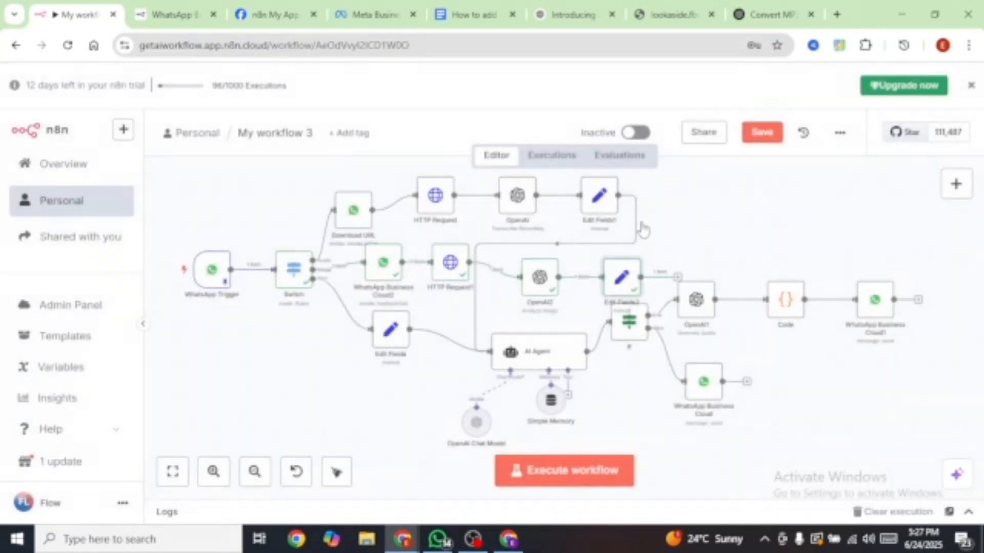
left_click_drag(773, 284, 512, 370)
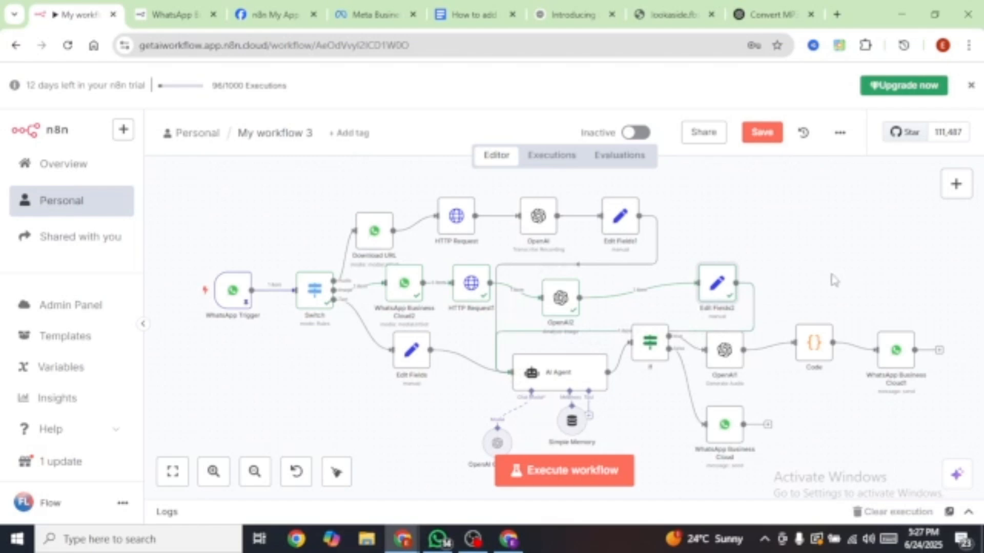
Step: Save and execute the workflow, and switch to WhatsApp to read the reply to the image message
left_click(762, 132)
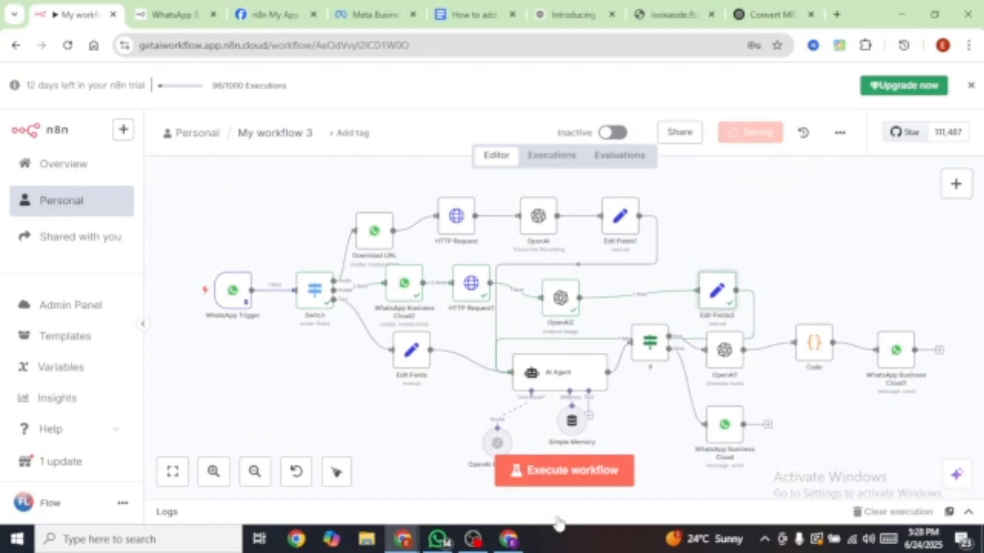
left_click(559, 481)
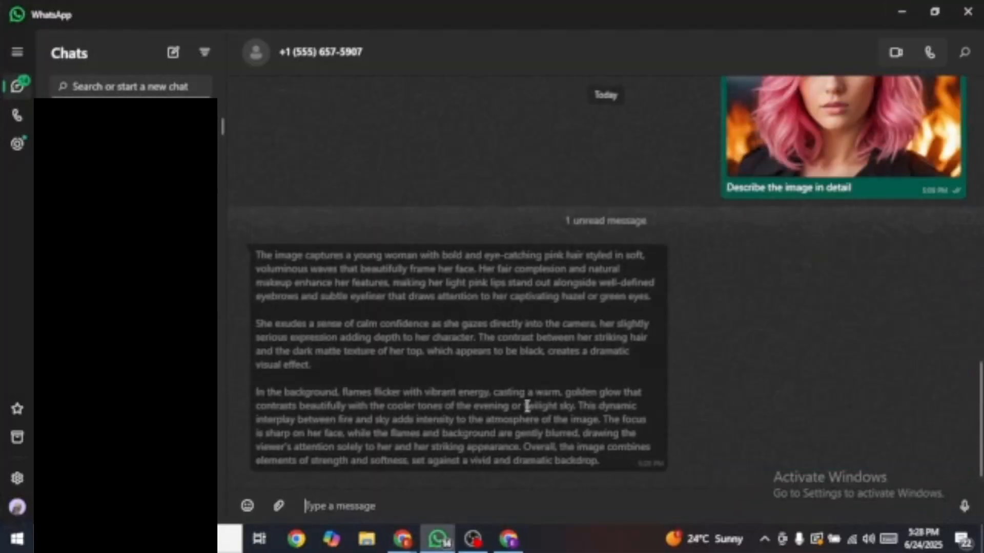
scroll(436, 369, "up", 3)
scroll(456, 401, "down", 3)
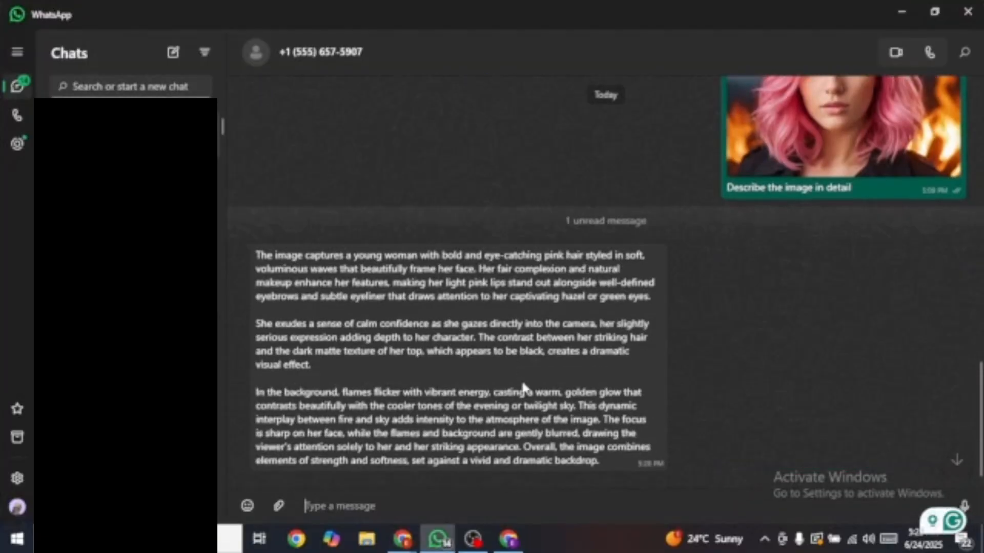
Step: Unpin the test data of the WhatsApp Trigger node and return to the workflow canvas
scroll(789, 251, "up", 1)
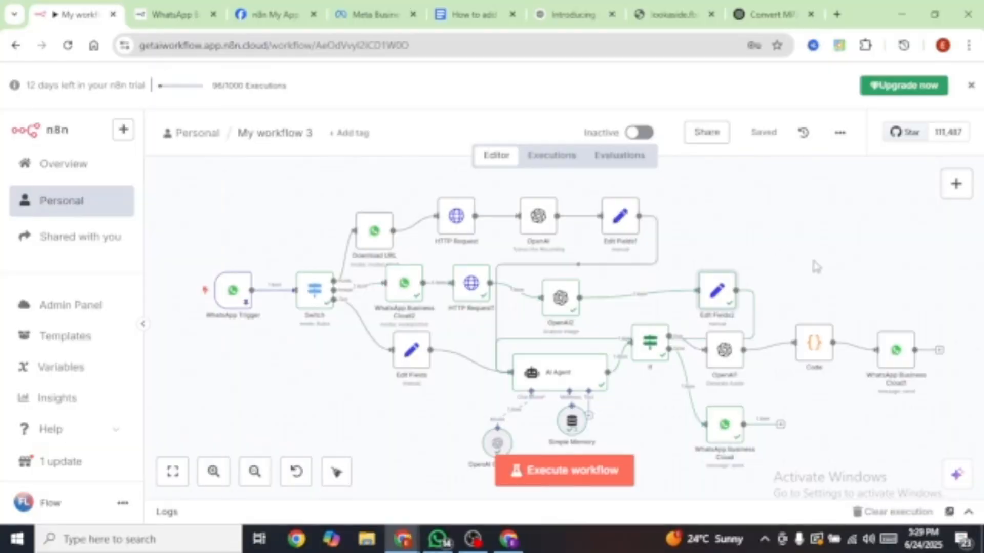
double_click(231, 291)
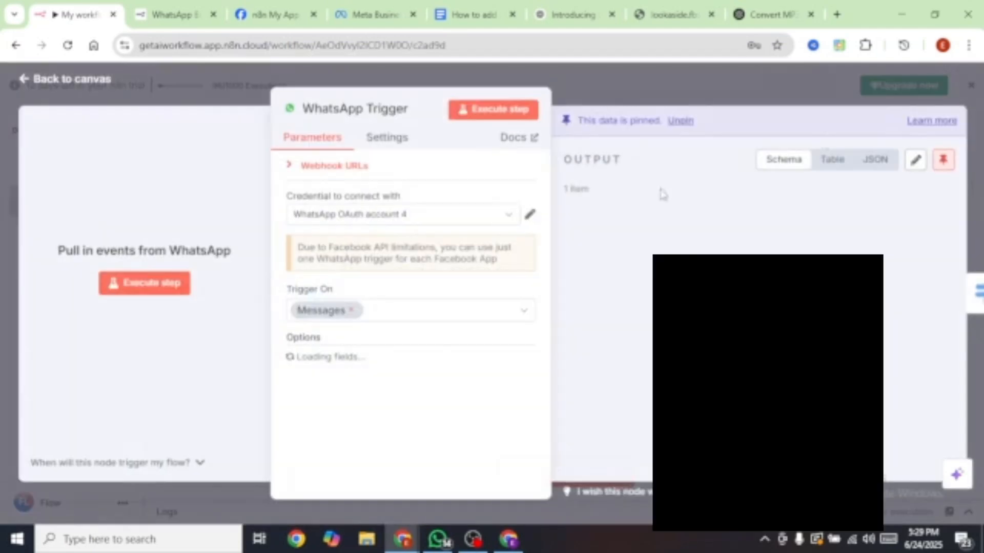
left_click(943, 160)
key("Escape")
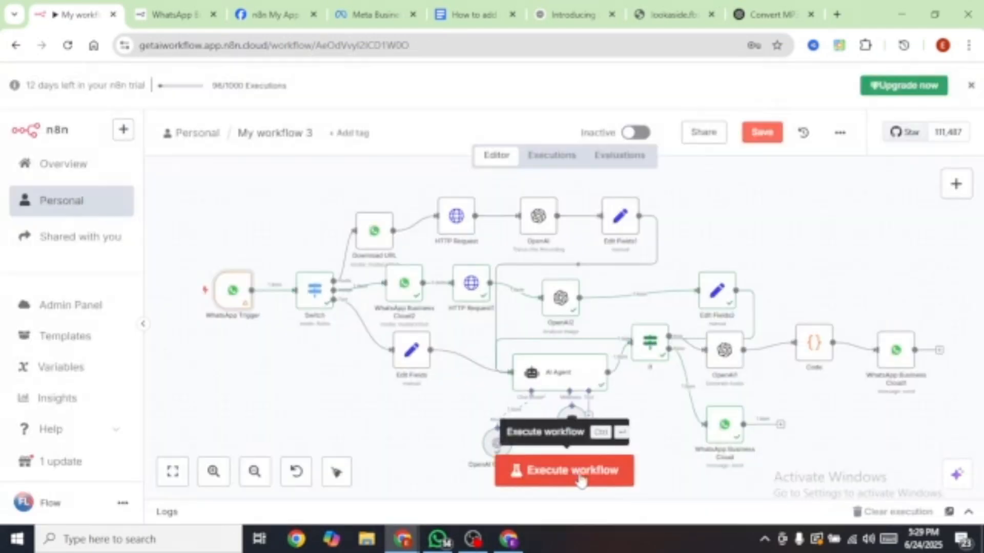
Step: Execute the workflow with a WhatsApp text message and run it again with a voice message to test both branches
left_click(573, 474)
left_click(438, 539)
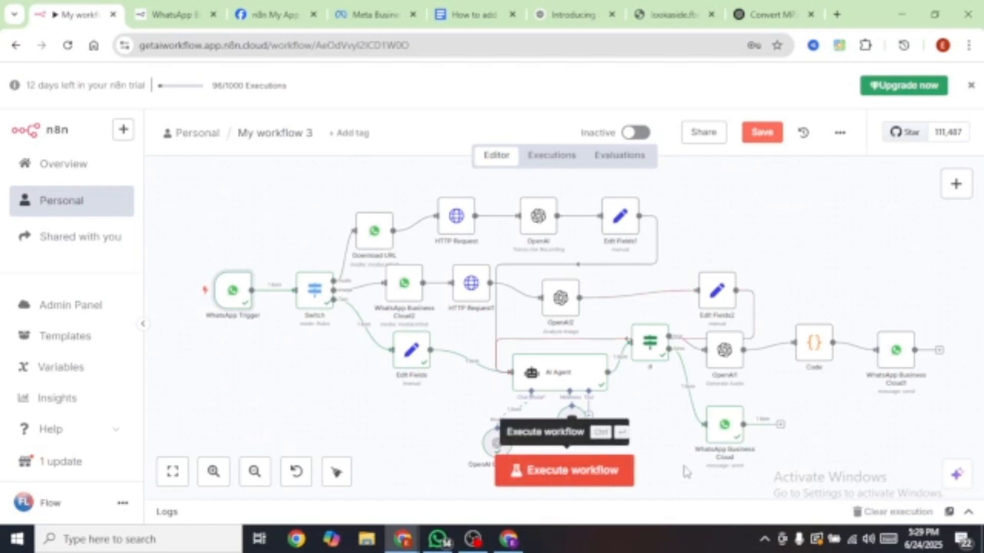
key("ctrl+Return")
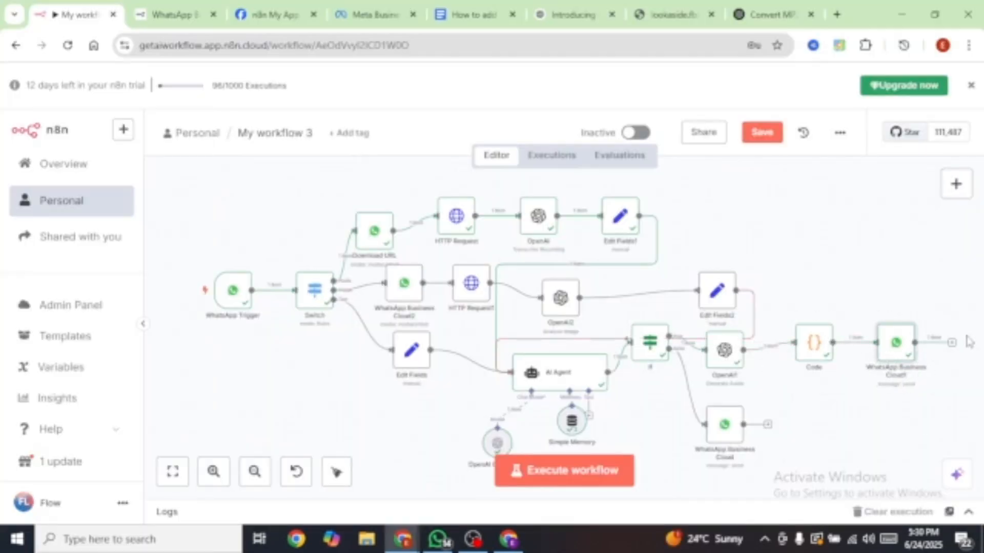
Step: Move the image branch's Edit Fields2 node closer to the OpenAI2 node, and save and activate the workflow
left_click_drag(713, 298, 669, 305)
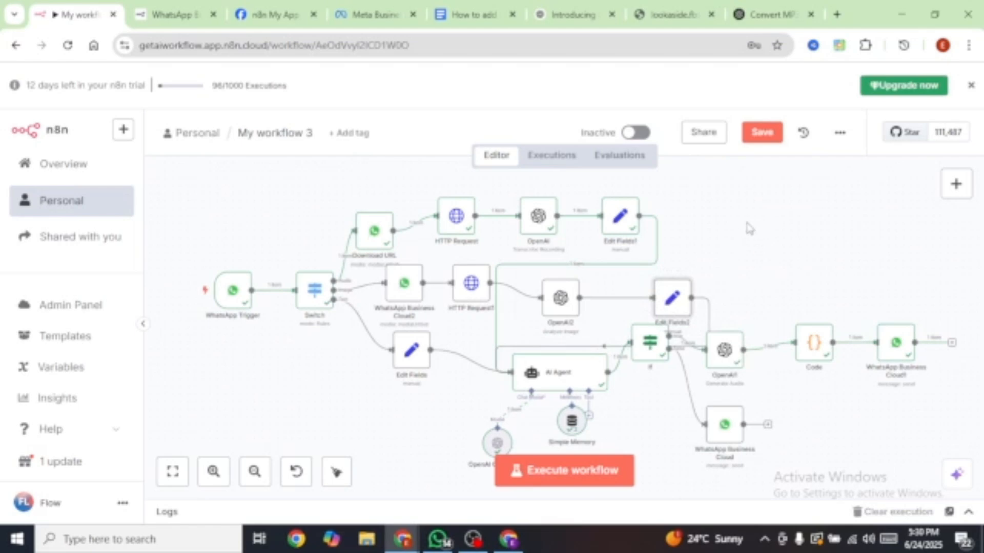
left_click(762, 132)
left_click(644, 135)
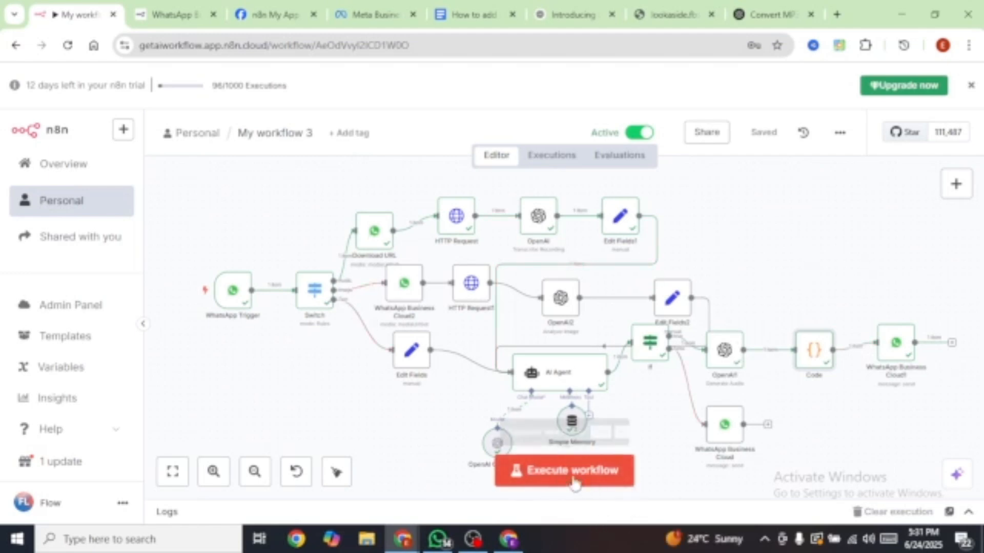
Step: Tidy the layout by lowering the If node beside the AI Agent and aligning WhatsApp Business Cloud1 with the Code node, and save the workflow
key("ctrl+z")
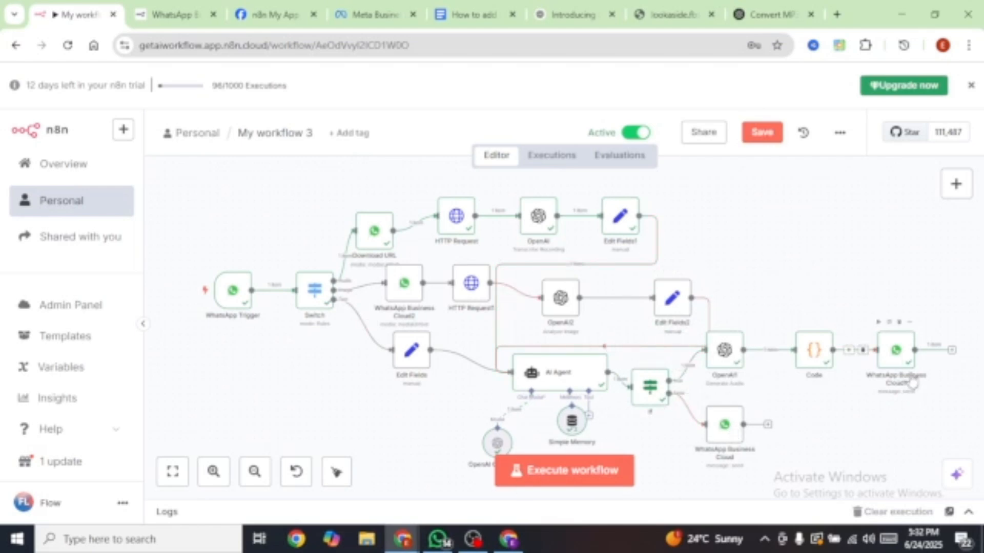
key("ctrl+s")
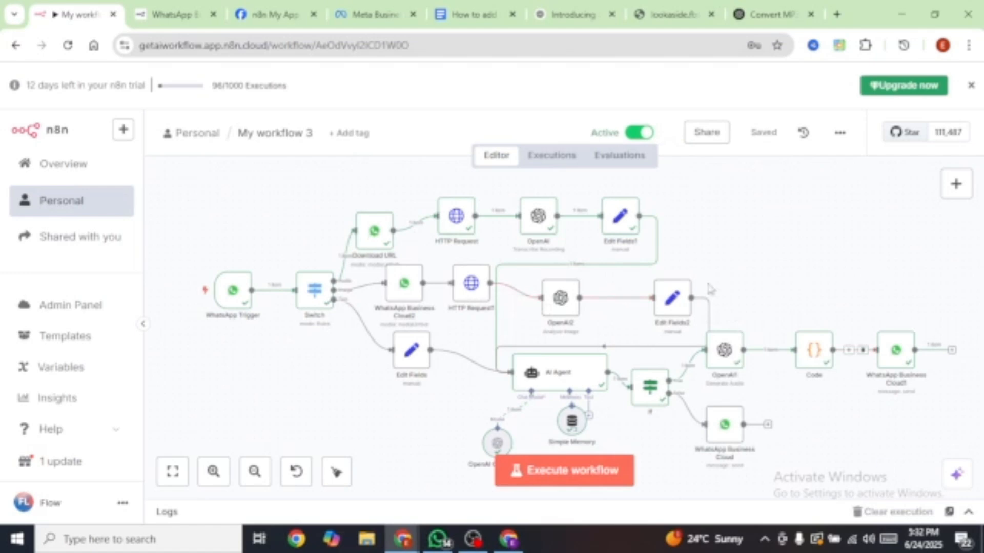